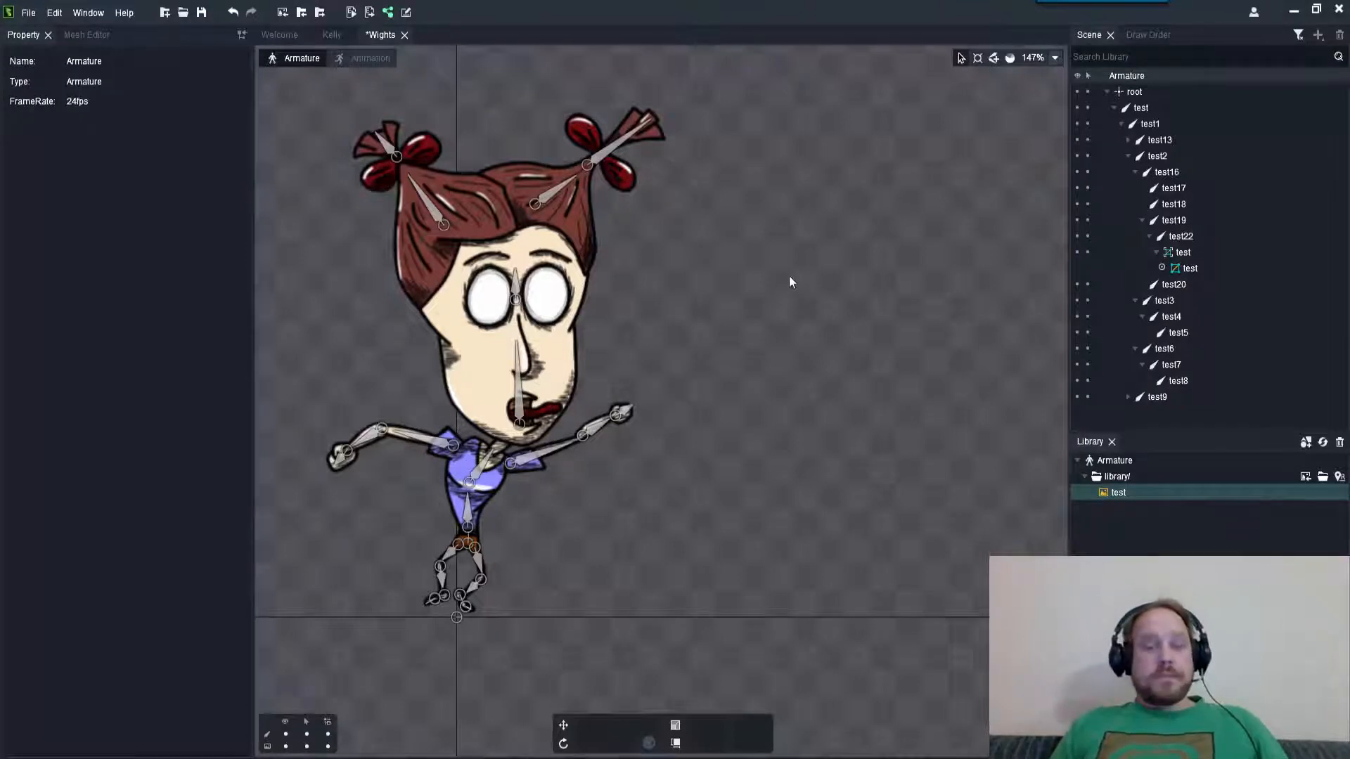
- Inspect the character's mesh and its central head bone test16
{"action": "left_click", "coordinate": [512, 358]}
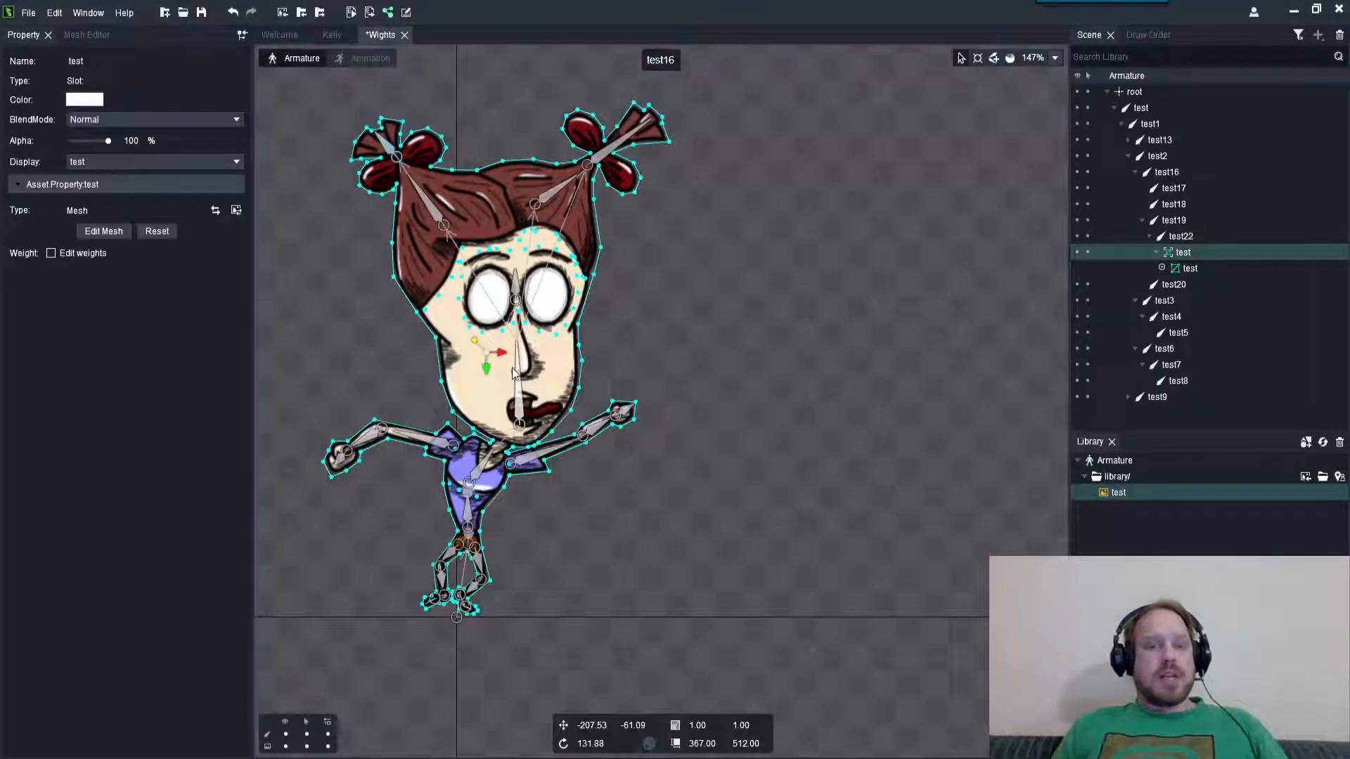
{"action": "left_click", "coordinate": [518, 393]}
{"action": "scroll", "coordinate": [524, 390], "scroll_direction": "up", "scroll_amount": 4}
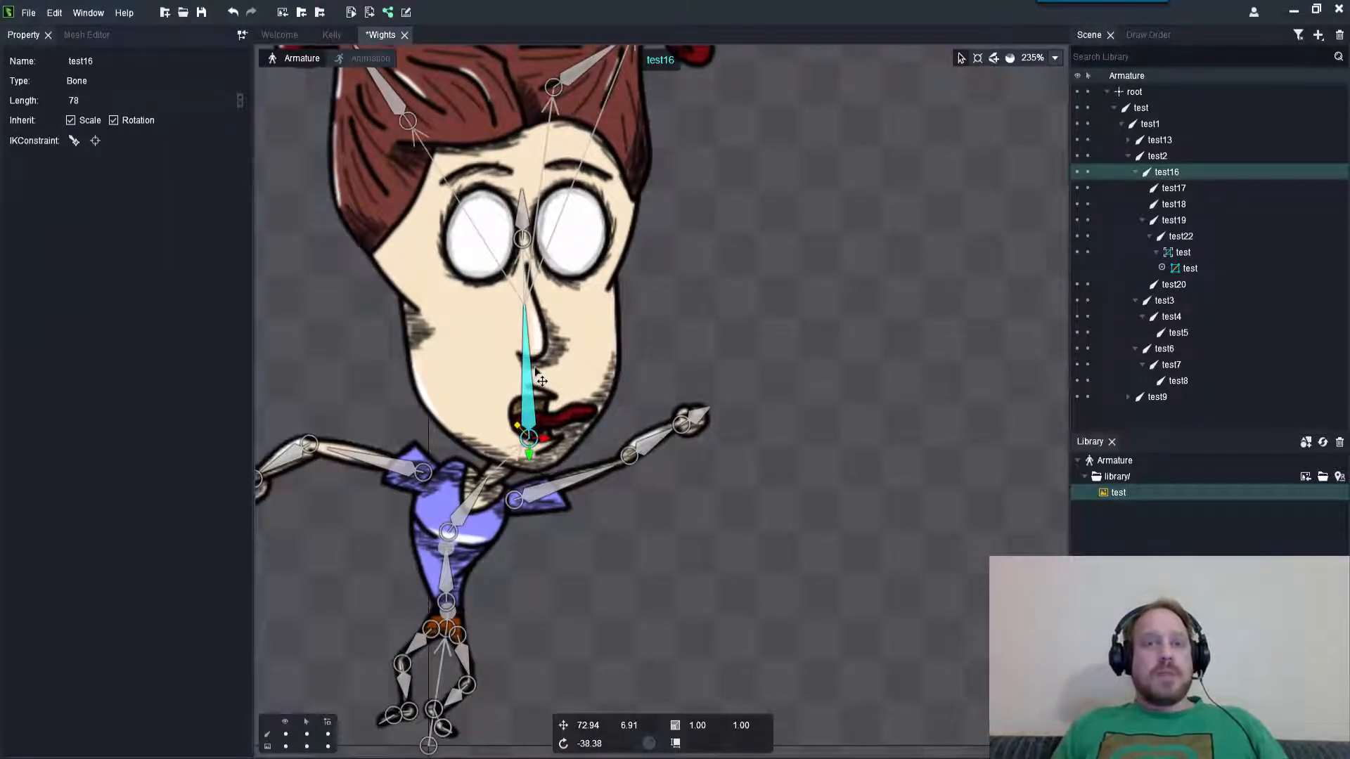
{"action": "scroll", "coordinate": [555, 337], "scroll_direction": "down", "scroll_amount": 3}
{"action": "scroll", "coordinate": [571, 301], "scroll_direction": "up", "scroll_amount": 2}
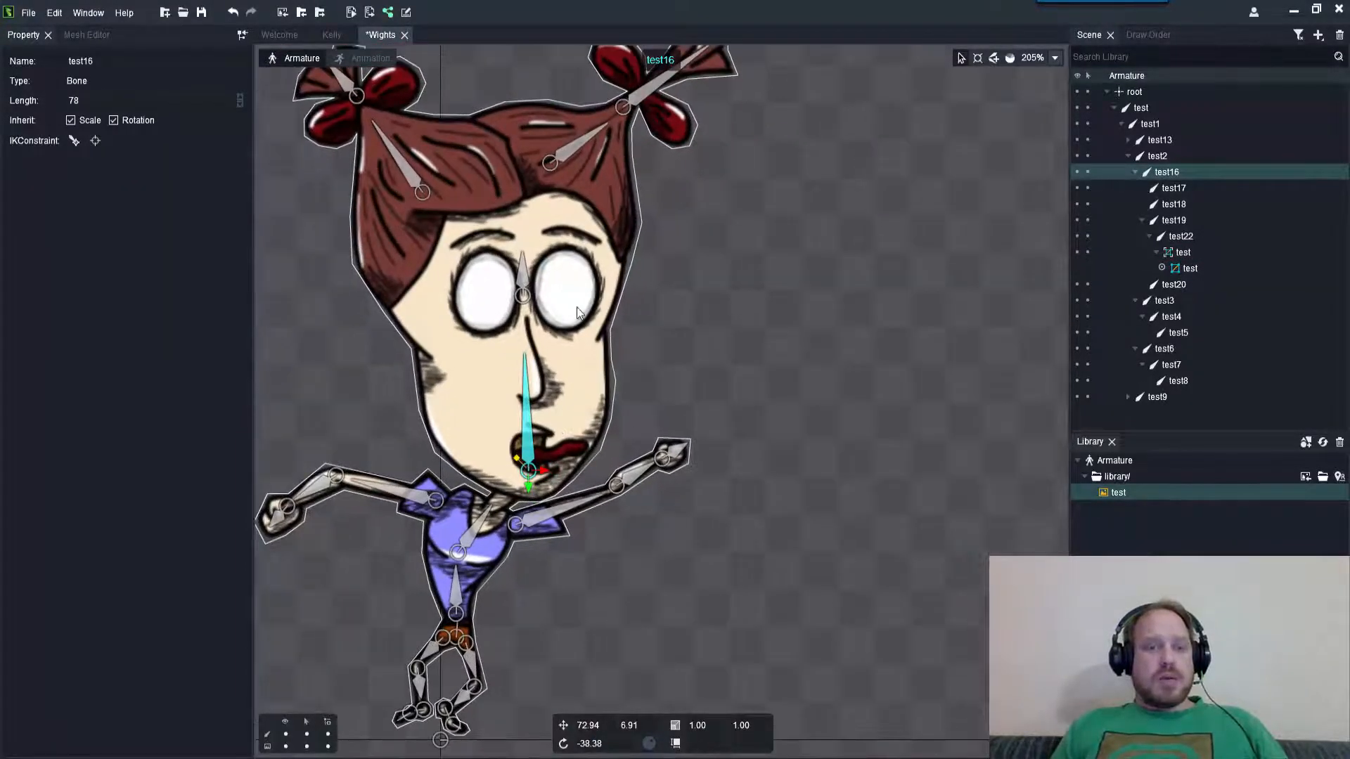
- Examine the character mesh's vertices and triangles in a widened Mesh Editor, and restore the panel's narrow width
{"action": "left_click", "coordinate": [577, 315]}
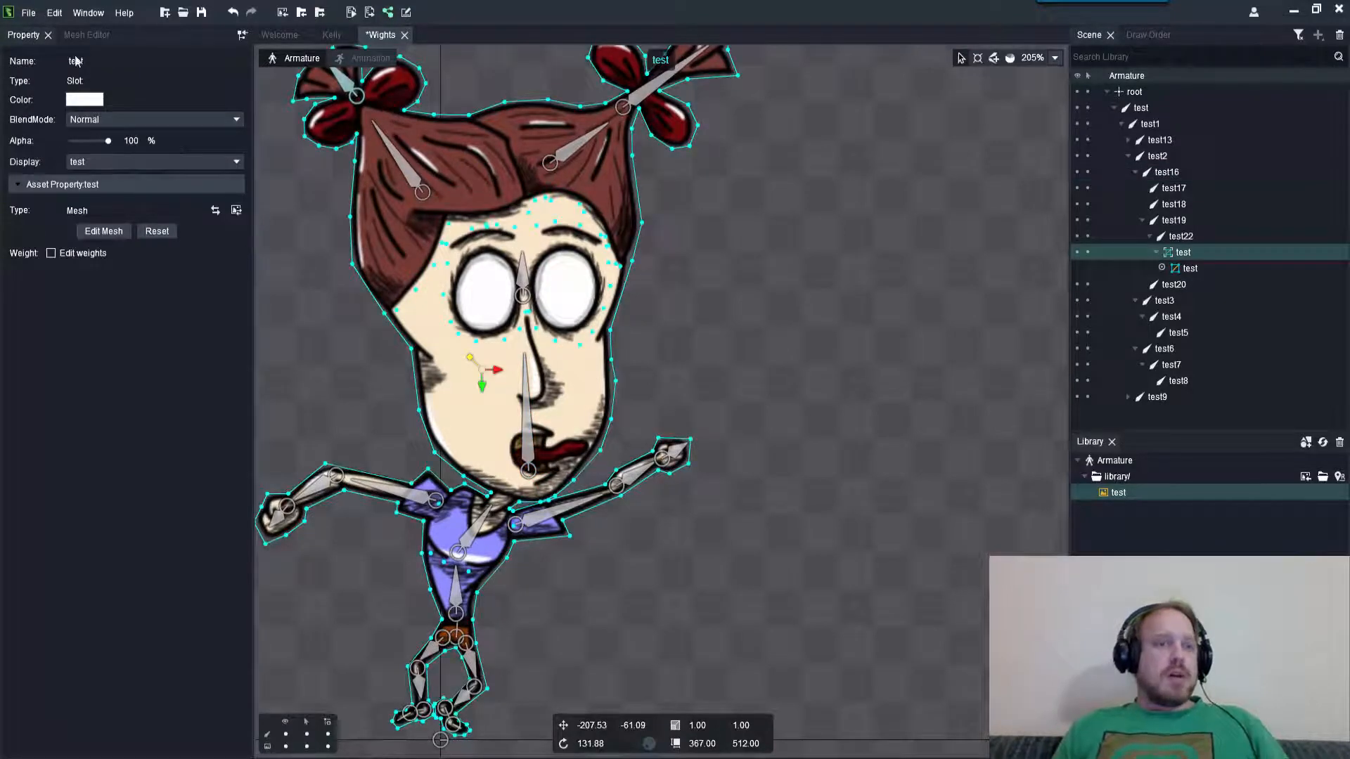
{"action": "left_click", "coordinate": [85, 34]}
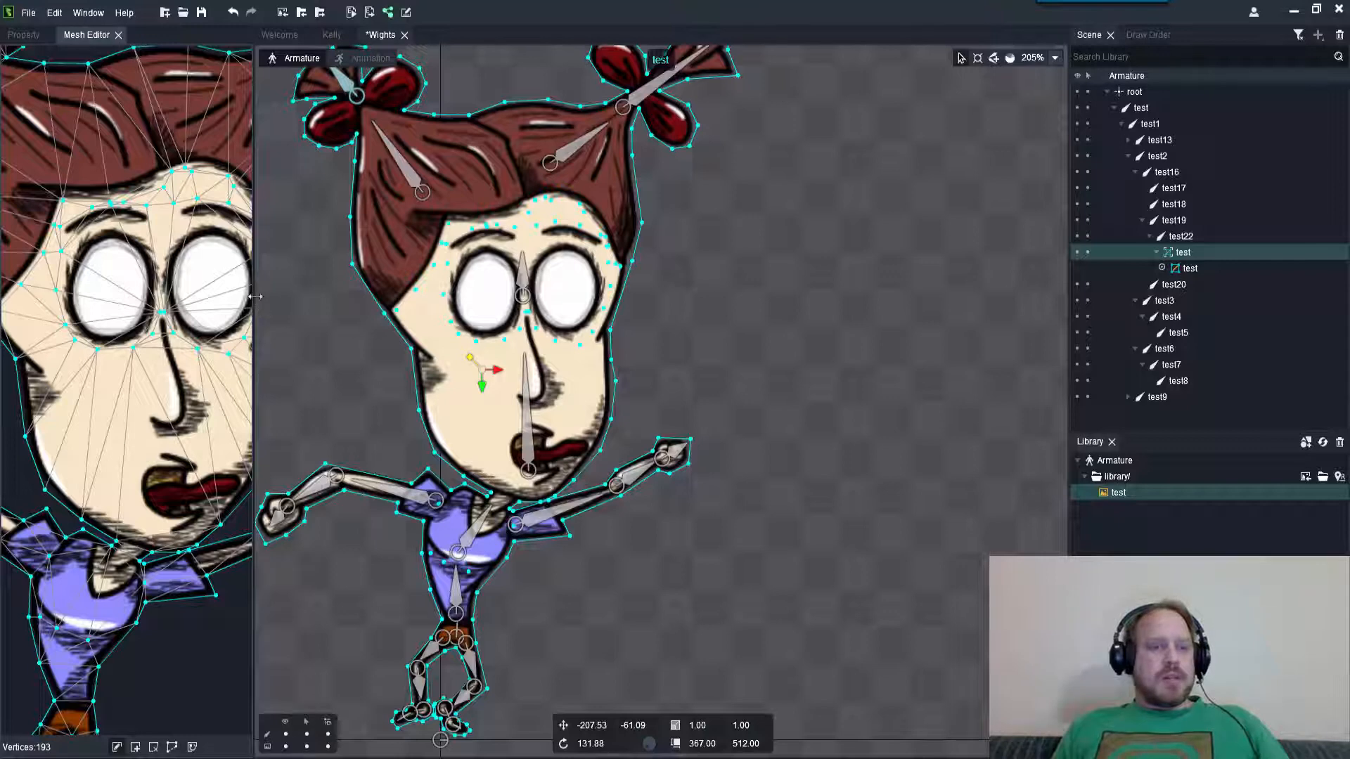
{"action": "left_click_drag", "start_coordinate": [255, 296], "coordinate": [618, 296]}
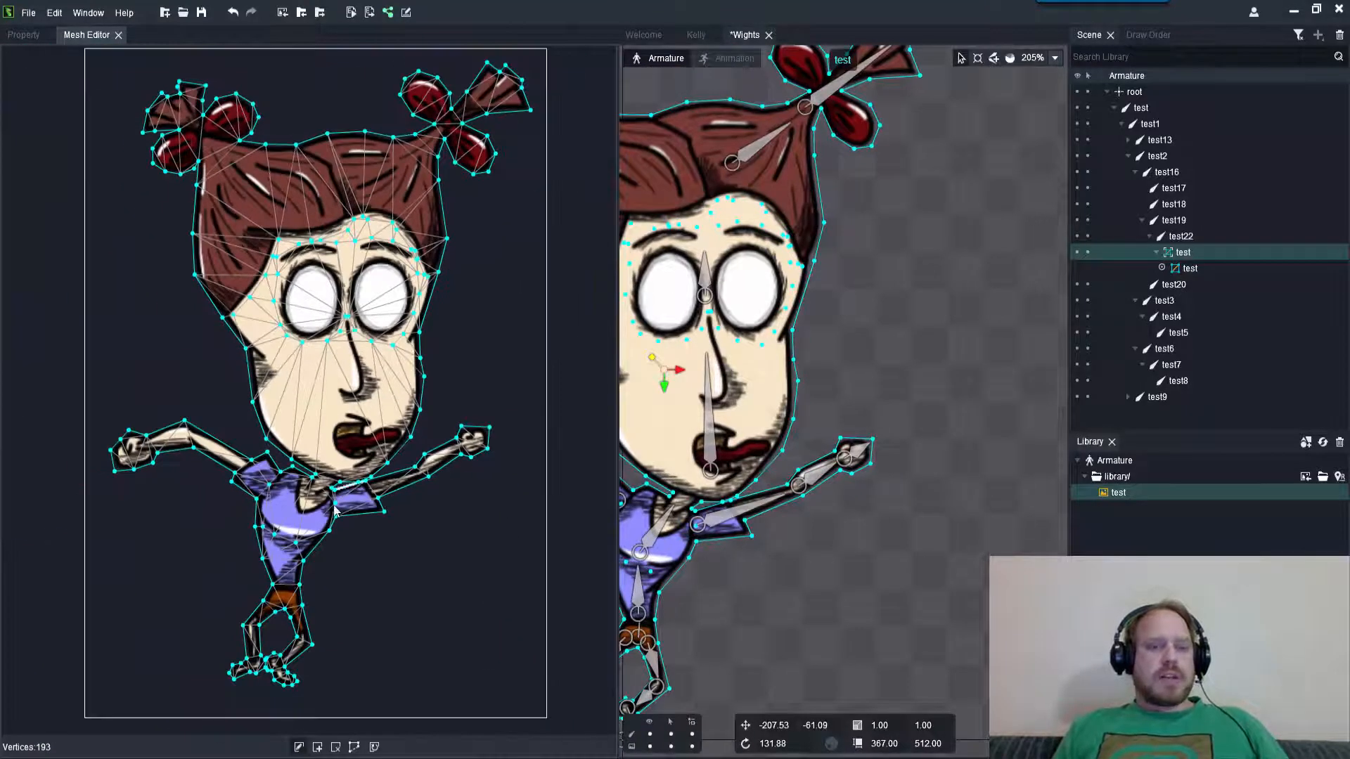
{"action": "scroll", "coordinate": [334, 511], "scroll_direction": "up", "scroll_amount": 5}
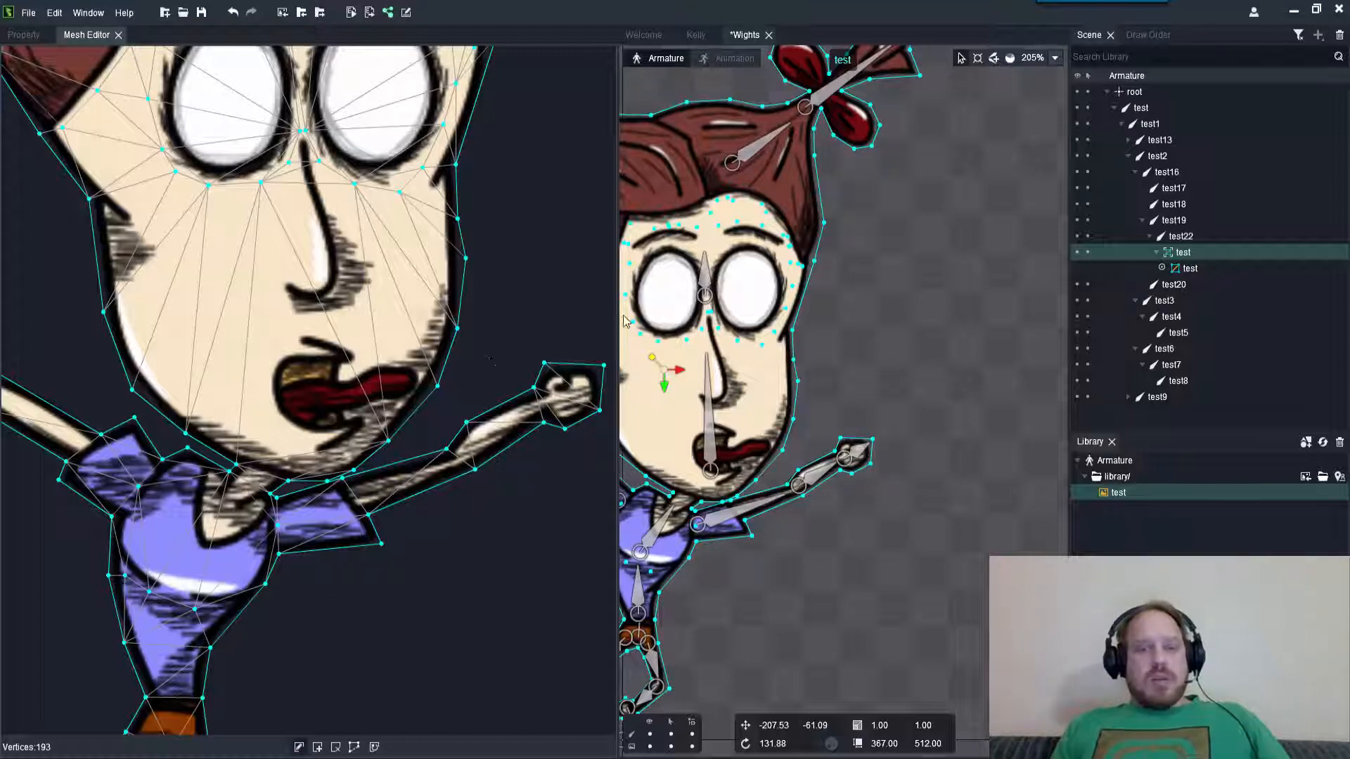
{"action": "left_click_drag", "start_coordinate": [622, 319], "coordinate": [254, 320]}
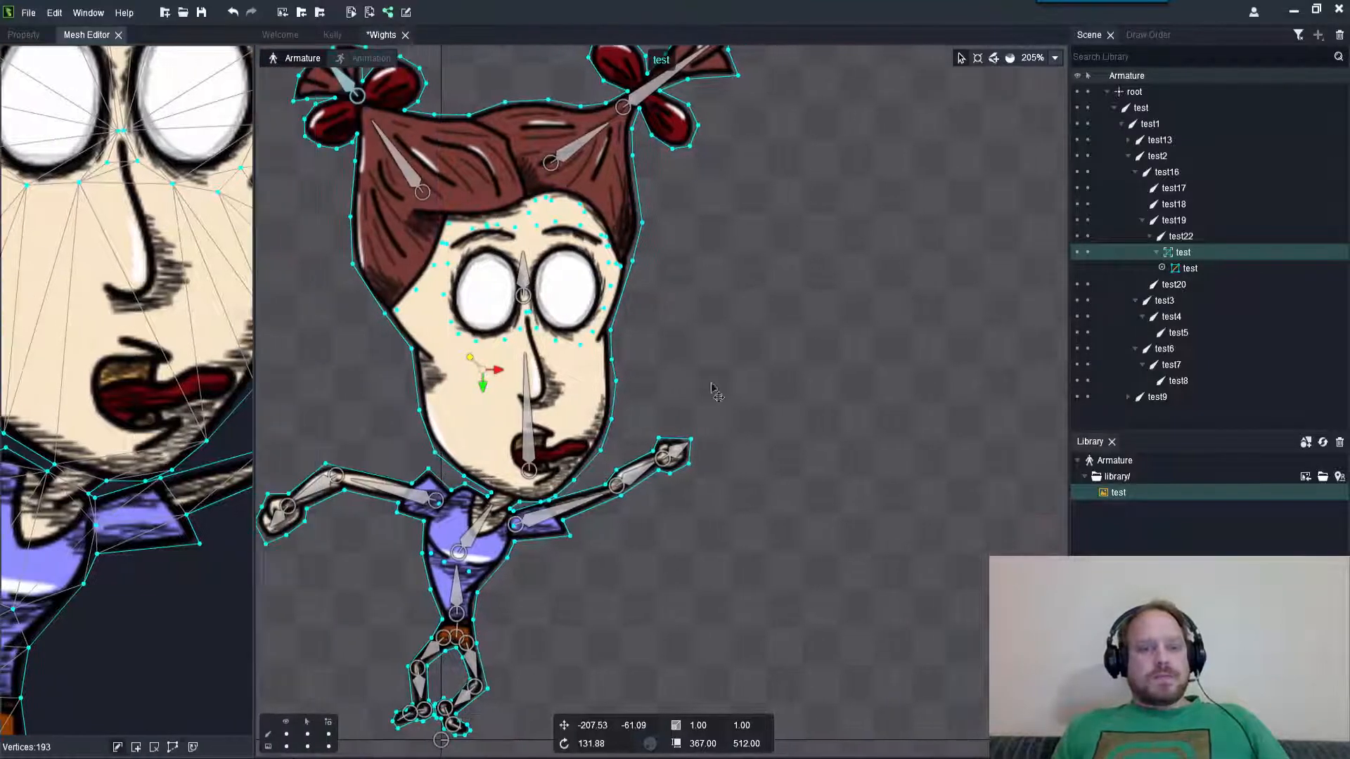
- Turn on weight editing for the character's test mesh
{"action": "scroll", "coordinate": [713, 390], "scroll_direction": "down", "scroll_amount": 1}
{"action": "left_click_drag", "start_coordinate": [801, 416], "coordinate": [977, 348]}
{"action": "scroll", "coordinate": [653, 449], "scroll_direction": "up", "scroll_amount": 4}
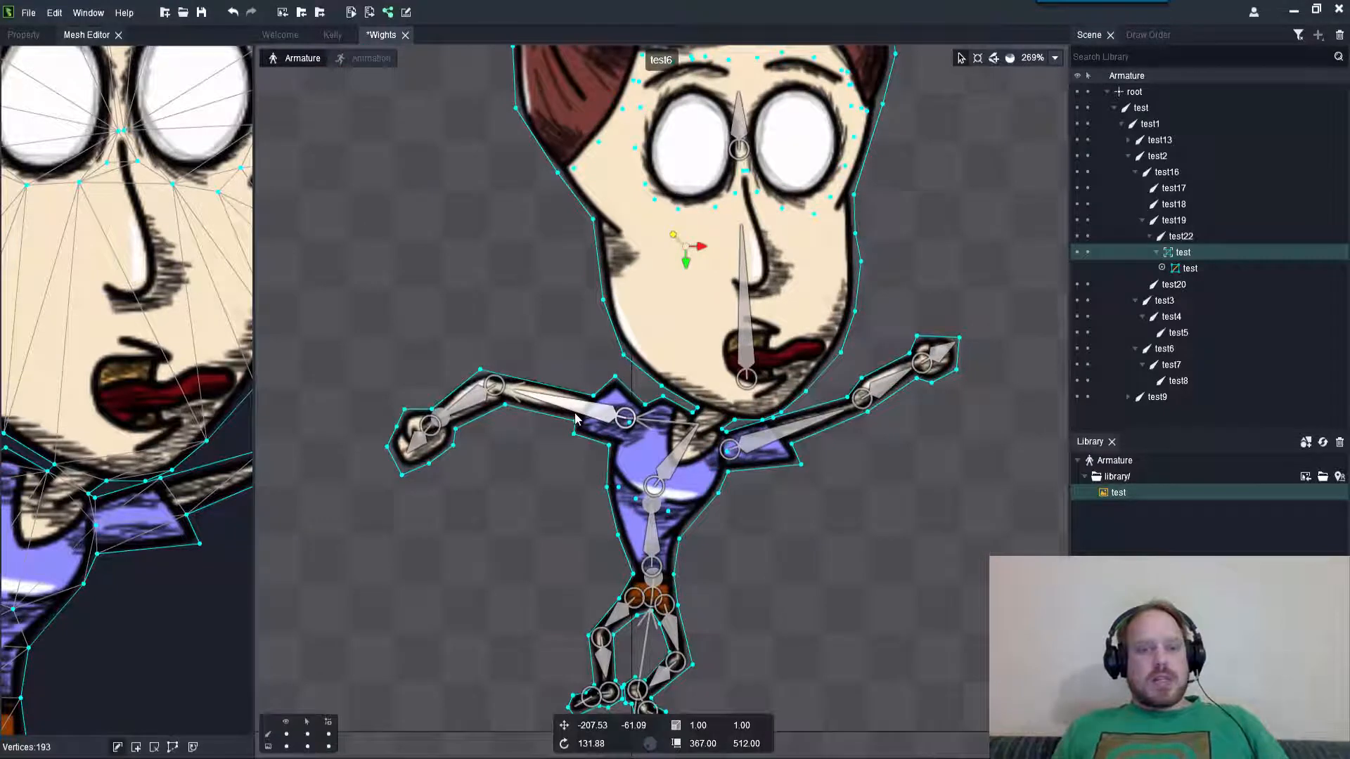
{"action": "left_click", "coordinate": [575, 419]}
{"action": "left_click", "coordinate": [626, 493]}
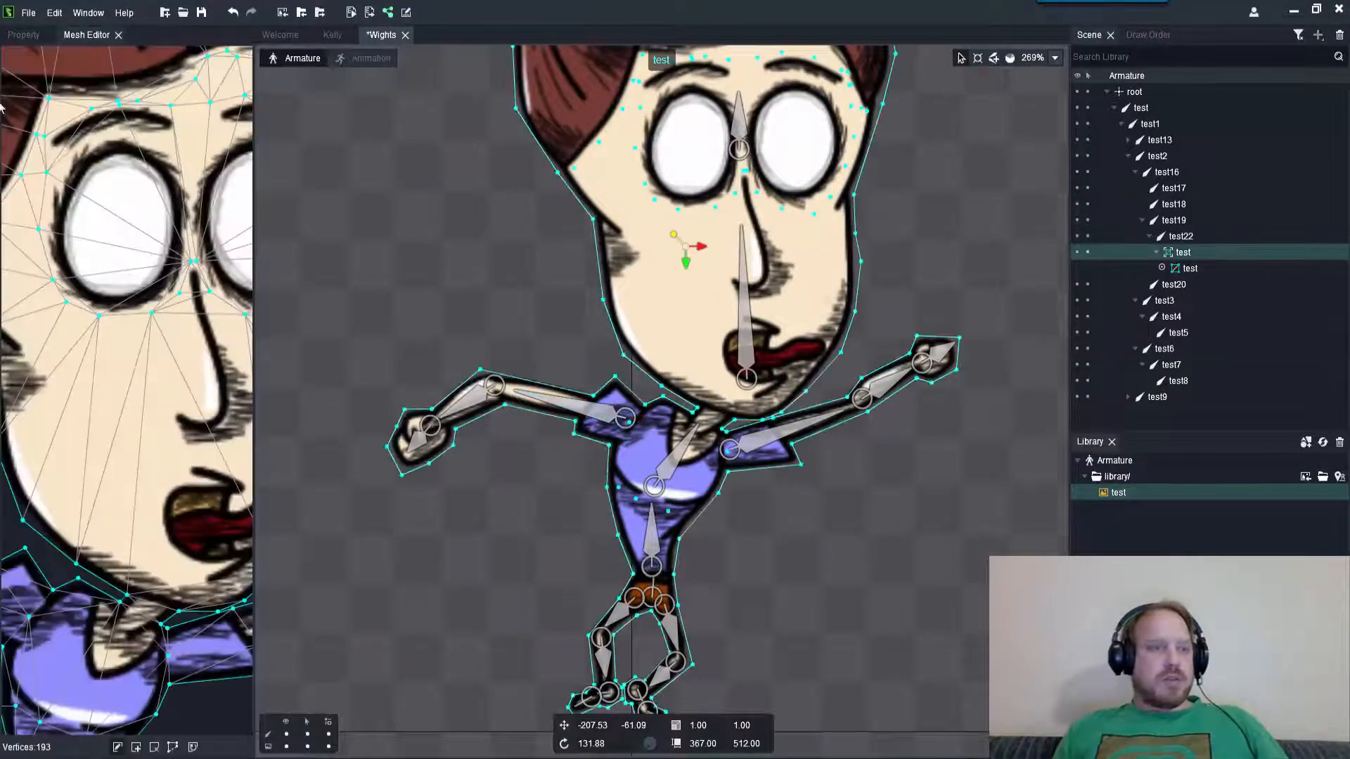
{"action": "left_click", "coordinate": [33, 41]}
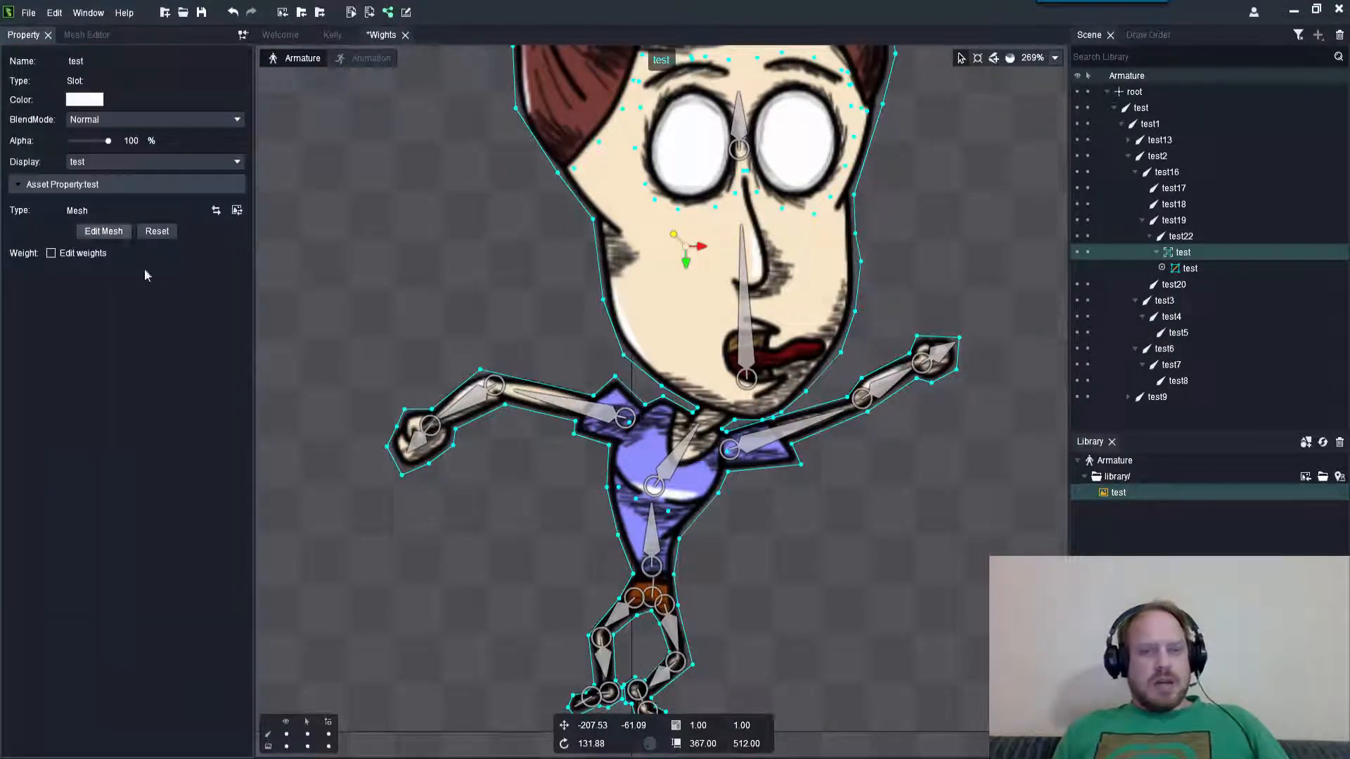
{"action": "left_click", "coordinate": [562, 401]}
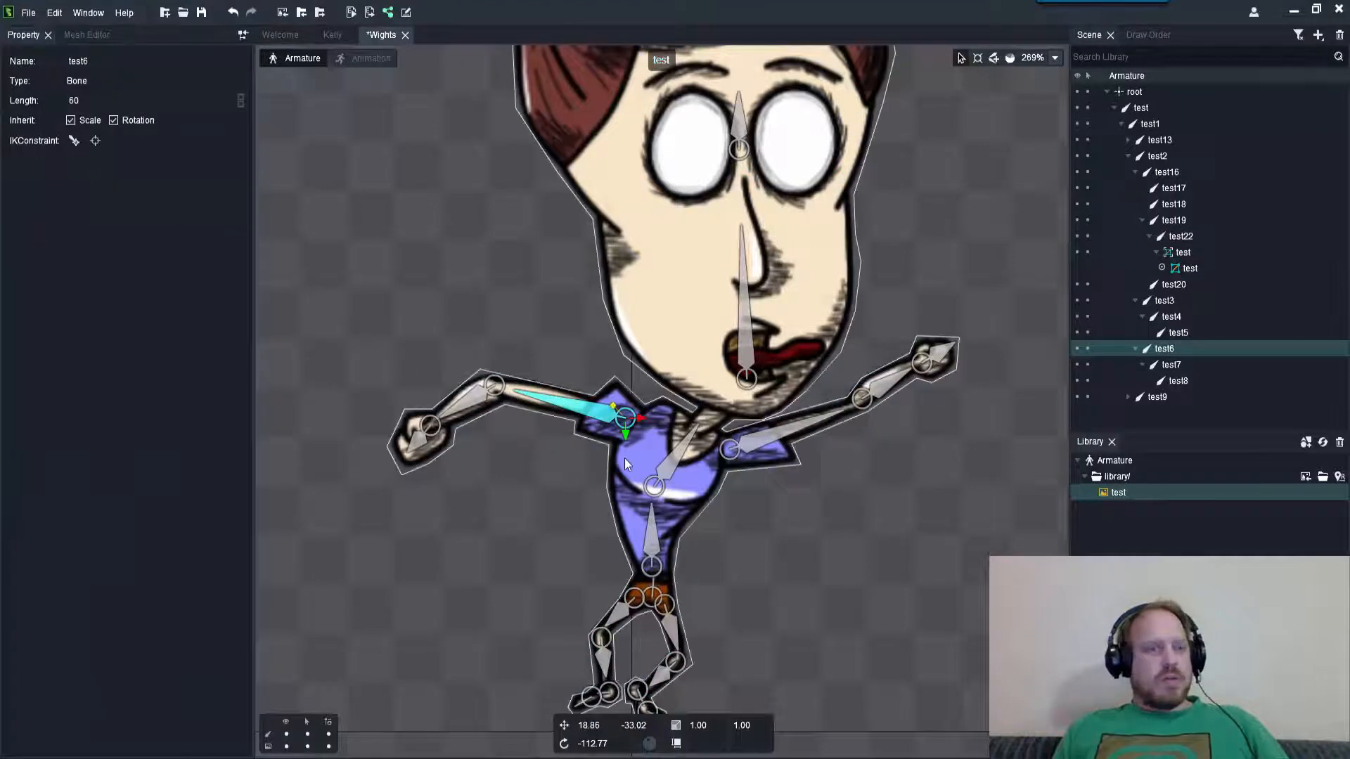
{"action": "left_click", "coordinate": [624, 458]}
{"action": "left_click", "coordinate": [83, 253]}
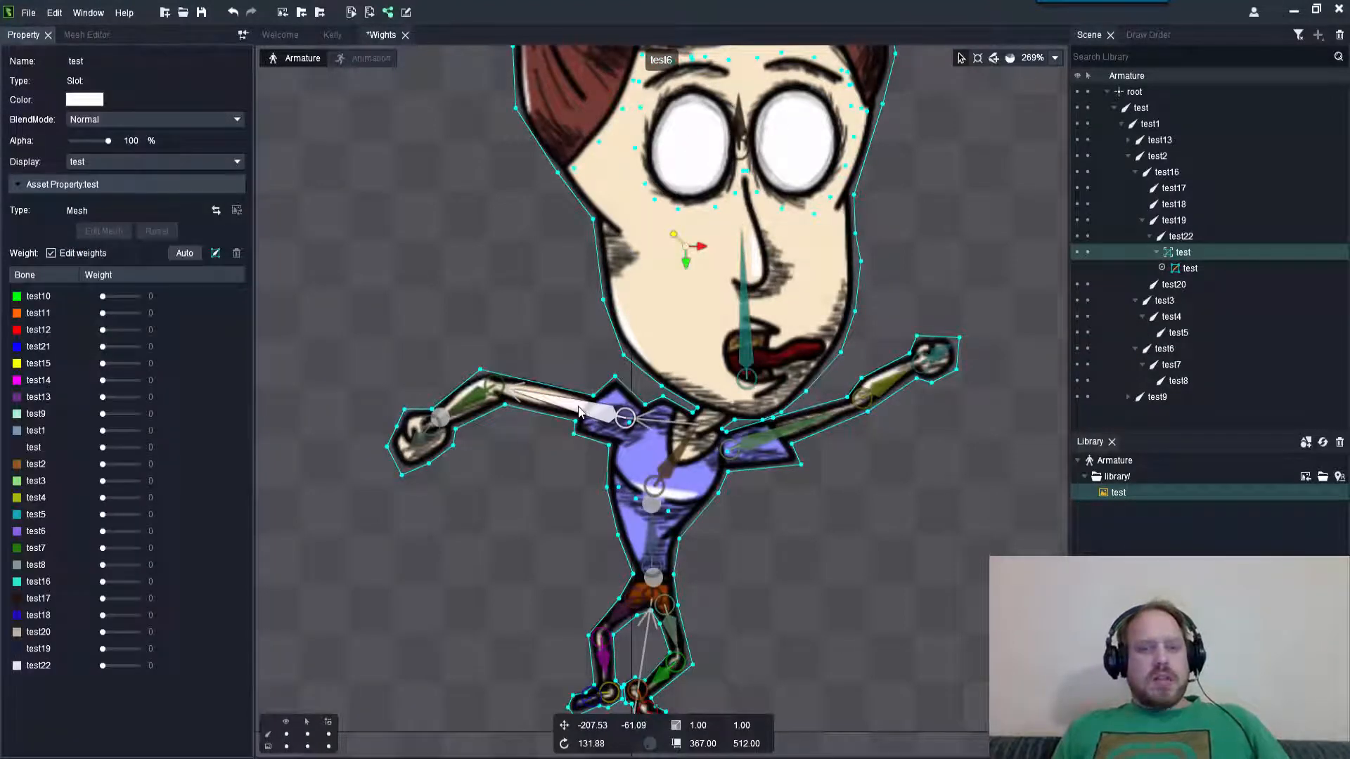
- Switch to the weight tool for the mesh vertices around the shoulder joint of bone test6
{"action": "left_click", "coordinate": [578, 410]}
{"action": "scroll", "coordinate": [435, 518], "scroll_direction": "down", "scroll_amount": 1}
{"action": "scroll", "coordinate": [578, 467], "scroll_direction": "up", "scroll_amount": 1}
{"action": "left_click", "coordinate": [596, 462]}
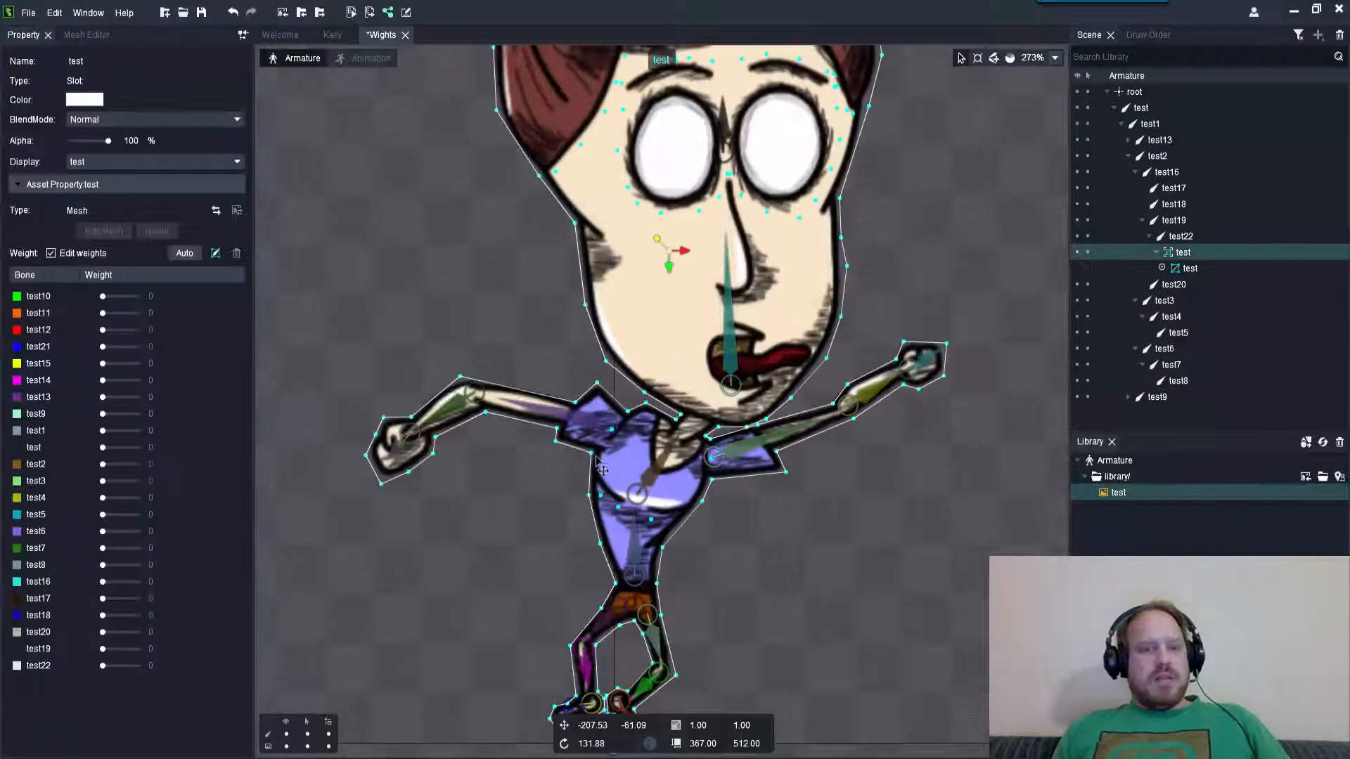
{"action": "scroll", "coordinate": [603, 469], "scroll_direction": "up", "scroll_amount": 2}
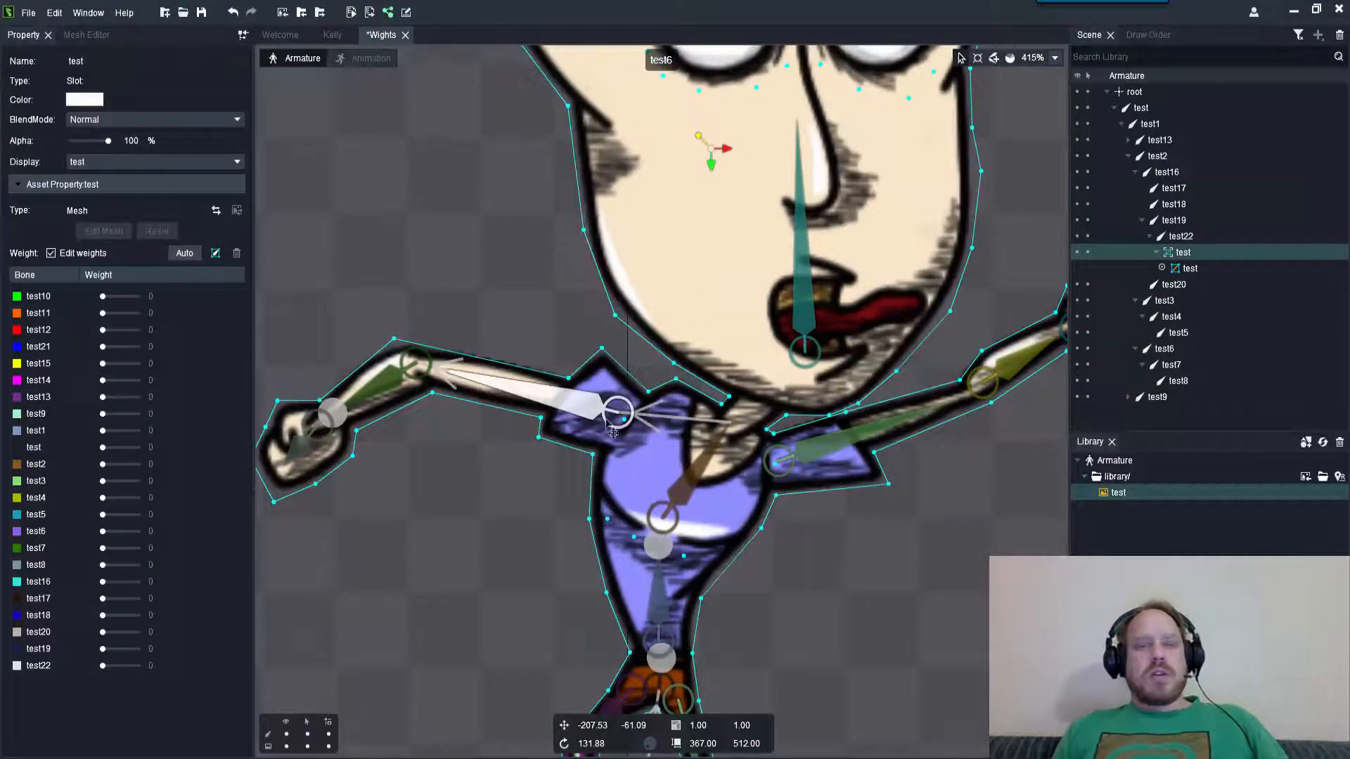
{"action": "scroll", "coordinate": [613, 432], "scroll_direction": "up", "scroll_amount": 4}
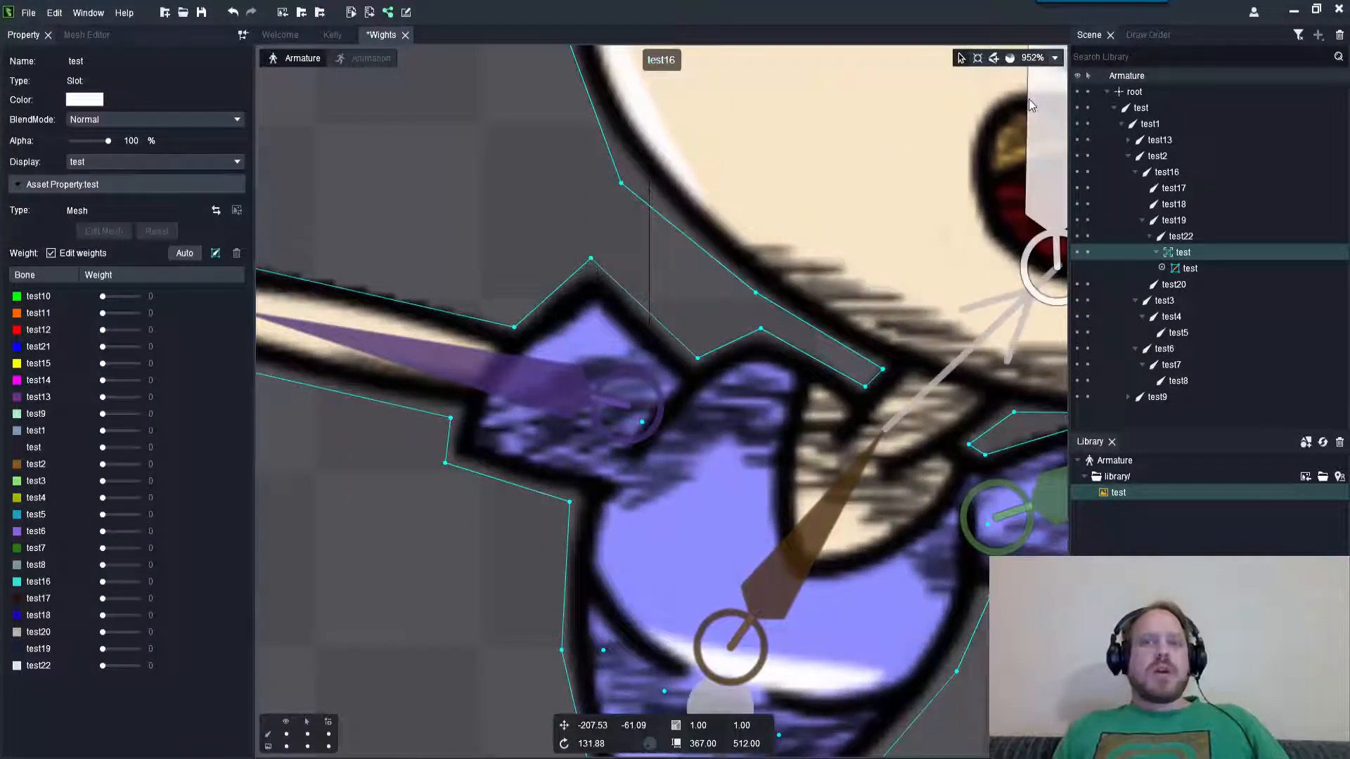
{"action": "left_click", "coordinate": [1009, 59]}
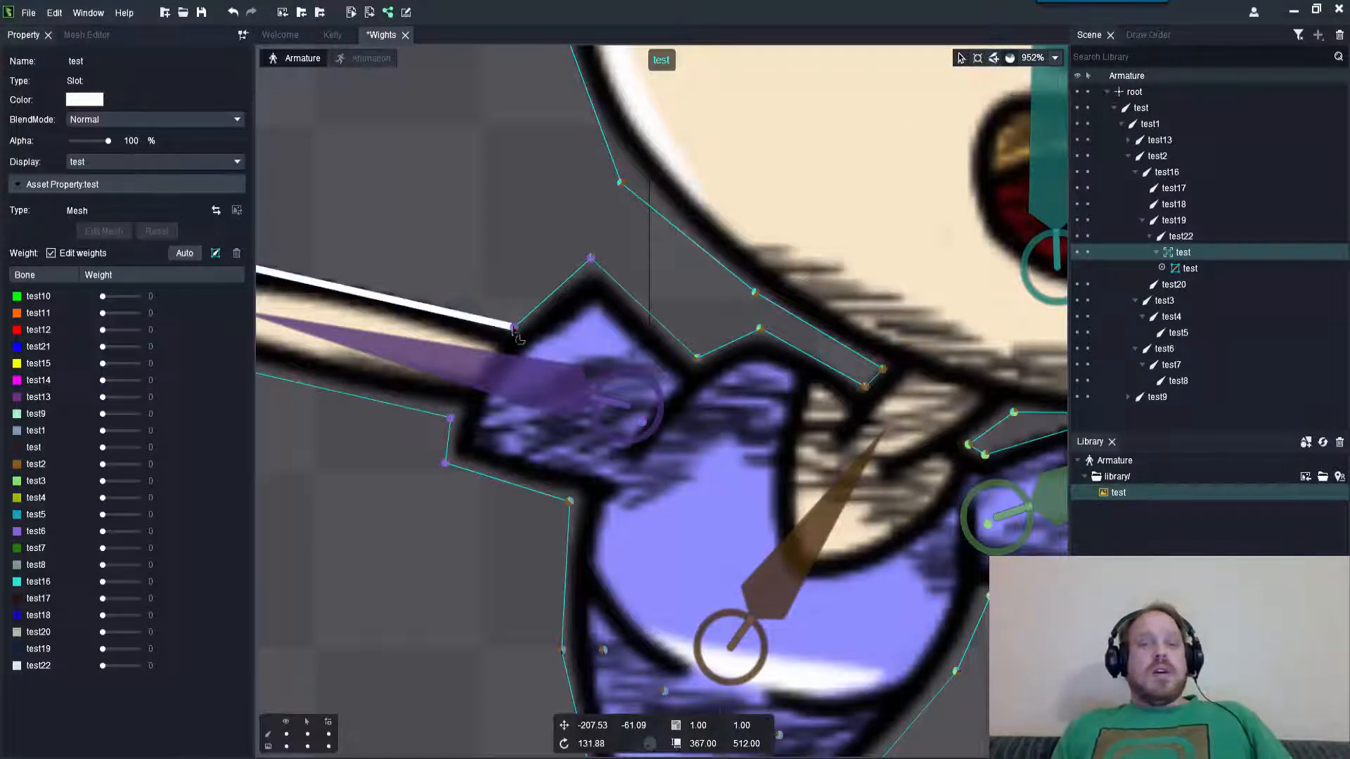
- Inspect the bone weights of the vertex at the pointed upper tip of the test6 arm's sleeve
{"action": "scroll", "coordinate": [602, 277], "scroll_direction": "down", "scroll_amount": 3}
{"action": "scroll", "coordinate": [603, 277], "scroll_direction": "up", "scroll_amount": 3}
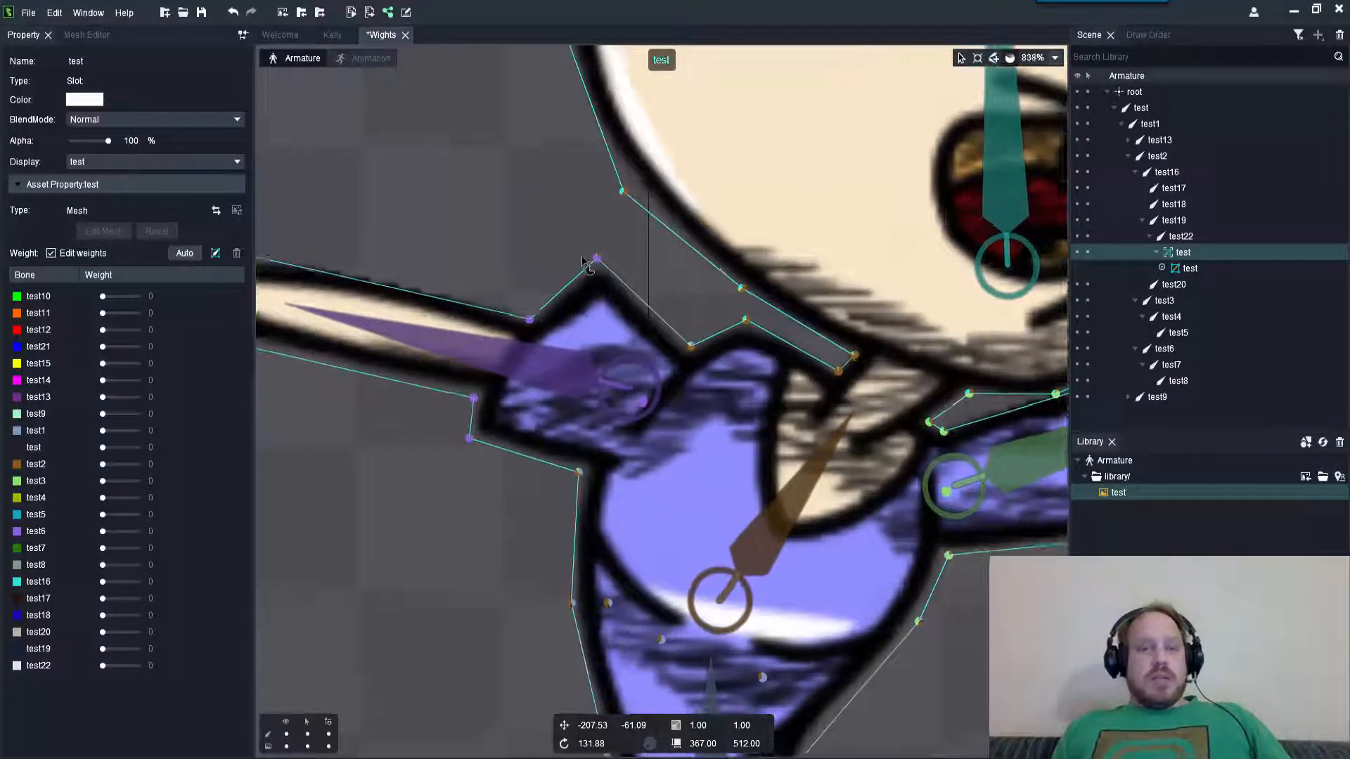
{"action": "left_click", "coordinate": [600, 258]}
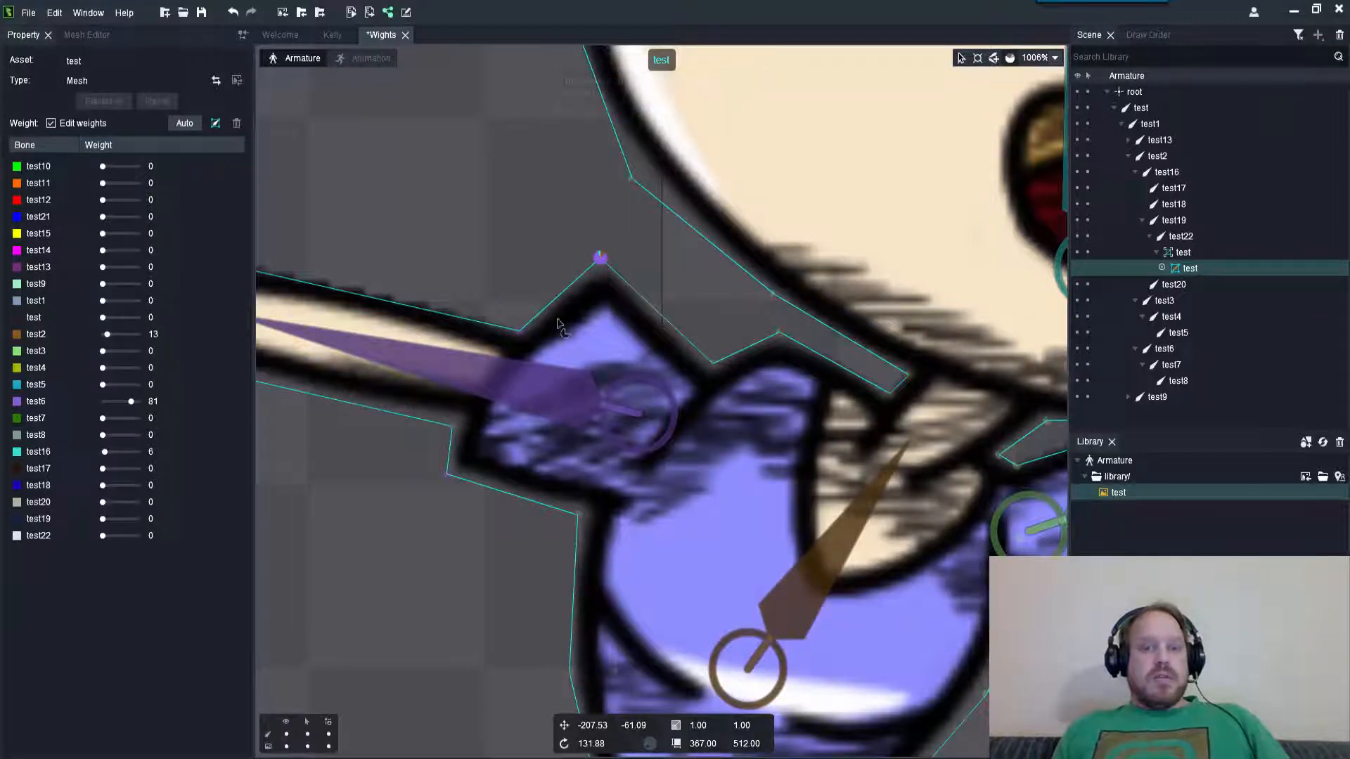
{"action": "left_click", "coordinate": [600, 268]}
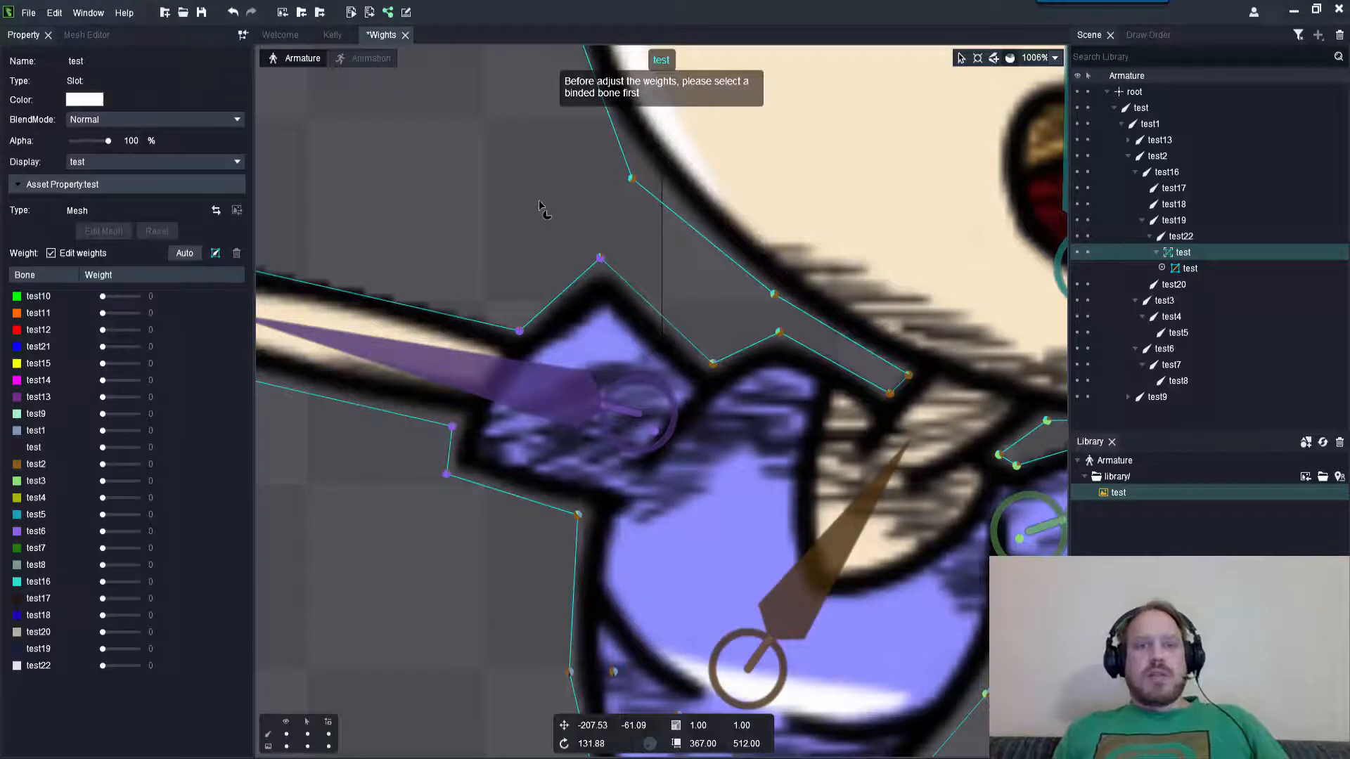
{"action": "left_click", "coordinate": [600, 258]}
{"action": "left_click", "coordinate": [599, 259]}
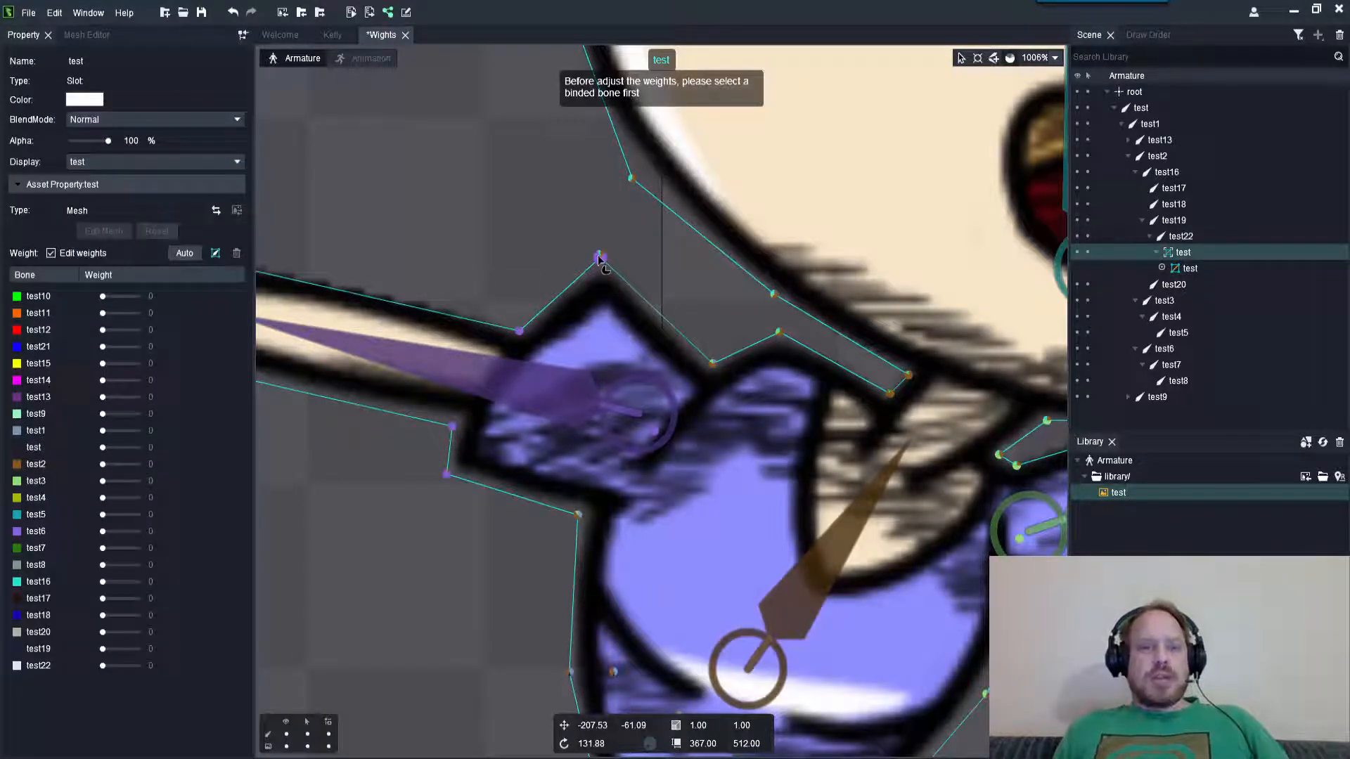
- With bone test6 and the sleeve's upper tip vertex selected, try a test2 weight of 100 and settle on 0
{"action": "left_click", "coordinate": [557, 387]}
{"action": "scroll", "coordinate": [538, 404], "scroll_direction": "down", "scroll_amount": 3}
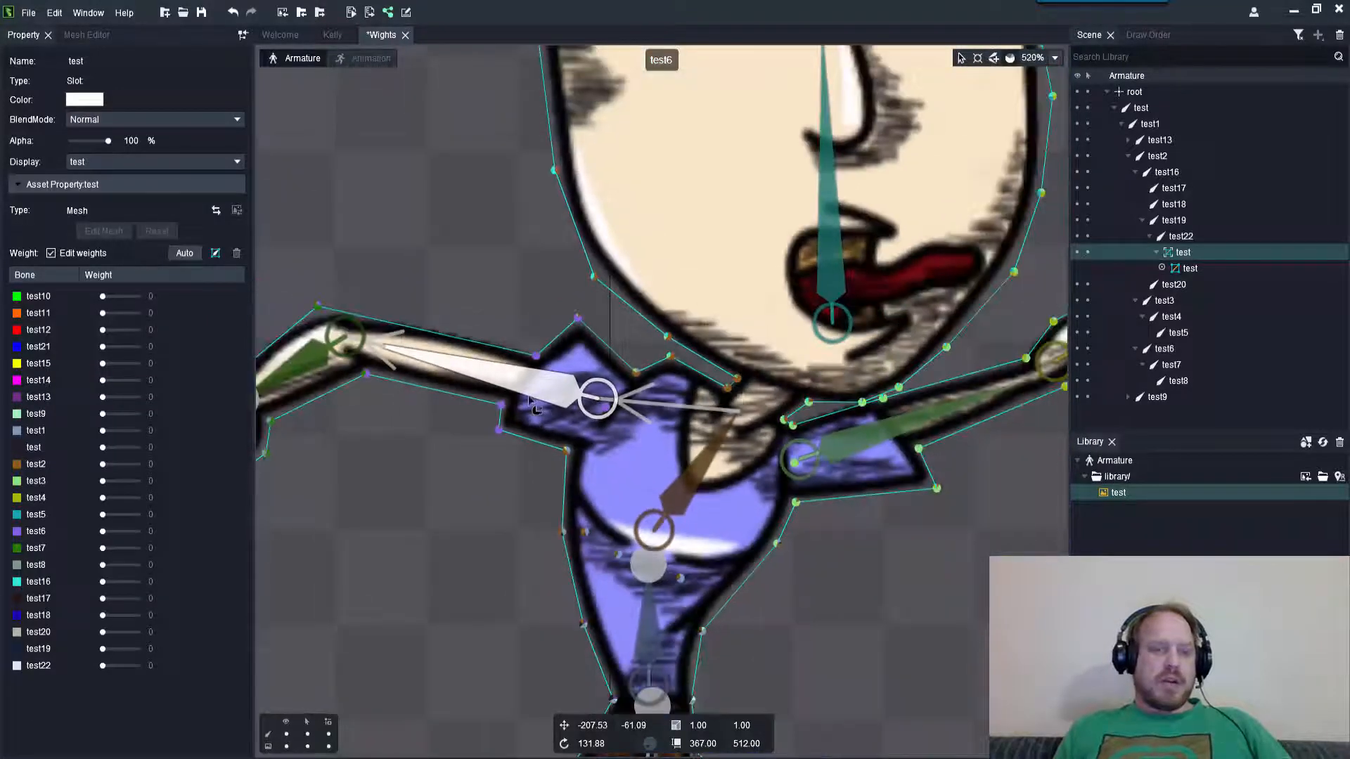
{"action": "scroll", "coordinate": [581, 320], "scroll_direction": "up", "scroll_amount": 1}
{"action": "left_click", "coordinate": [577, 318]}
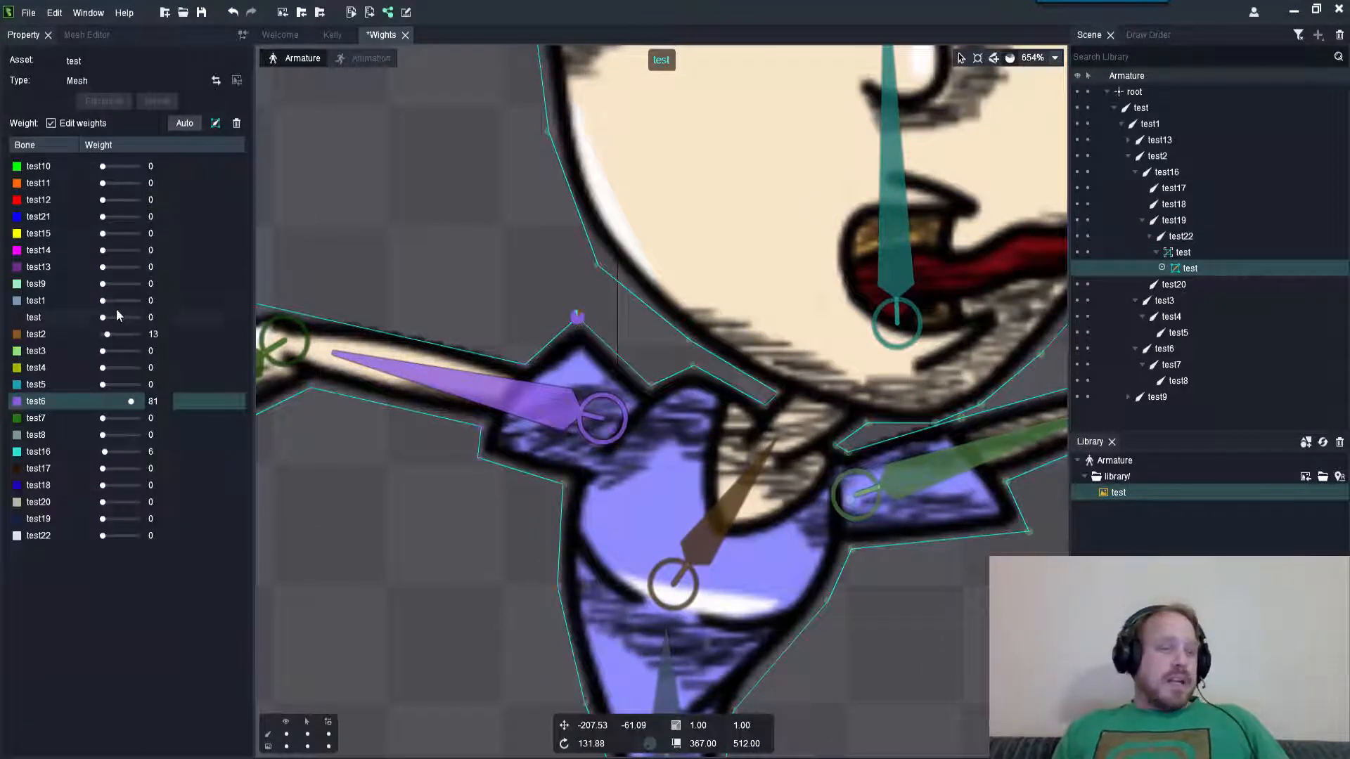
{"action": "left_click", "coordinate": [47, 405]}
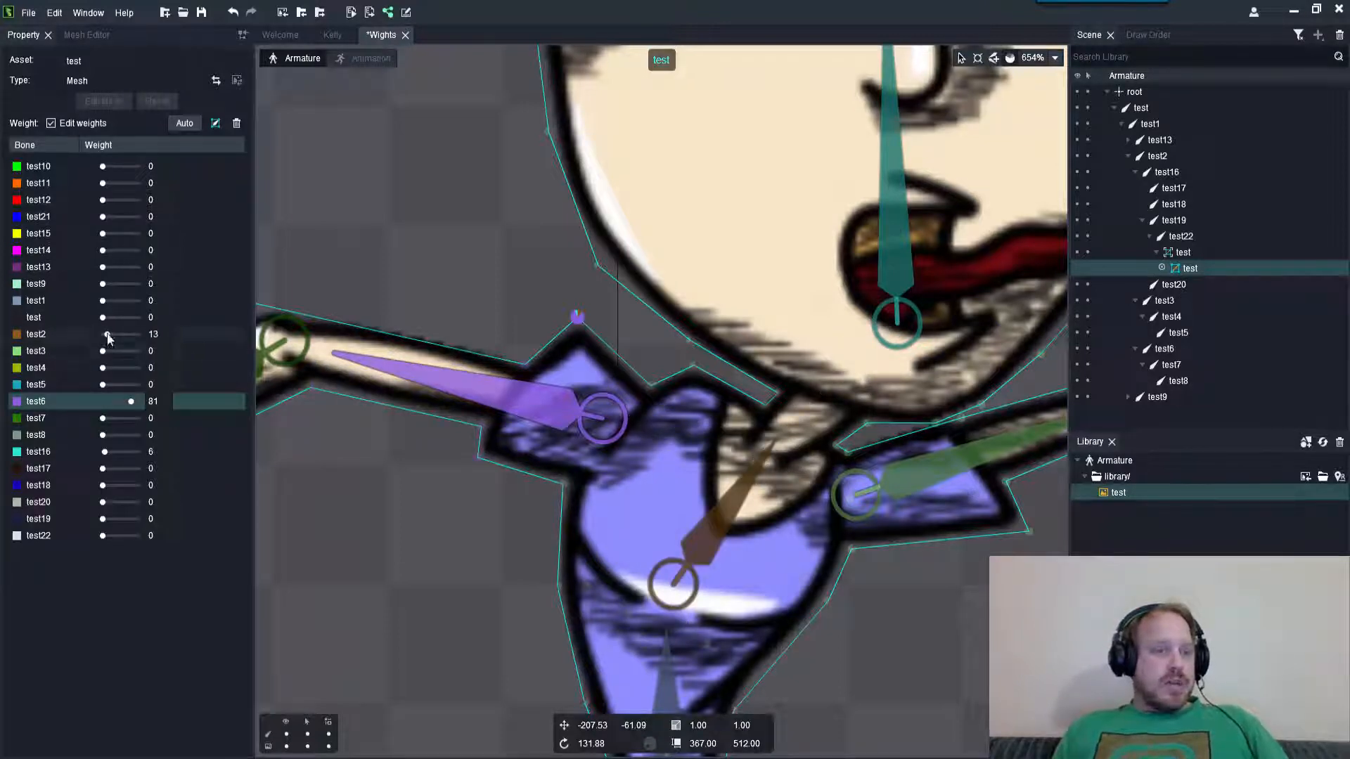
{"action": "left_click_drag", "start_coordinate": [108, 335], "coordinate": [163, 334]}
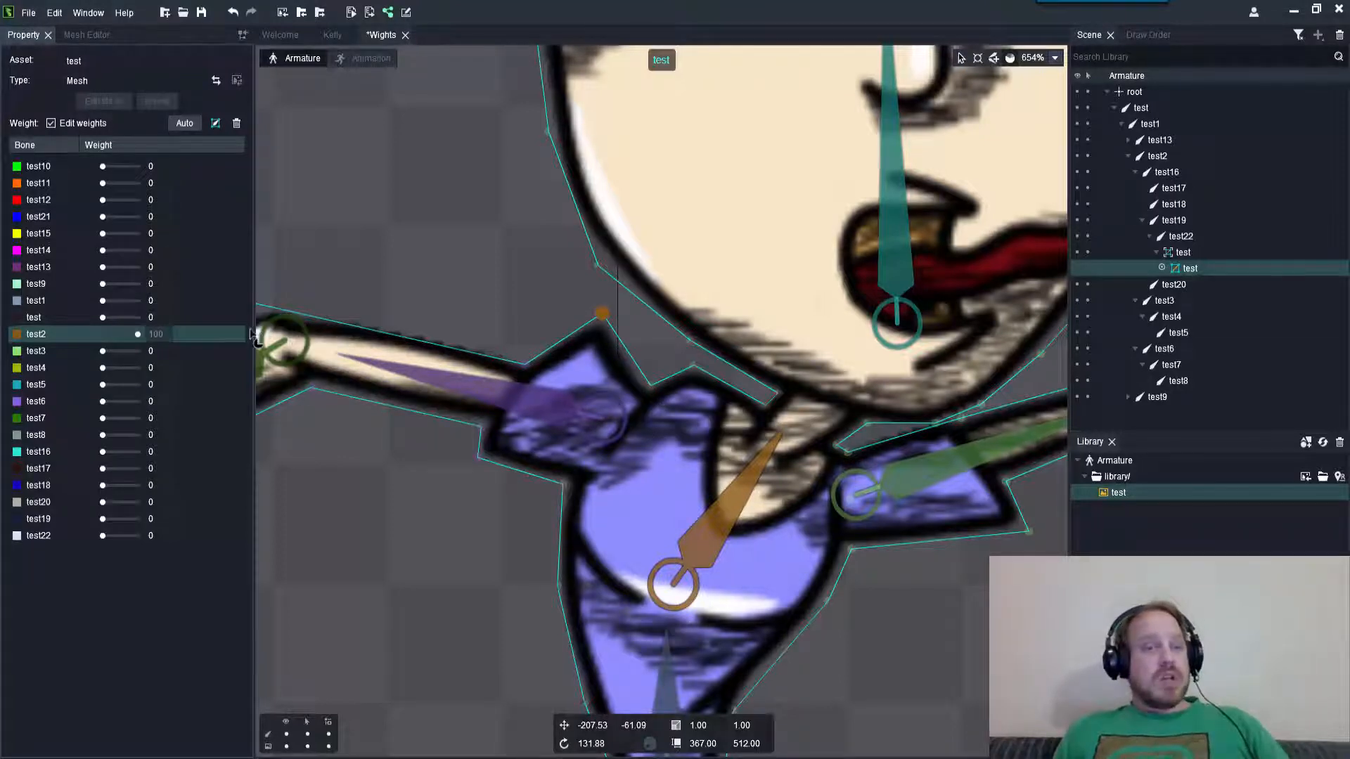
{"action": "left_click_drag", "start_coordinate": [138, 335], "coordinate": [56, 344]}
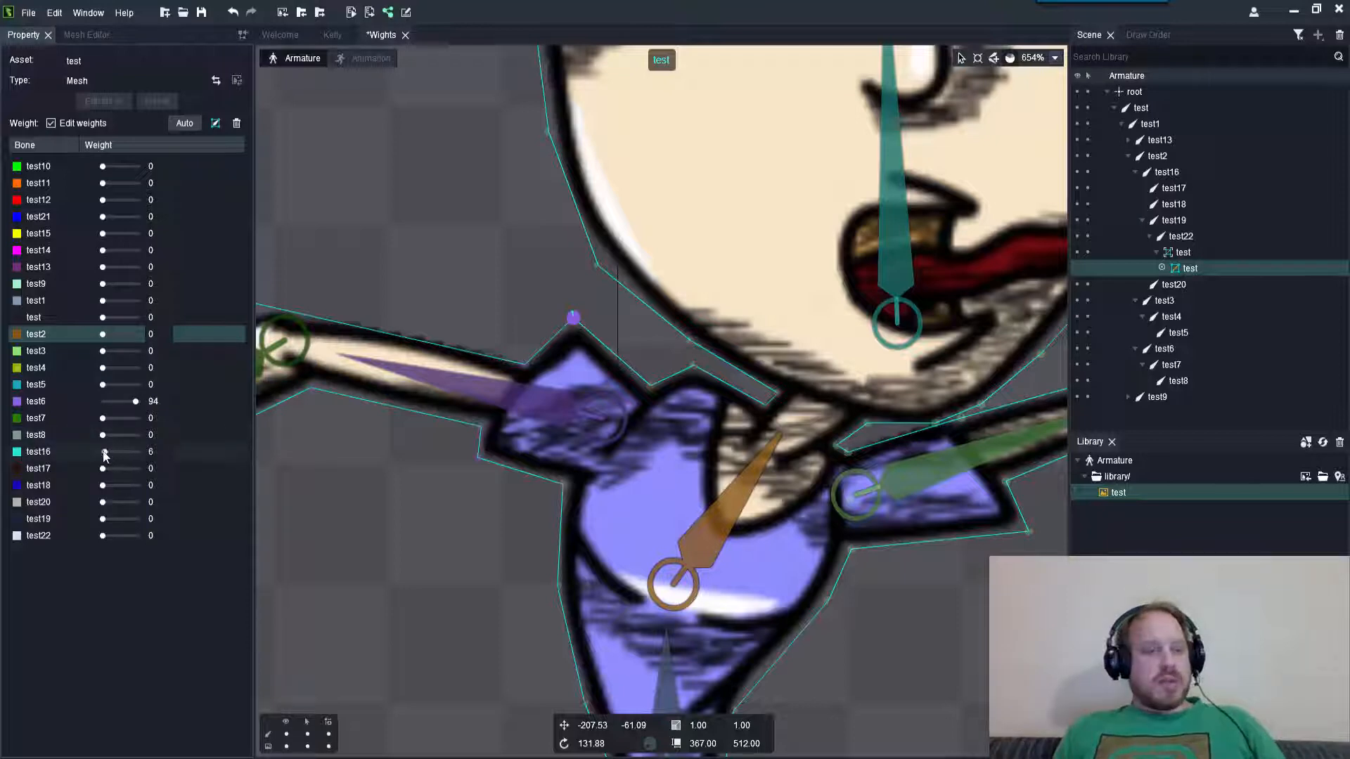
- Set the test16 weight of the sleeve's upper tip vertex to 0
{"action": "scroll", "coordinate": [445, 422], "scroll_direction": "down", "scroll_amount": 5}
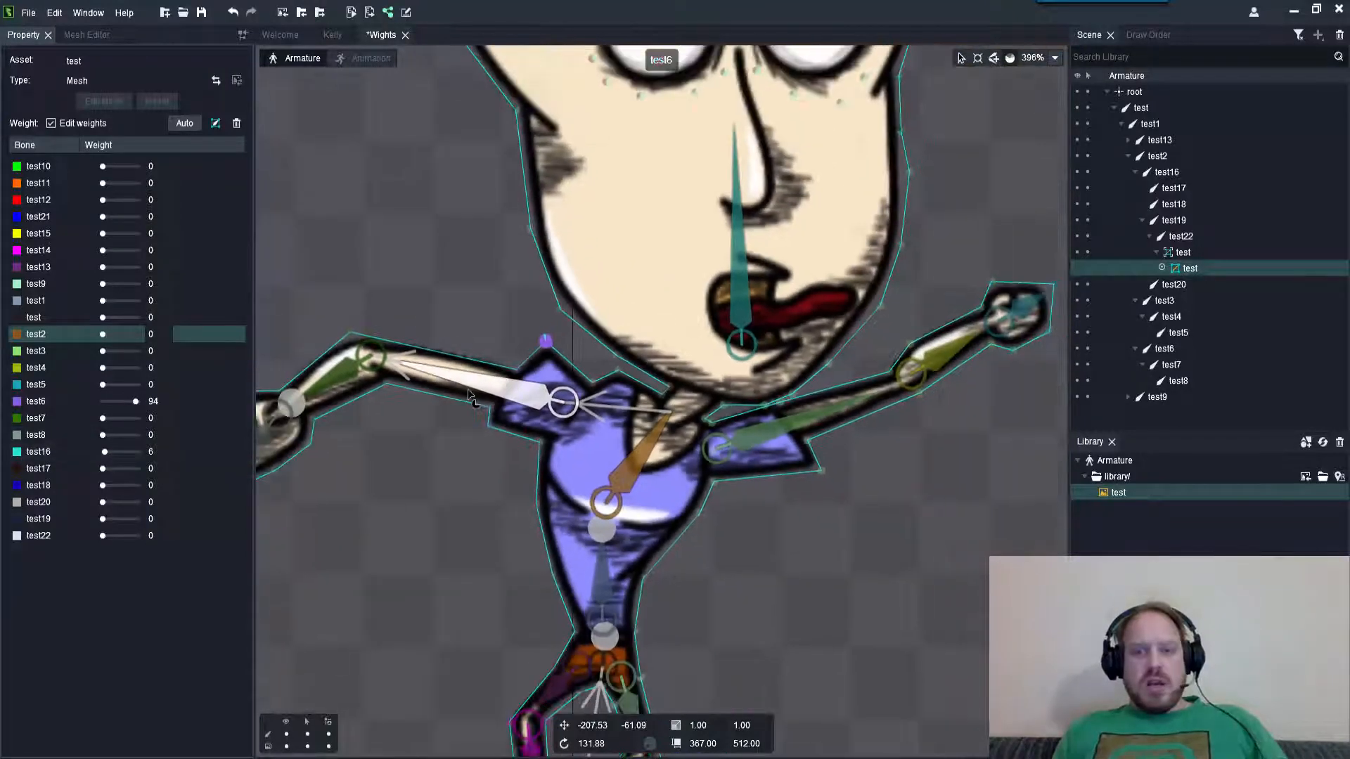
{"action": "scroll", "coordinate": [445, 422], "scroll_direction": "up", "scroll_amount": 4}
{"action": "scroll", "coordinate": [447, 415], "scroll_direction": "down", "scroll_amount": 4}
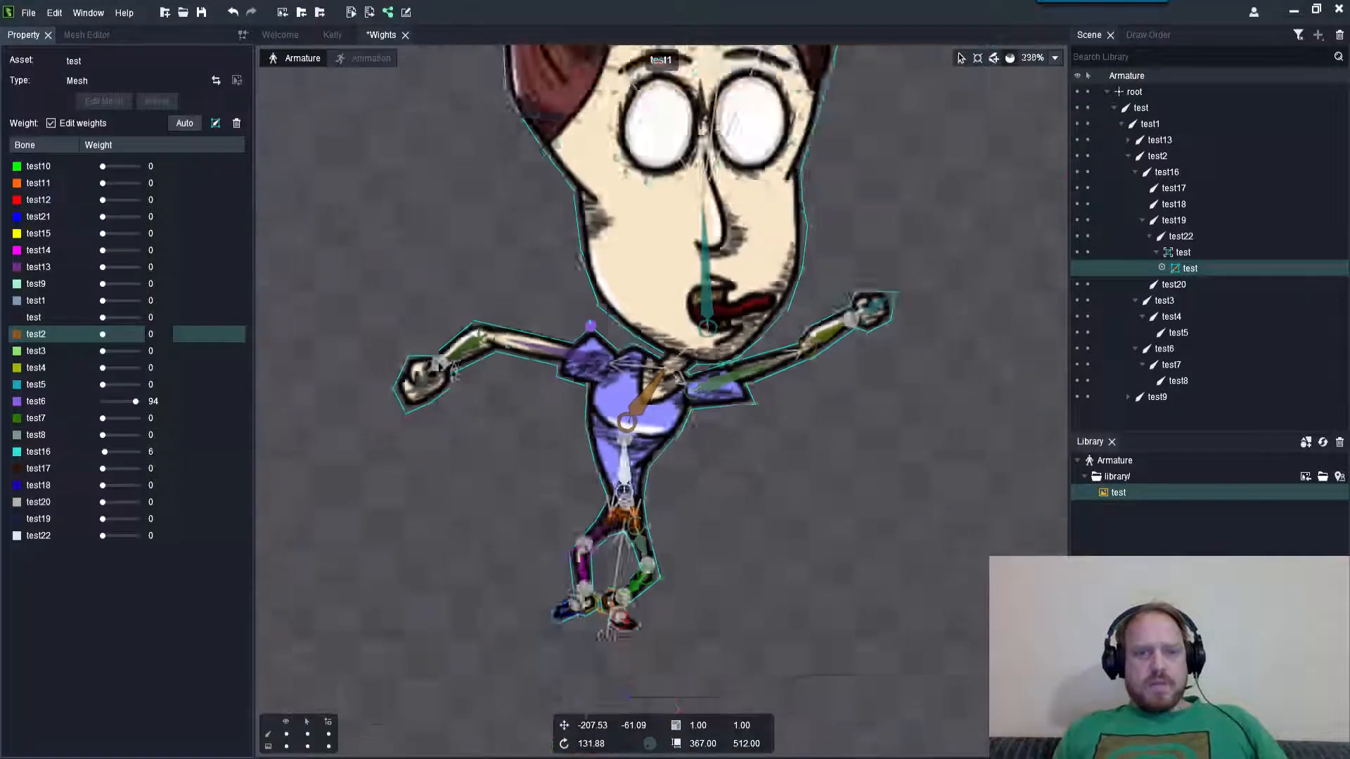
{"action": "scroll", "coordinate": [448, 404], "scroll_direction": "up", "scroll_amount": 3}
{"action": "scroll", "coordinate": [914, 295], "scroll_direction": "up", "scroll_amount": 2}
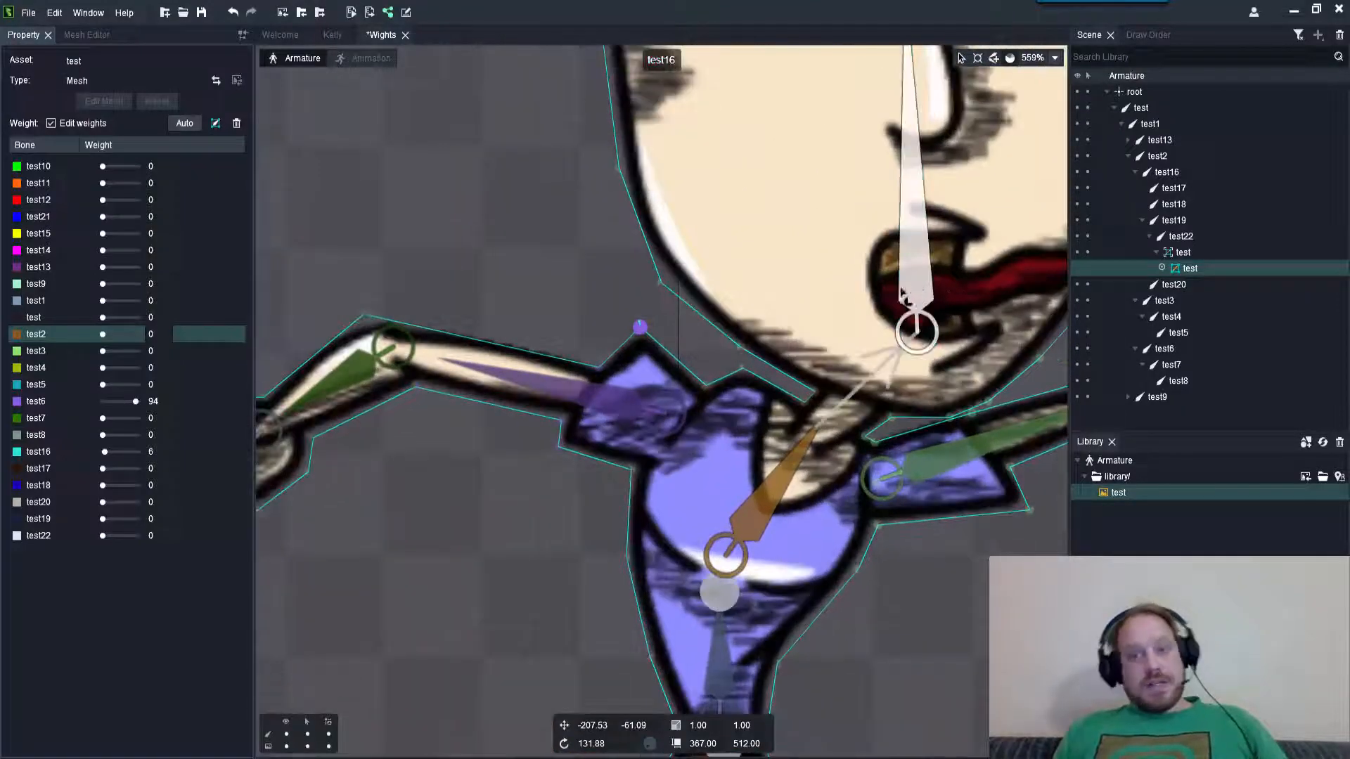
{"action": "scroll", "coordinate": [907, 295], "scroll_direction": "down", "scroll_amount": 3}
{"action": "scroll", "coordinate": [884, 275], "scroll_direction": "up", "scroll_amount": 1}
{"action": "scroll", "coordinate": [884, 274], "scroll_direction": "down", "scroll_amount": 1}
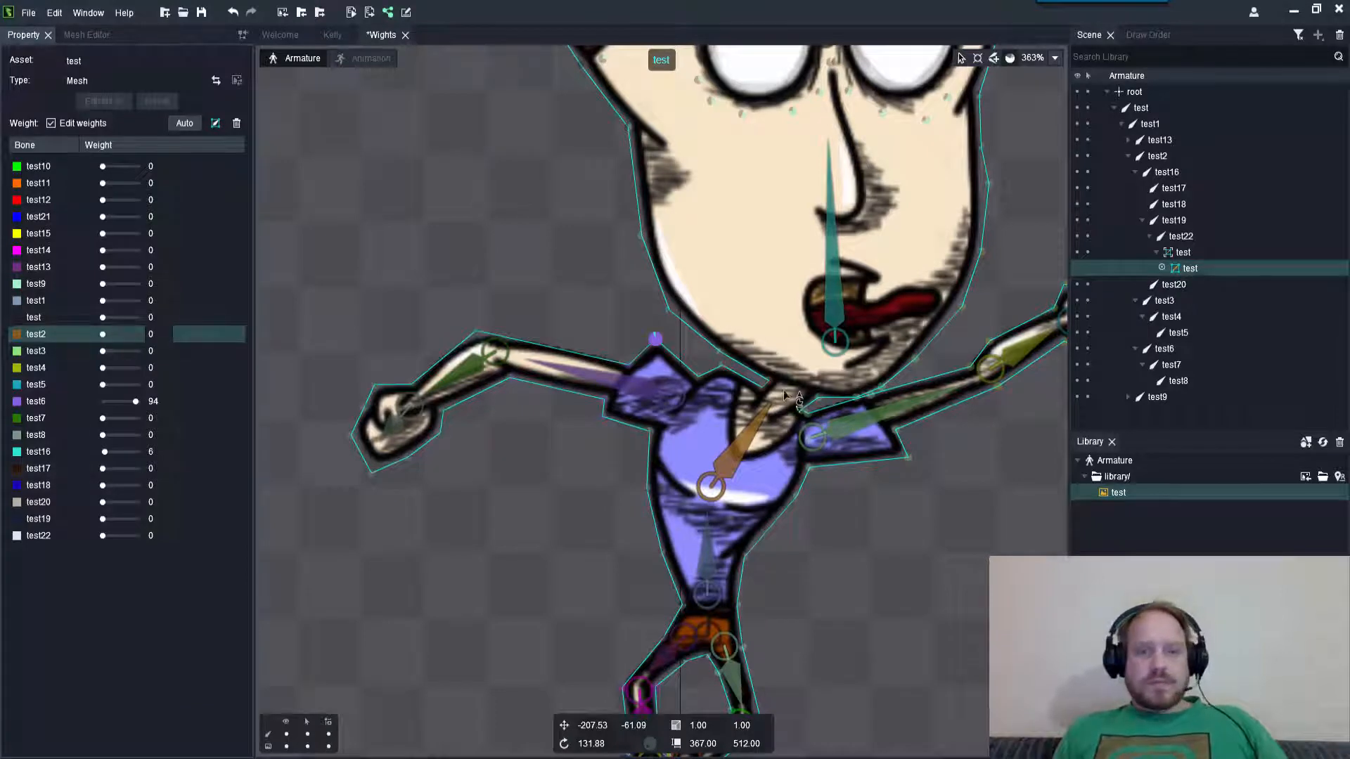
{"action": "scroll", "coordinate": [782, 388], "scroll_direction": "up", "scroll_amount": 2}
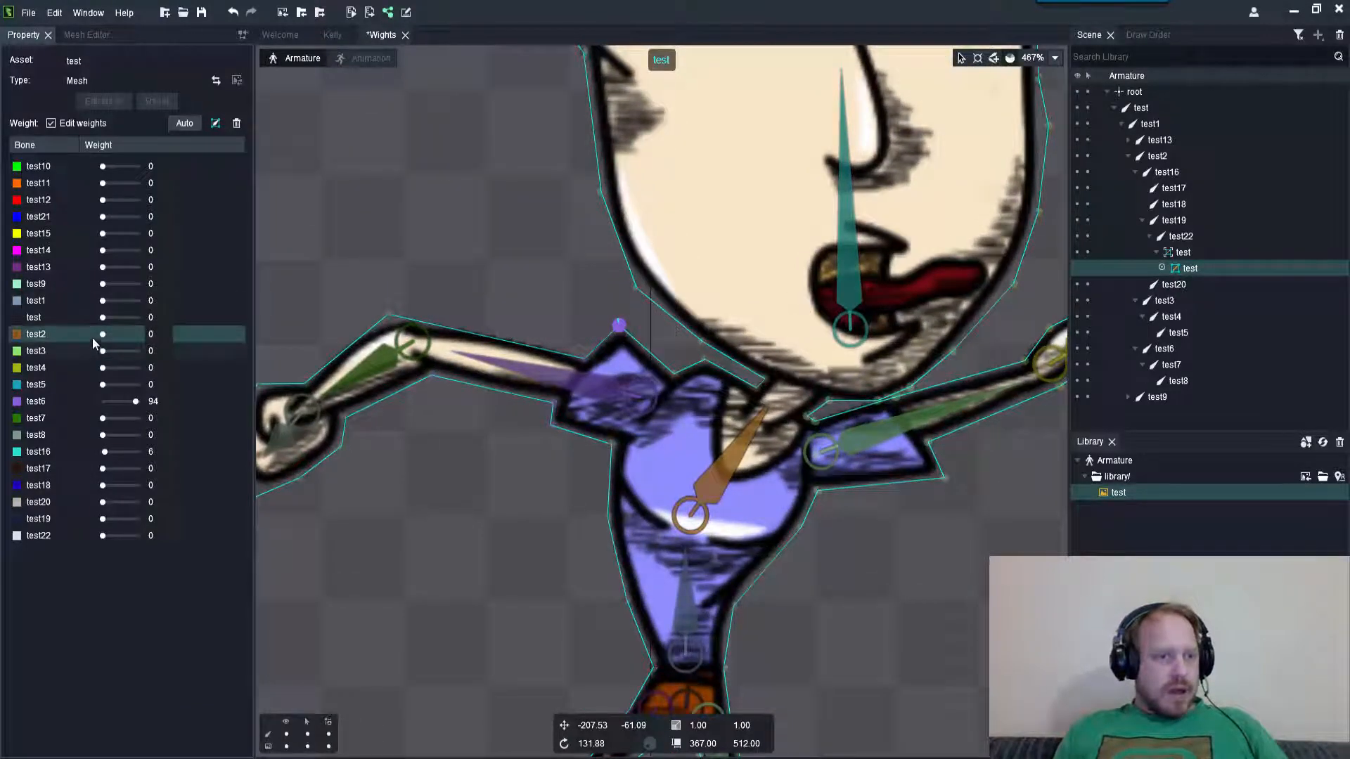
{"action": "left_click_drag", "start_coordinate": [107, 455], "coordinate": [92, 459]}
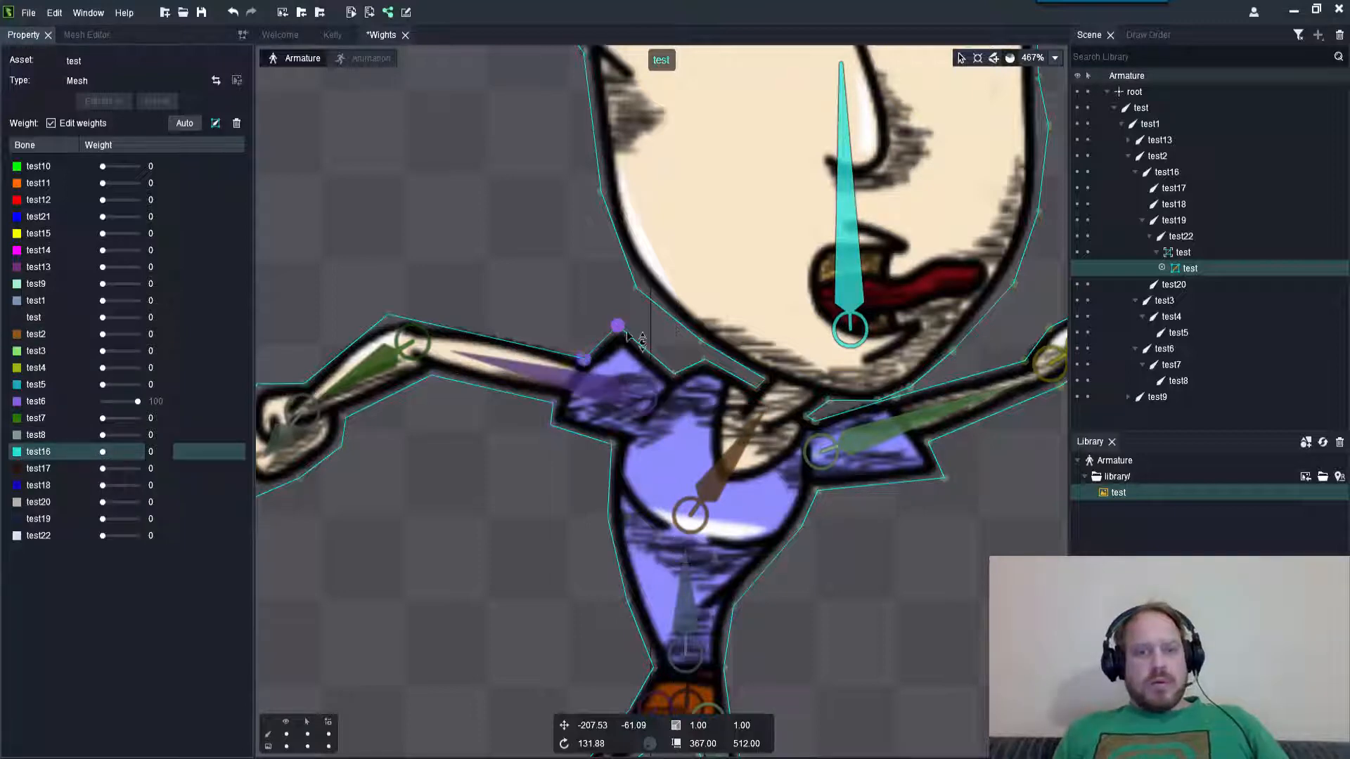
- Select upper-arm bone test6, return to the selection tool and rotate the bone to about -106.64 degrees
{"action": "left_click", "coordinate": [591, 385]}
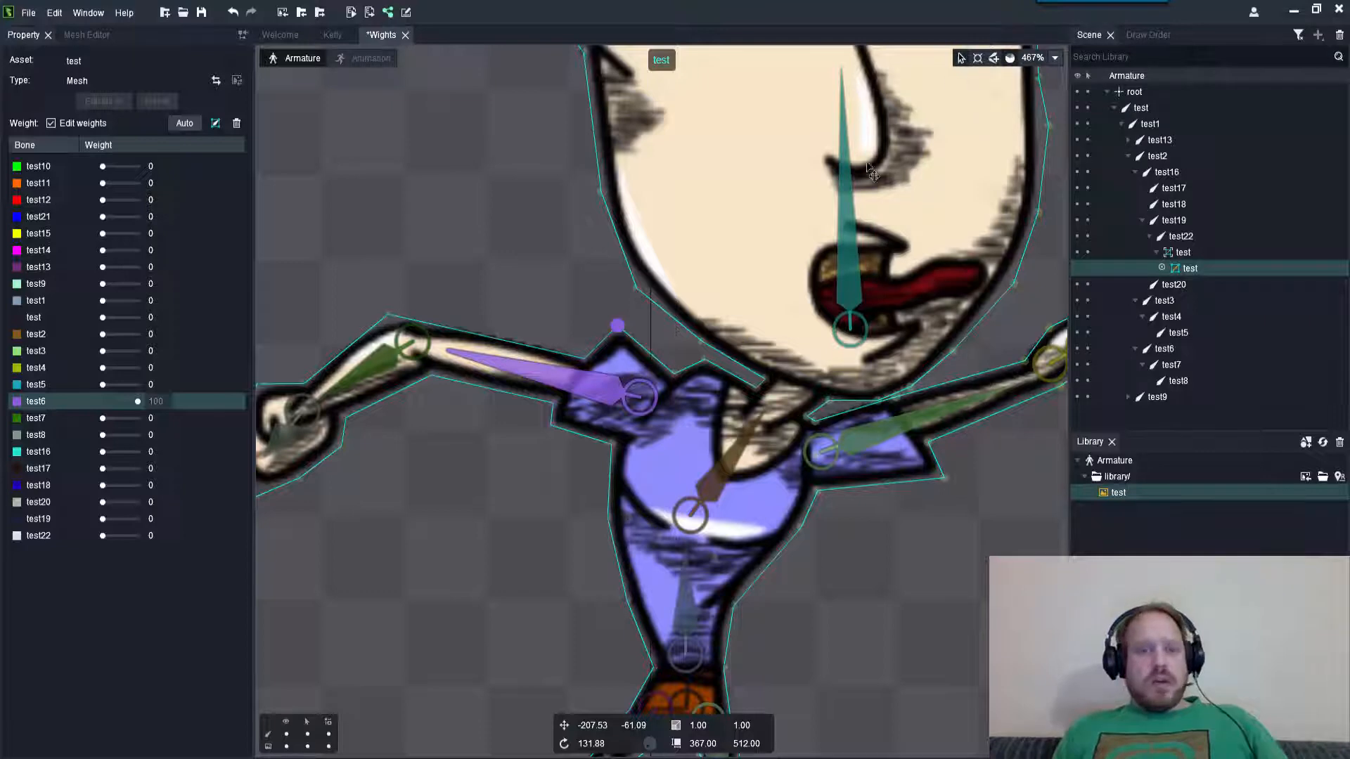
{"action": "left_click", "coordinate": [962, 58]}
{"action": "scroll", "coordinate": [524, 277], "scroll_direction": "down", "scroll_amount": 5}
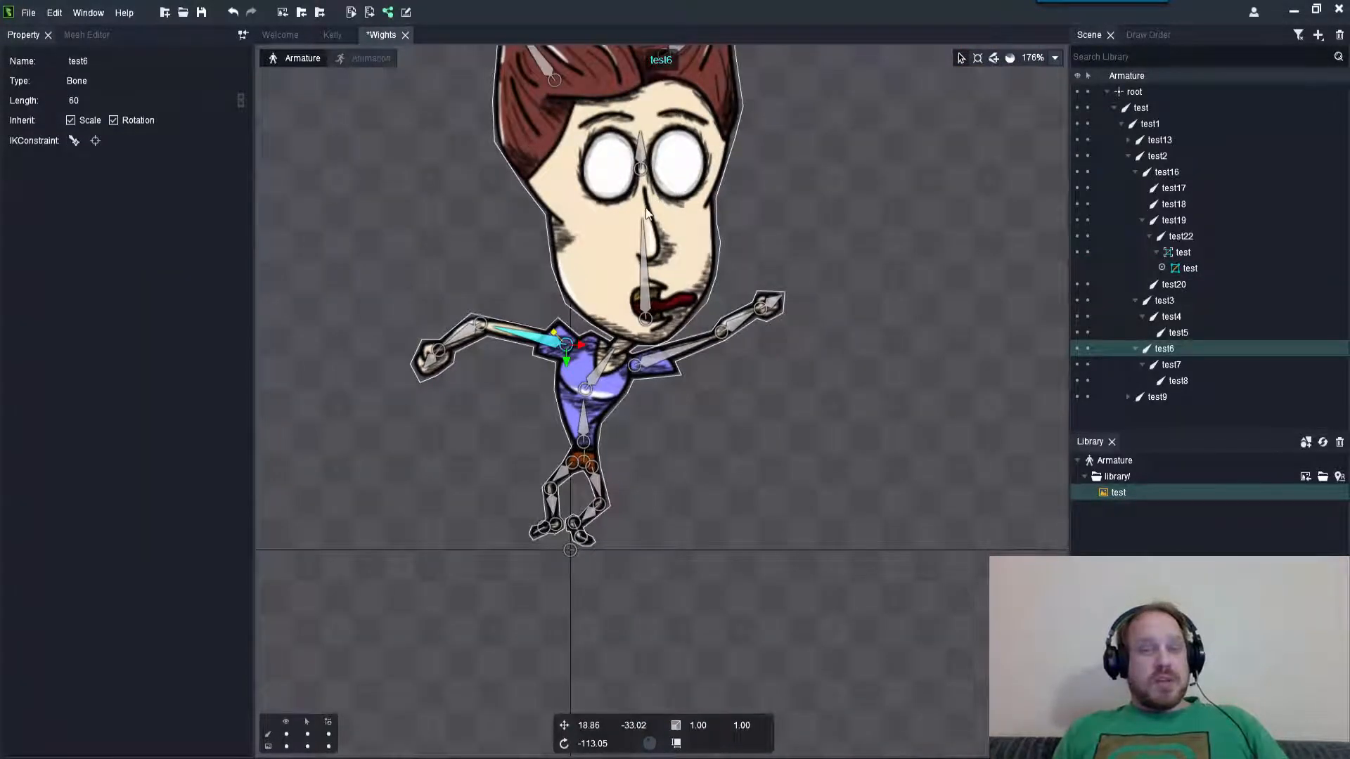
{"action": "scroll", "coordinate": [496, 380], "scroll_direction": "up", "scroll_amount": 3}
{"action": "left_click_drag", "start_coordinate": [458, 455], "coordinate": [492, 407]}
{"action": "scroll", "coordinate": [715, 344], "scroll_direction": "up", "scroll_amount": 3}
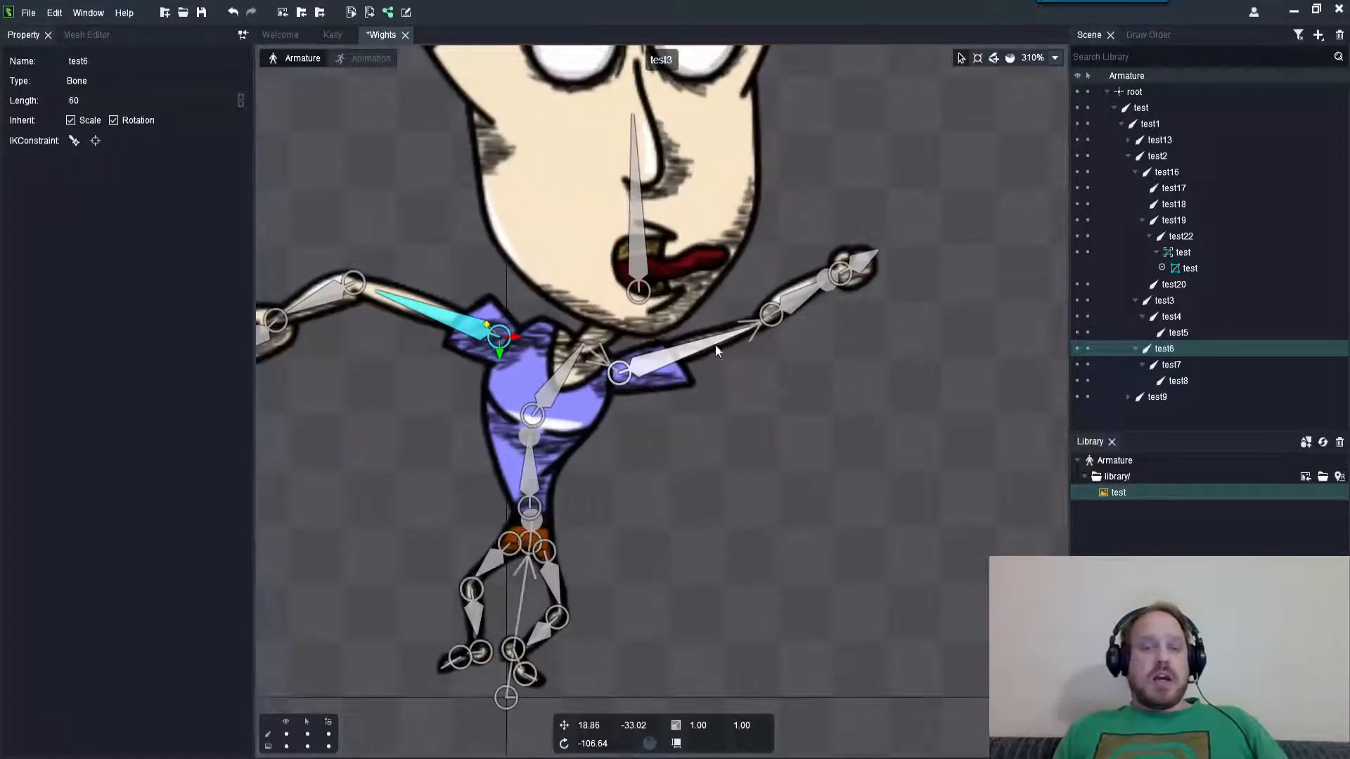
- Try rotating upper-arm bone test3 to about 1.13 degrees to check the face deformation, and undo the rotation
{"action": "left_click", "coordinate": [701, 351]}
{"action": "mouse_move", "coordinate": [833, 452]}
{"action": "left_mouse_down"}
{"action": "mouse_move", "coordinate": [842, 405]}
{"action": "mouse_move", "coordinate": [828, 402]}
{"action": "mouse_move", "coordinate": [821, 423]}
{"action": "mouse_move", "coordinate": [815, 411]}
{"action": "mouse_move", "coordinate": [872, 464]}
{"action": "mouse_move", "coordinate": [892, 527]}
{"action": "mouse_move", "coordinate": [865, 473]}
{"action": "mouse_move", "coordinate": [859, 530]}
{"action": "mouse_move", "coordinate": [866, 516]}
{"action": "mouse_move", "coordinate": [821, 429]}
{"action": "left_mouse_up"}
{"action": "scroll", "coordinate": [826, 408], "scroll_direction": "down", "scroll_amount": 5}
{"action": "scroll", "coordinate": [845, 428], "scroll_direction": "up", "scroll_amount": 3}
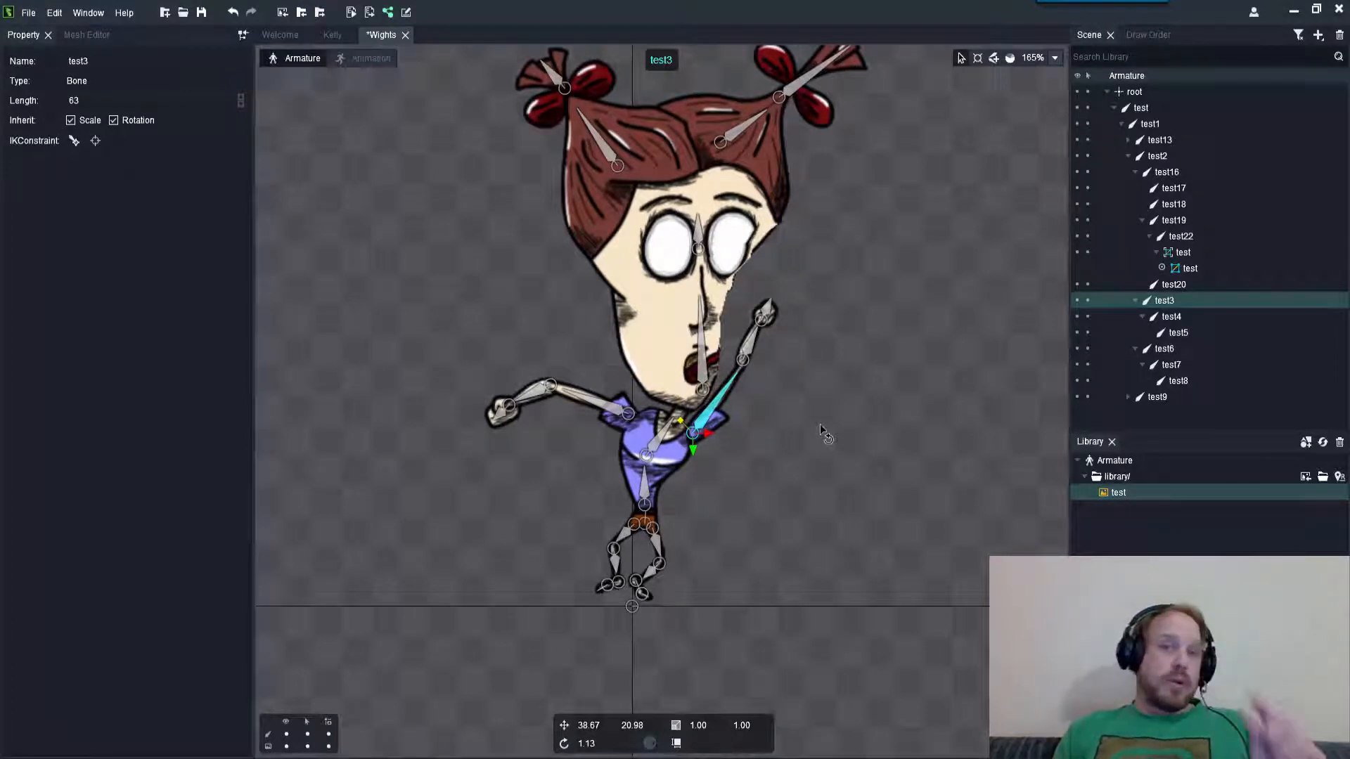
{"action": "key", "text": "ctrl+z"}
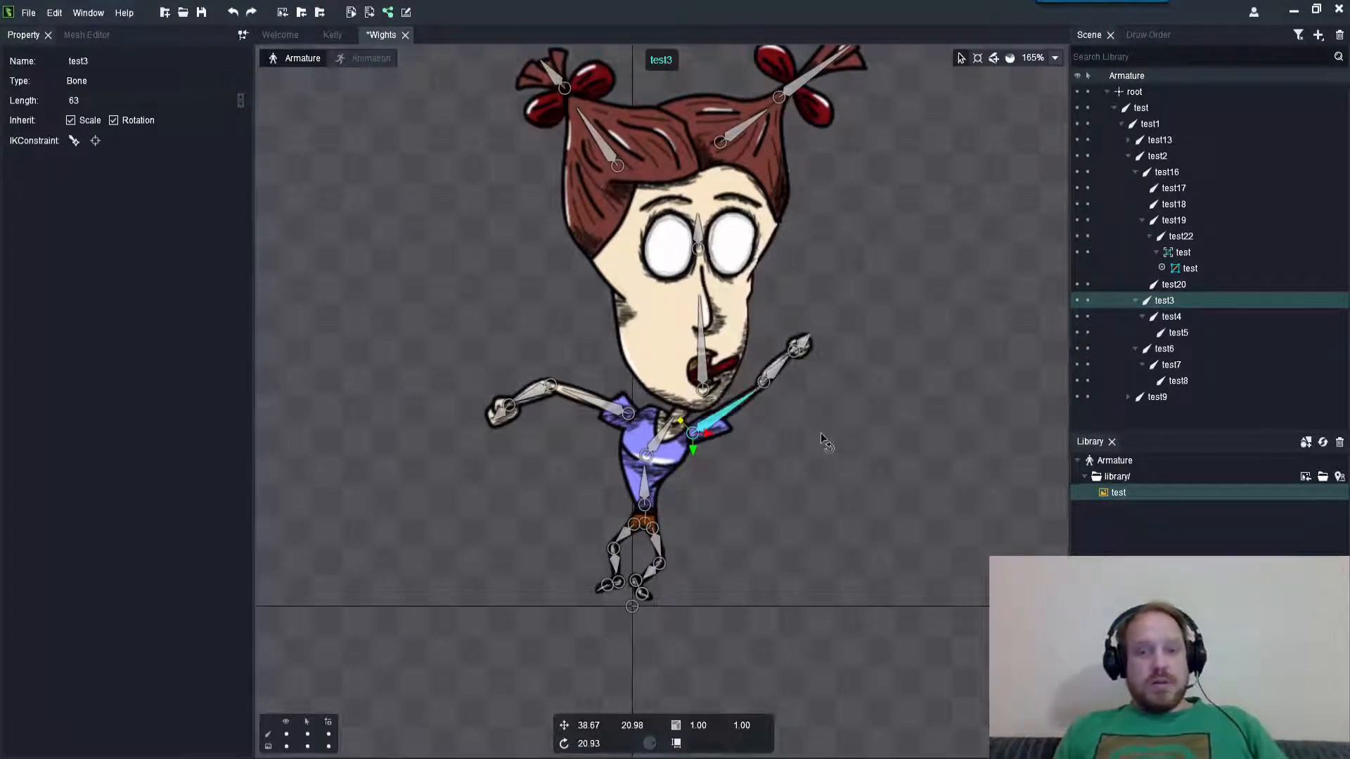
- Select the test character mesh, enable weight editing and choose bone test3 as the bone to weight
{"action": "scroll", "coordinate": [769, 387], "scroll_direction": "up", "scroll_amount": 4}
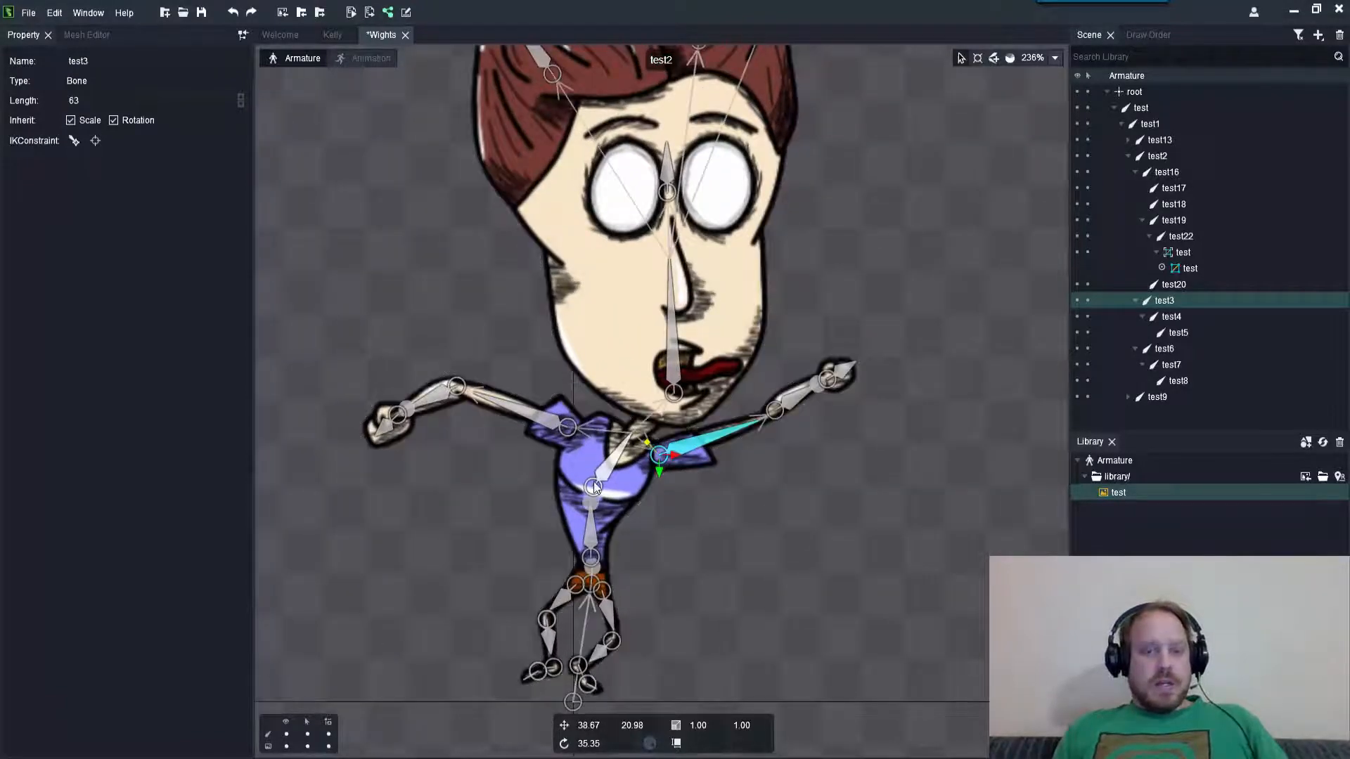
{"action": "left_click", "coordinate": [706, 454]}
{"action": "left_click", "coordinate": [702, 454]}
{"action": "scroll", "coordinate": [700, 454], "scroll_direction": "up", "scroll_amount": 5}
{"action": "scroll", "coordinate": [668, 447], "scroll_direction": "up", "scroll_amount": 3}
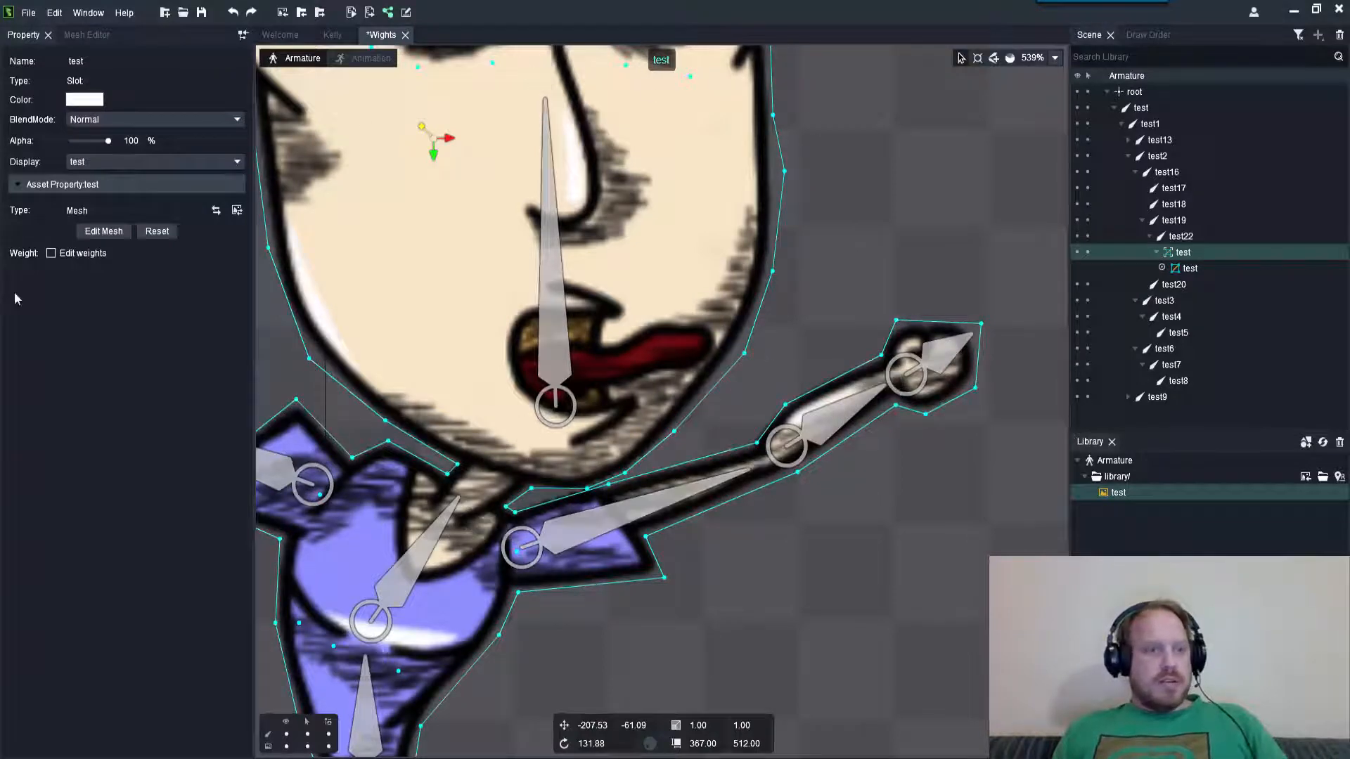
{"action": "left_click", "coordinate": [84, 253]}
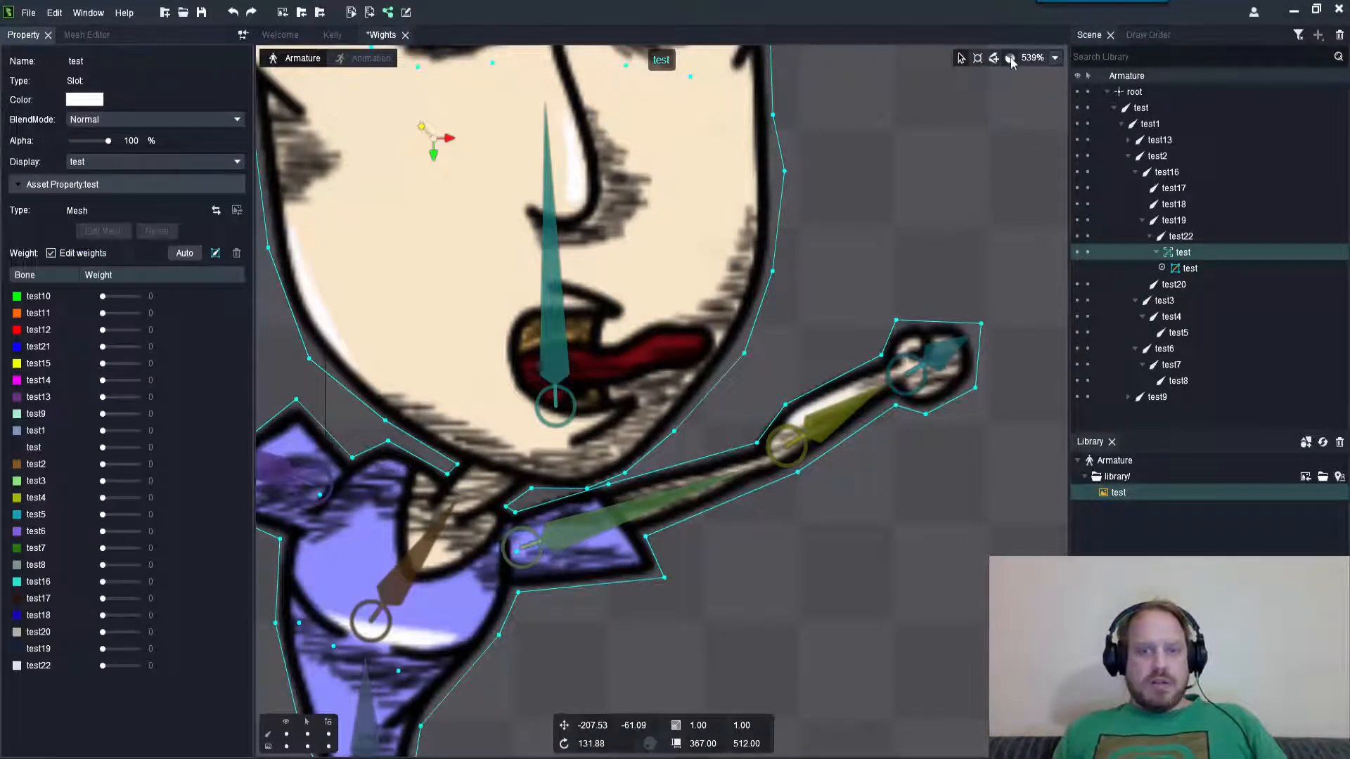
{"action": "left_click", "coordinate": [631, 523]}
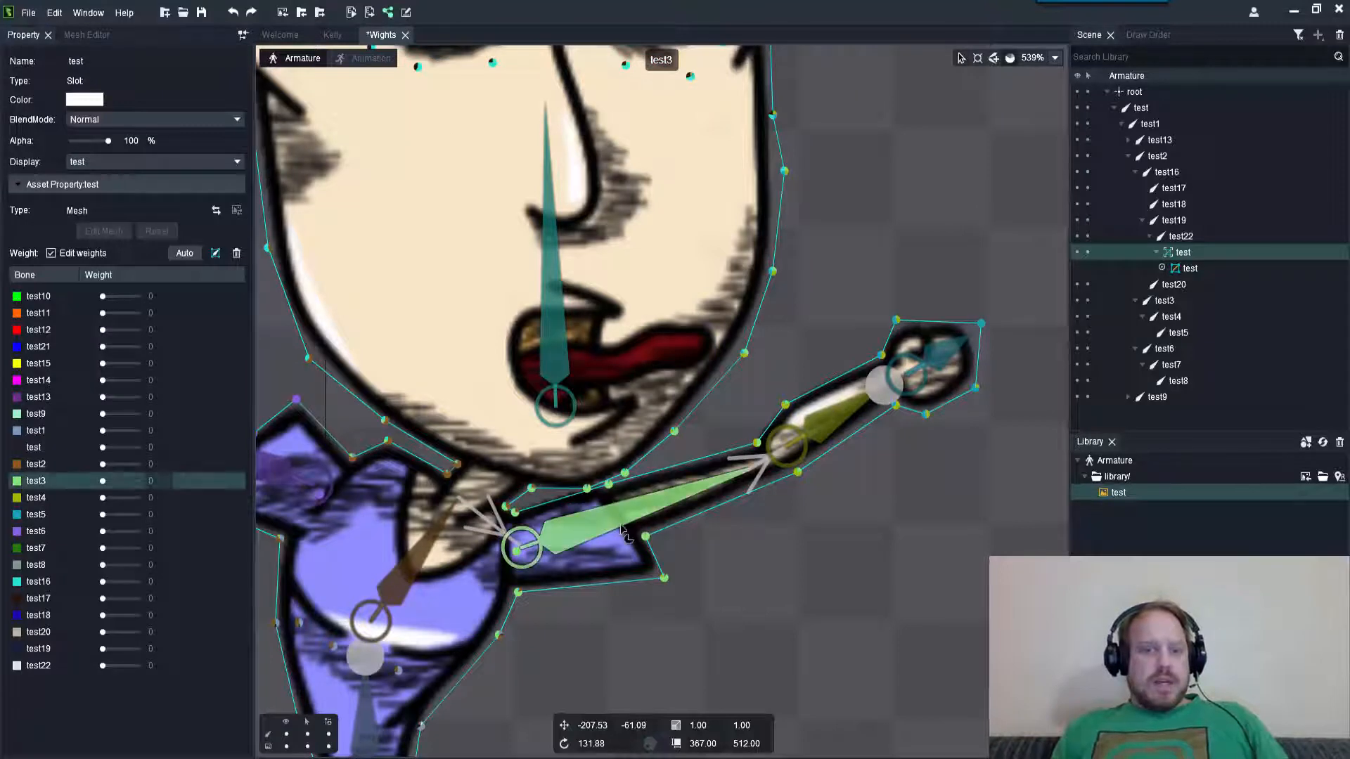
- Select the mesh vertices from the neck corner along the chin and up the jaw on the test3 arm's side
{"action": "left_click", "coordinate": [531, 488]}
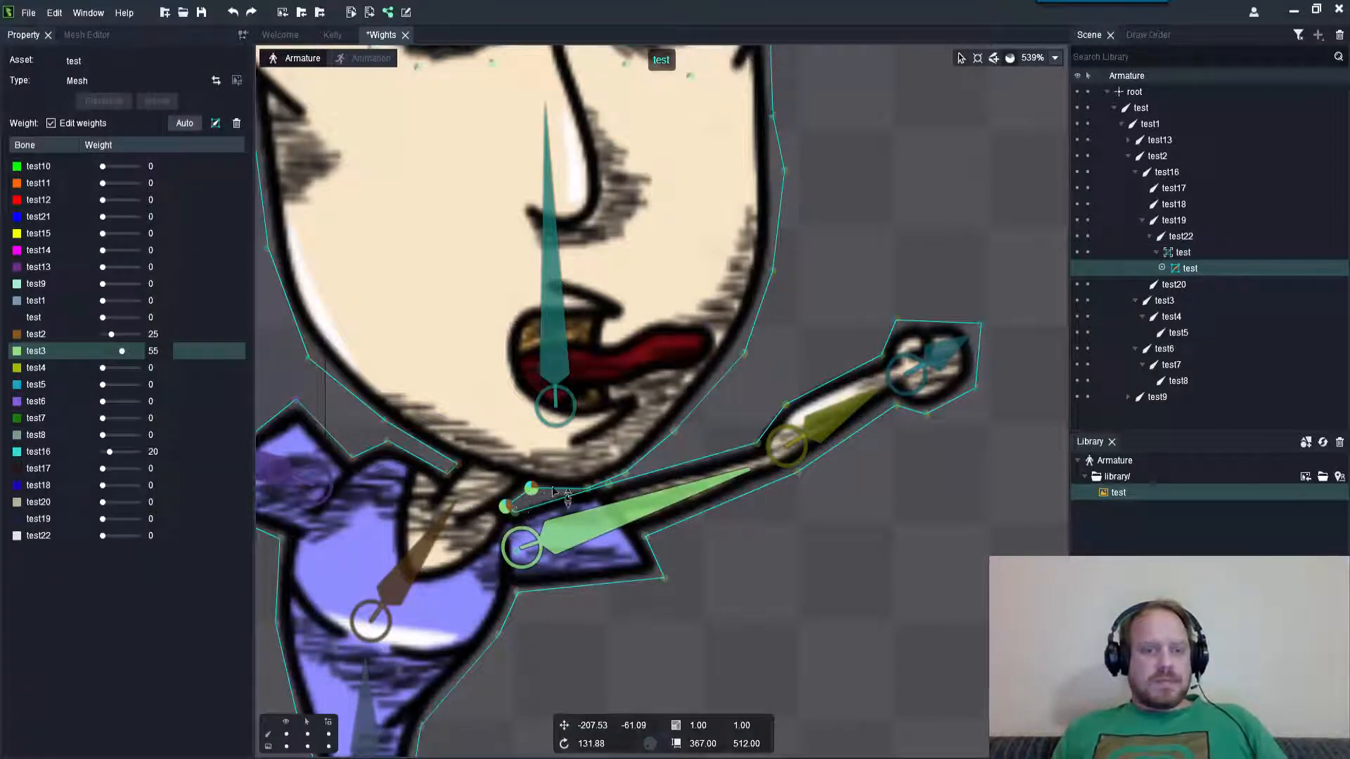
{"action": "left_click", "coordinate": [506, 505], "text": "ctrl"}
{"action": "left_click", "coordinate": [587, 487], "text": "ctrl"}
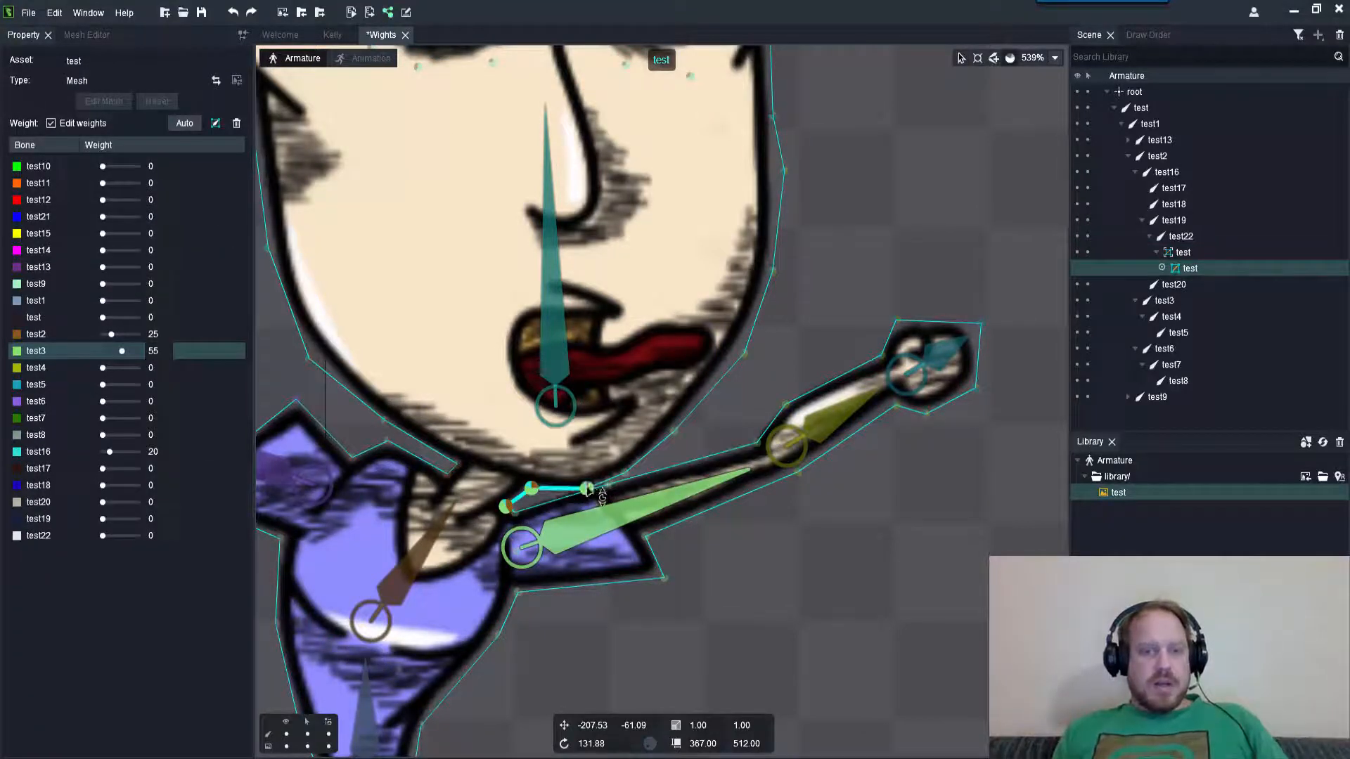
{"action": "left_click", "coordinate": [624, 475], "text": "ctrl"}
{"action": "left_click", "coordinate": [673, 431], "text": "ctrl"}
{"action": "left_click", "coordinate": [744, 354], "text": "ctrl"}
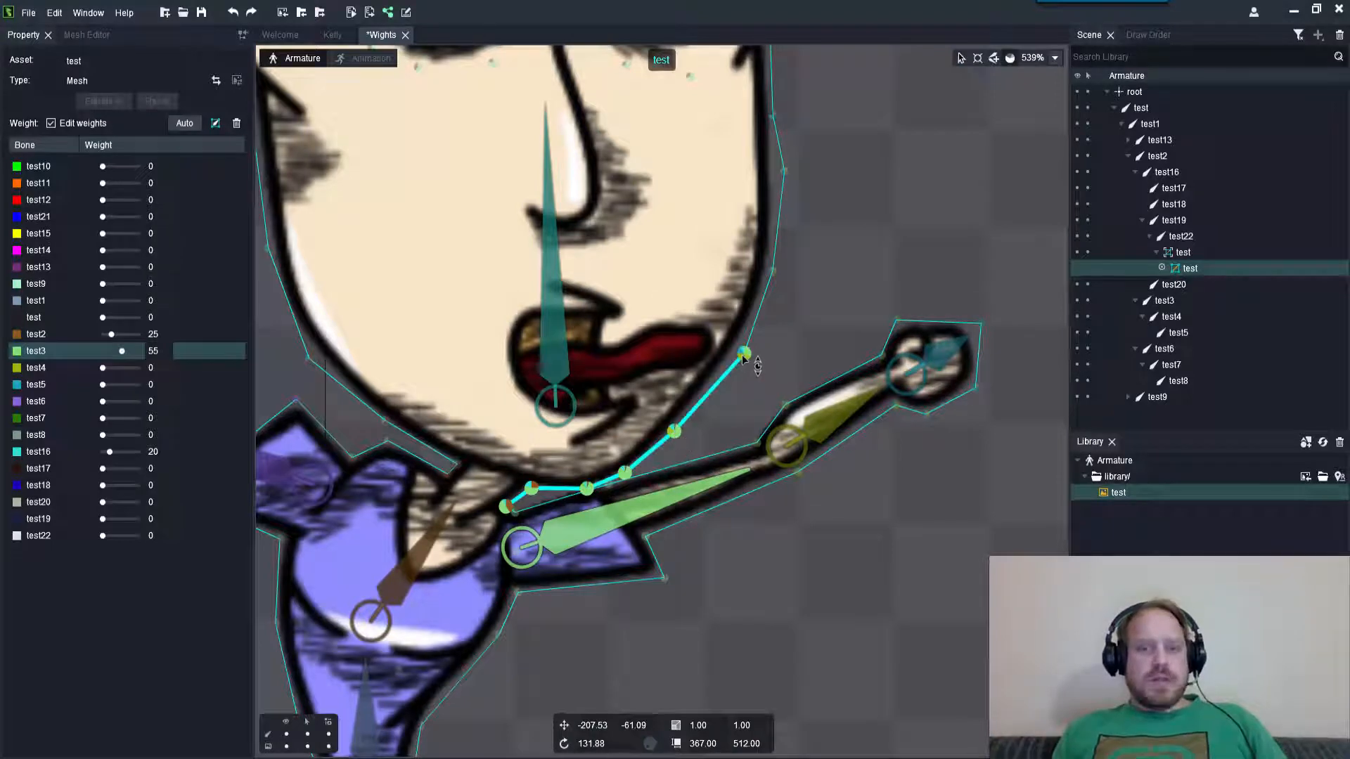
{"action": "left_click", "coordinate": [772, 271], "text": "ctrl"}
{"action": "left_click", "coordinate": [784, 171], "text": "ctrl"}
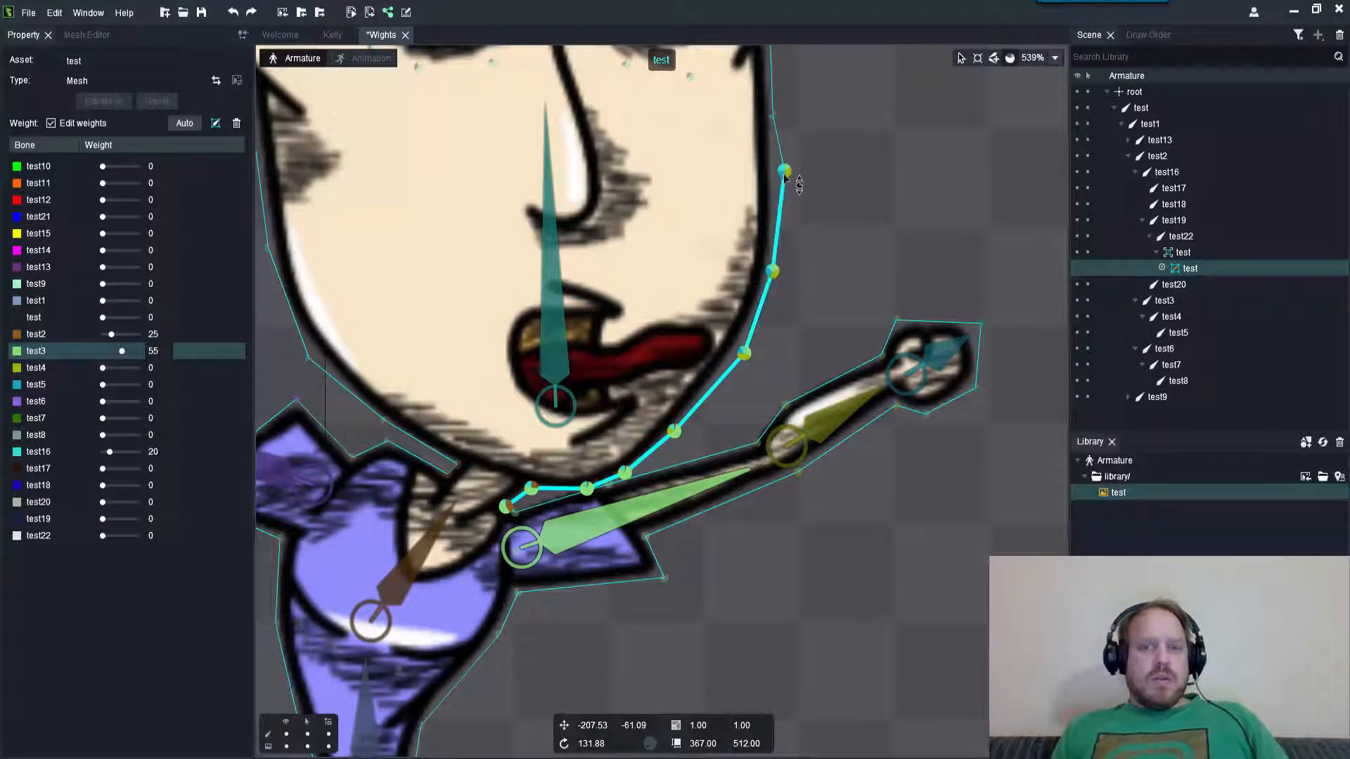
{"action": "left_click", "coordinate": [775, 114], "text": "ctrl"}
- Extend the vertex selection up the cheek to the hair edge and around the outer and lower rim of the eye
{"action": "scroll", "coordinate": [786, 134], "scroll_direction": "down", "scroll_amount": 3}
{"action": "left_click_drag", "start_coordinate": [787, 134], "coordinate": [765, 301]}
{"action": "scroll", "coordinate": [762, 220], "scroll_direction": "up", "scroll_amount": 4}
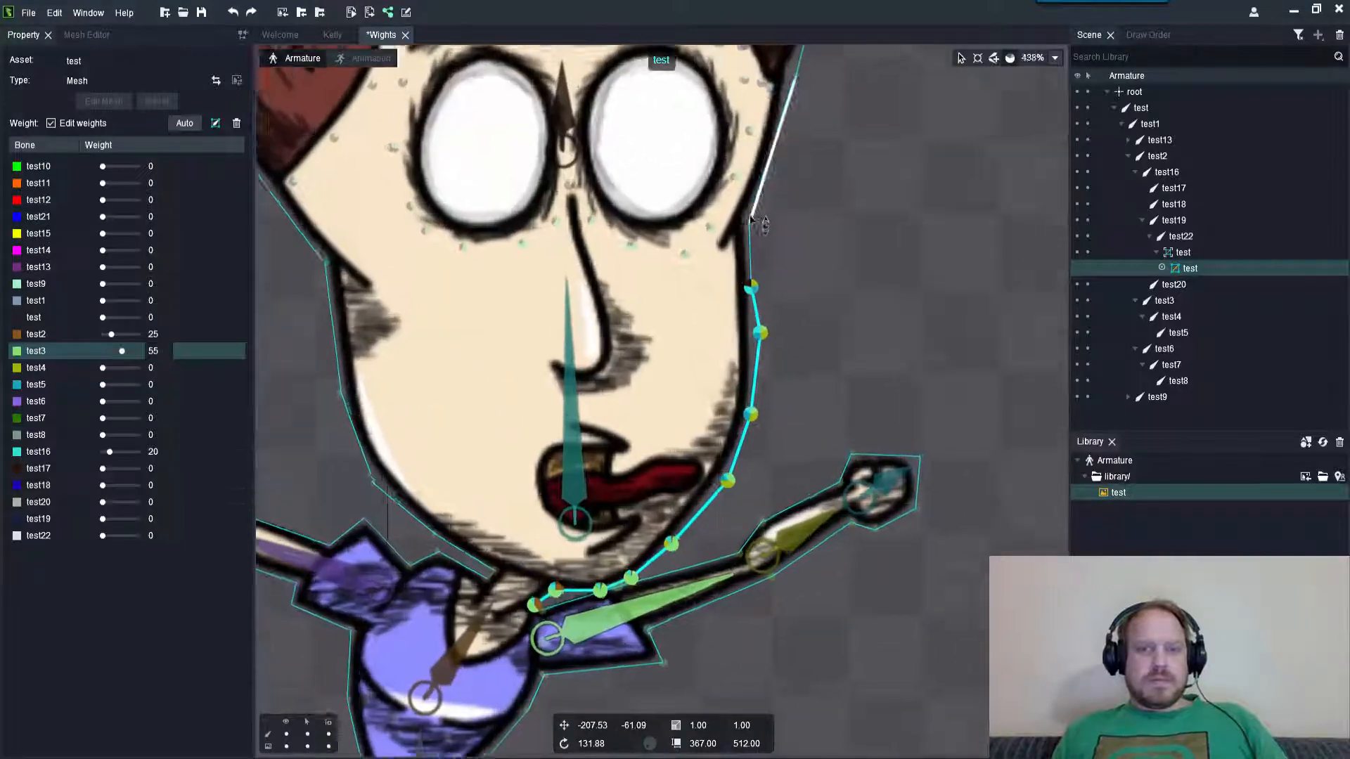
{"action": "left_click", "coordinate": [751, 231], "text": "ctrl"}
{"action": "scroll", "coordinate": [762, 295], "scroll_direction": "up", "scroll_amount": 2}
{"action": "left_click", "coordinate": [786, 105], "text": "ctrl"}
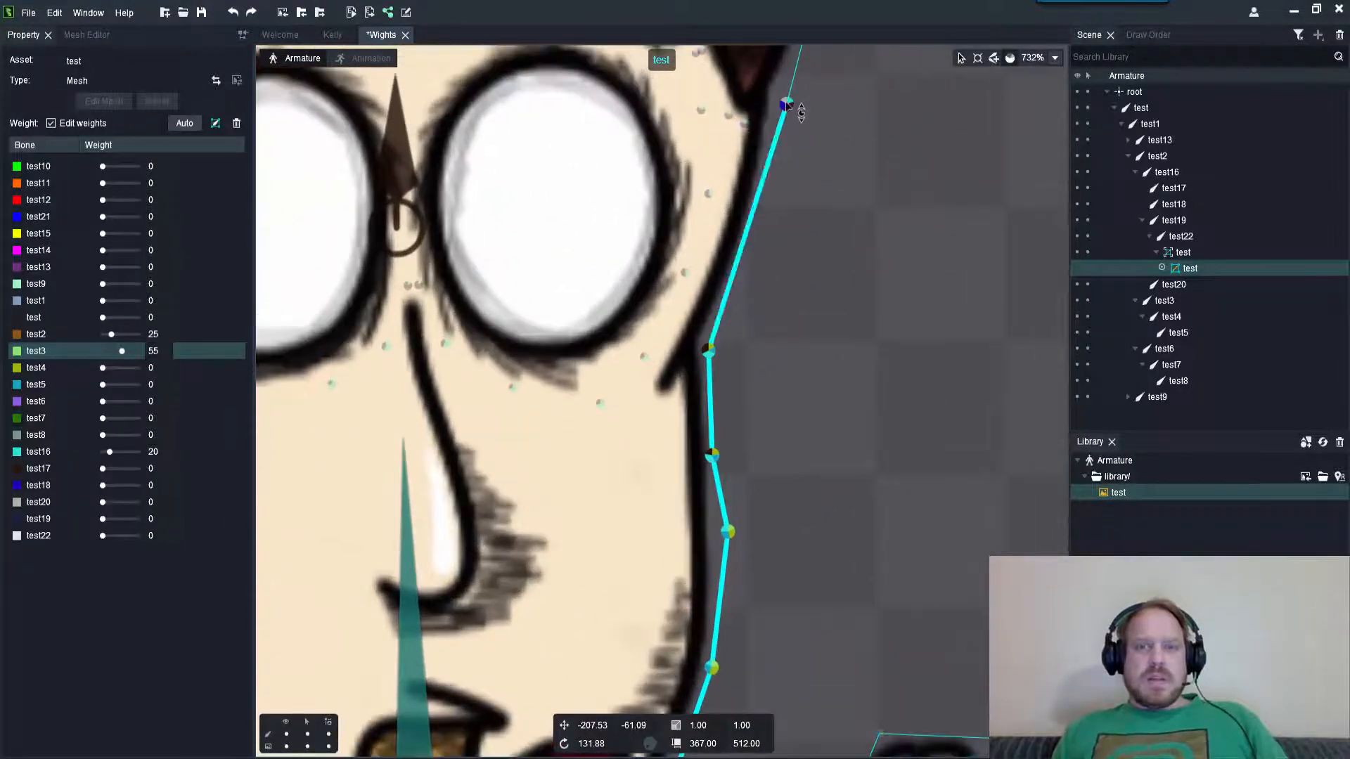
{"action": "left_click", "coordinate": [709, 194], "text": "ctrl"}
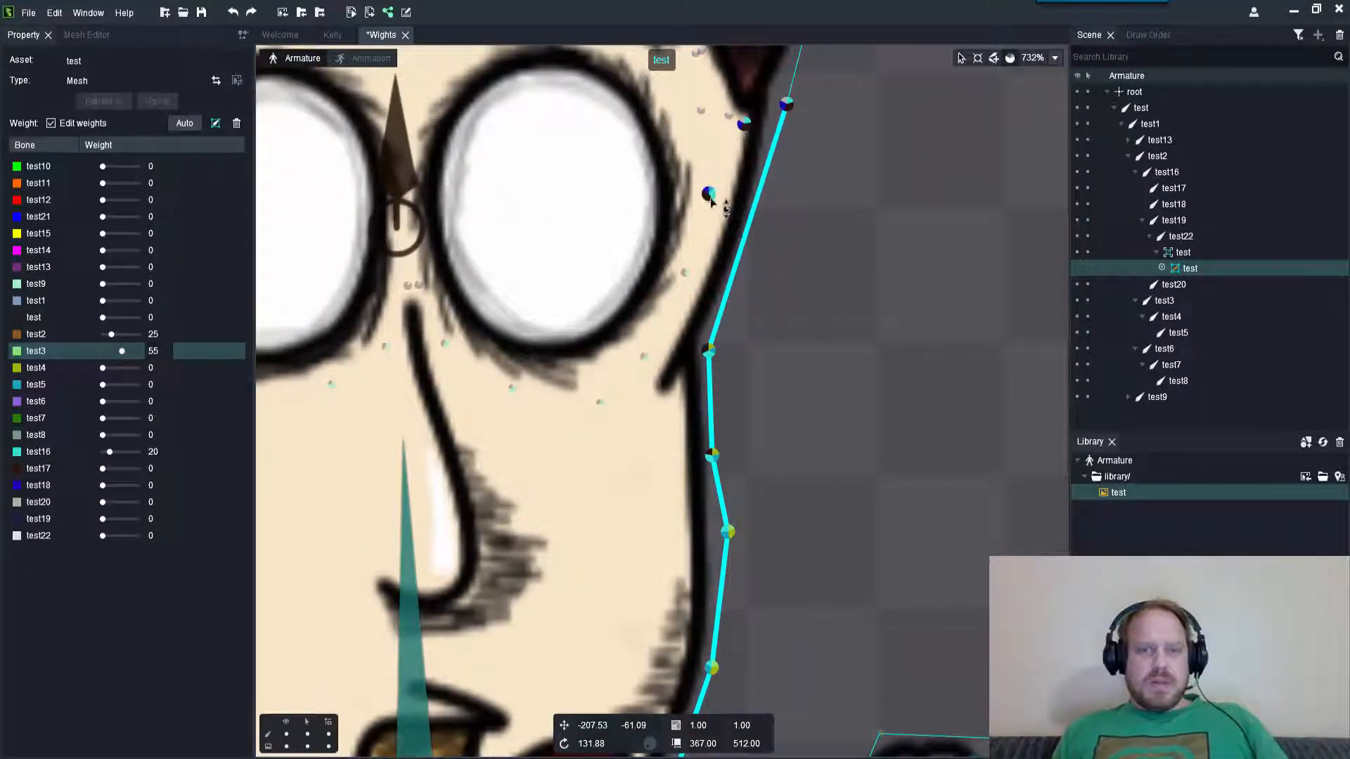
{"action": "left_click", "coordinate": [685, 273], "text": "ctrl"}
{"action": "left_click", "coordinate": [643, 357], "text": "ctrl"}
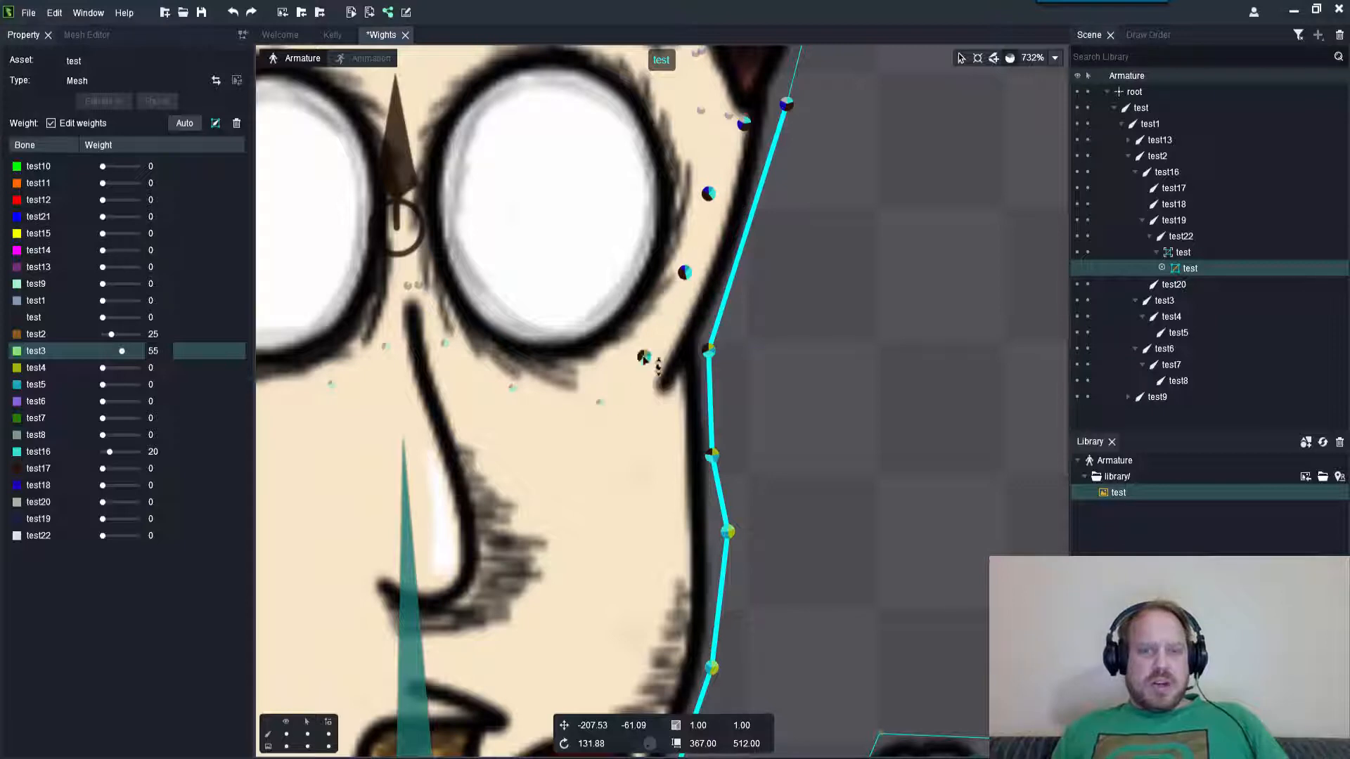
{"action": "left_click", "coordinate": [600, 403], "text": "ctrl"}
{"action": "left_click", "coordinate": [514, 388], "text": "ctrl"}
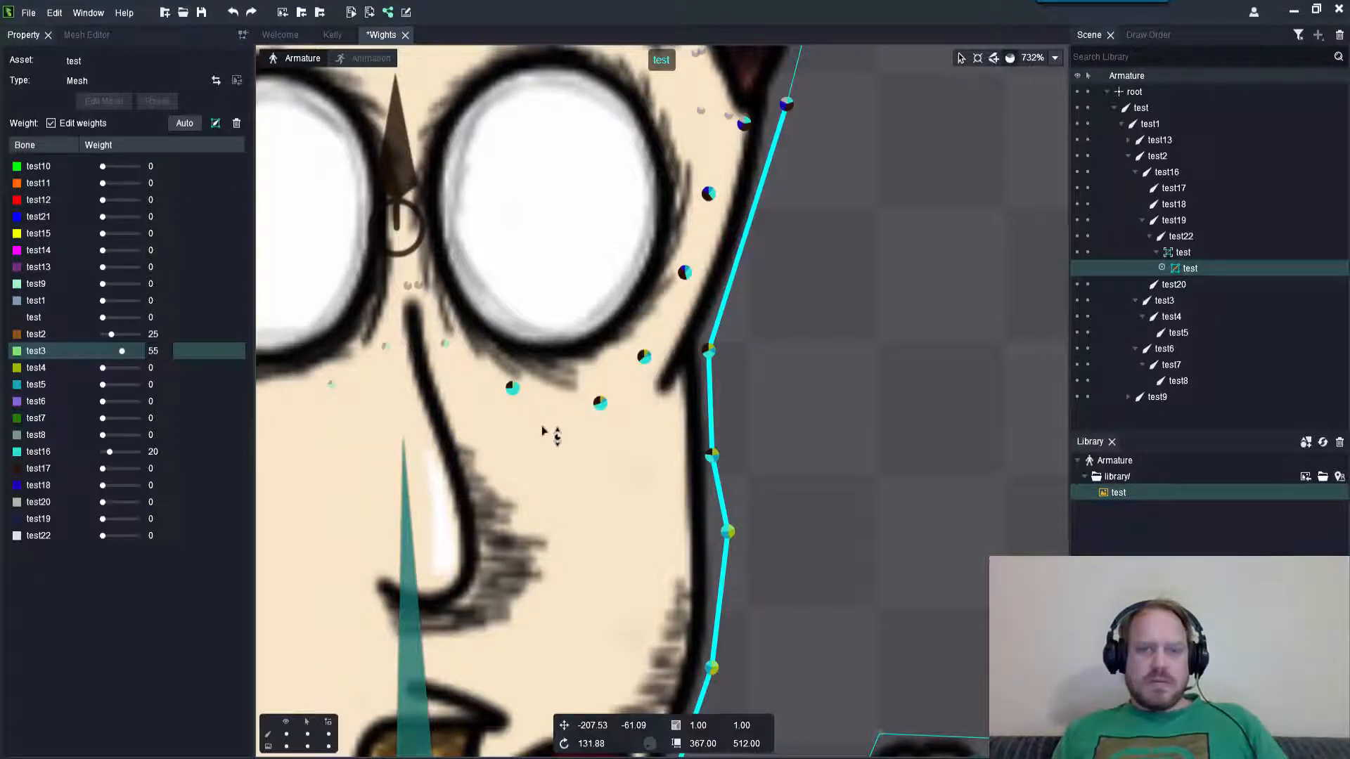
- Set the test3 weight of the selected chin, cheek and eye-rim vertices to 0
{"action": "scroll", "coordinate": [547, 430], "scroll_direction": "down", "scroll_amount": 7}
{"action": "scroll", "coordinate": [741, 183], "scroll_direction": "up", "scroll_amount": 2}
{"action": "scroll", "coordinate": [717, 226], "scroll_direction": "down", "scroll_amount": 6}
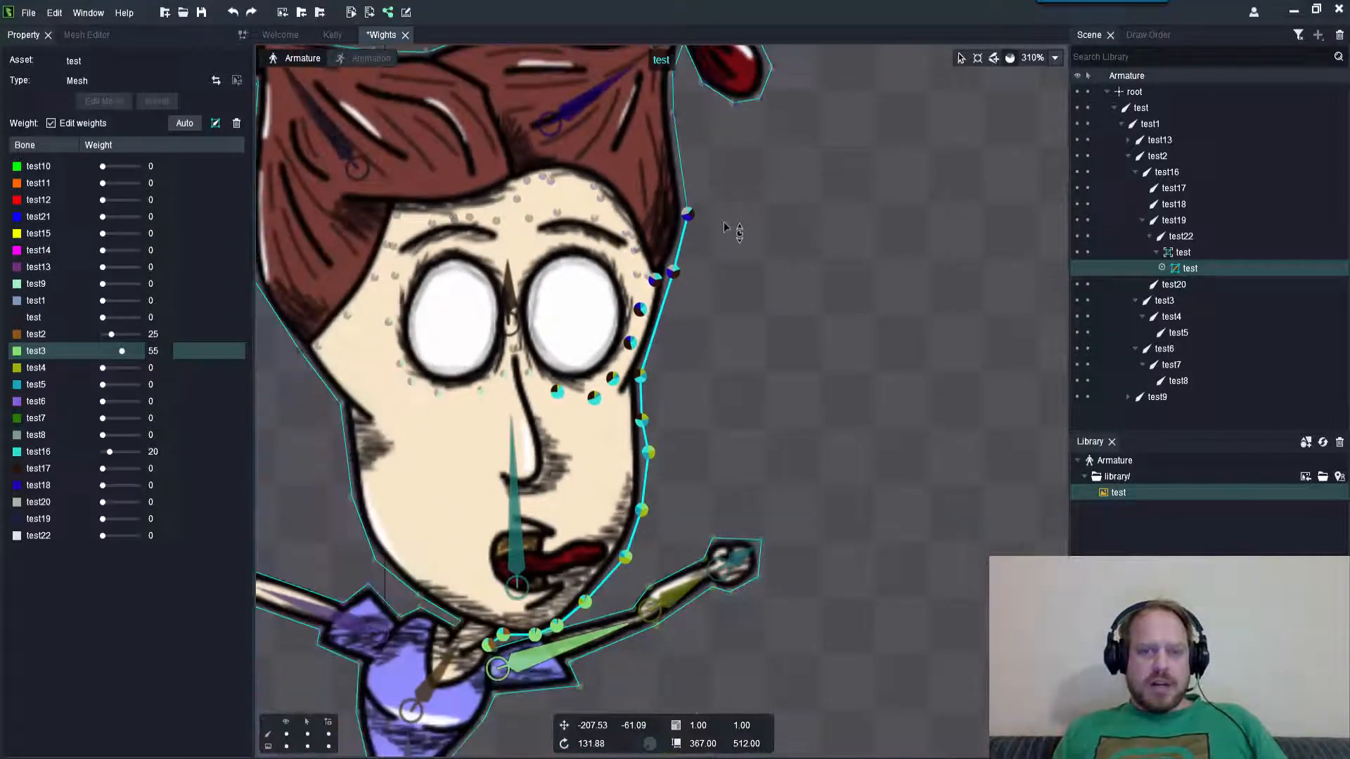
{"action": "mouse_move", "coordinate": [731, 407]}
{"action": "left_mouse_down"}
{"action": "mouse_move", "coordinate": [741, 503]}
{"action": "mouse_move", "coordinate": [732, 190]}
{"action": "mouse_move", "coordinate": [774, 500]}
{"action": "mouse_move", "coordinate": [759, 211]}
{"action": "mouse_move", "coordinate": [795, 620]}
{"action": "mouse_move", "coordinate": [802, 541]}
{"action": "left_mouse_up"}
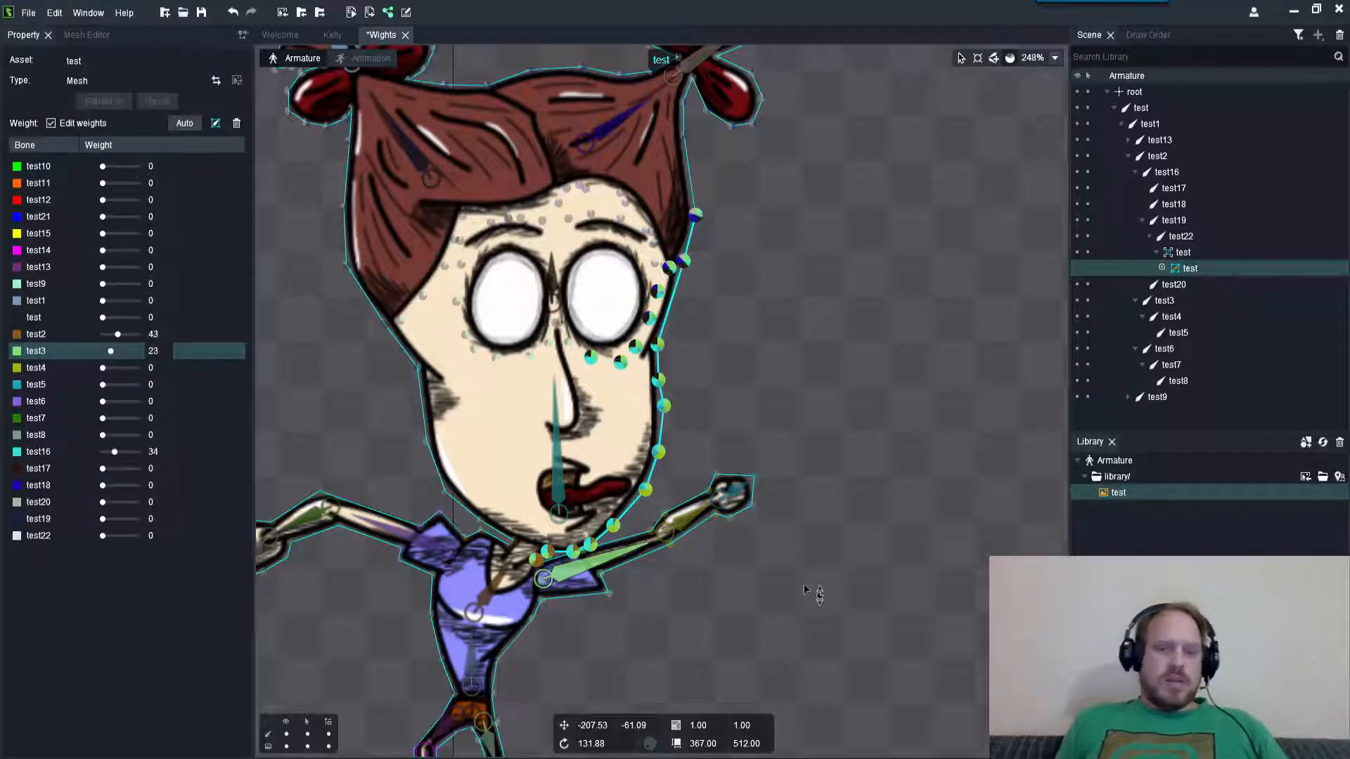
{"action": "scroll", "coordinate": [773, 441], "scroll_direction": "down", "scroll_amount": 3}
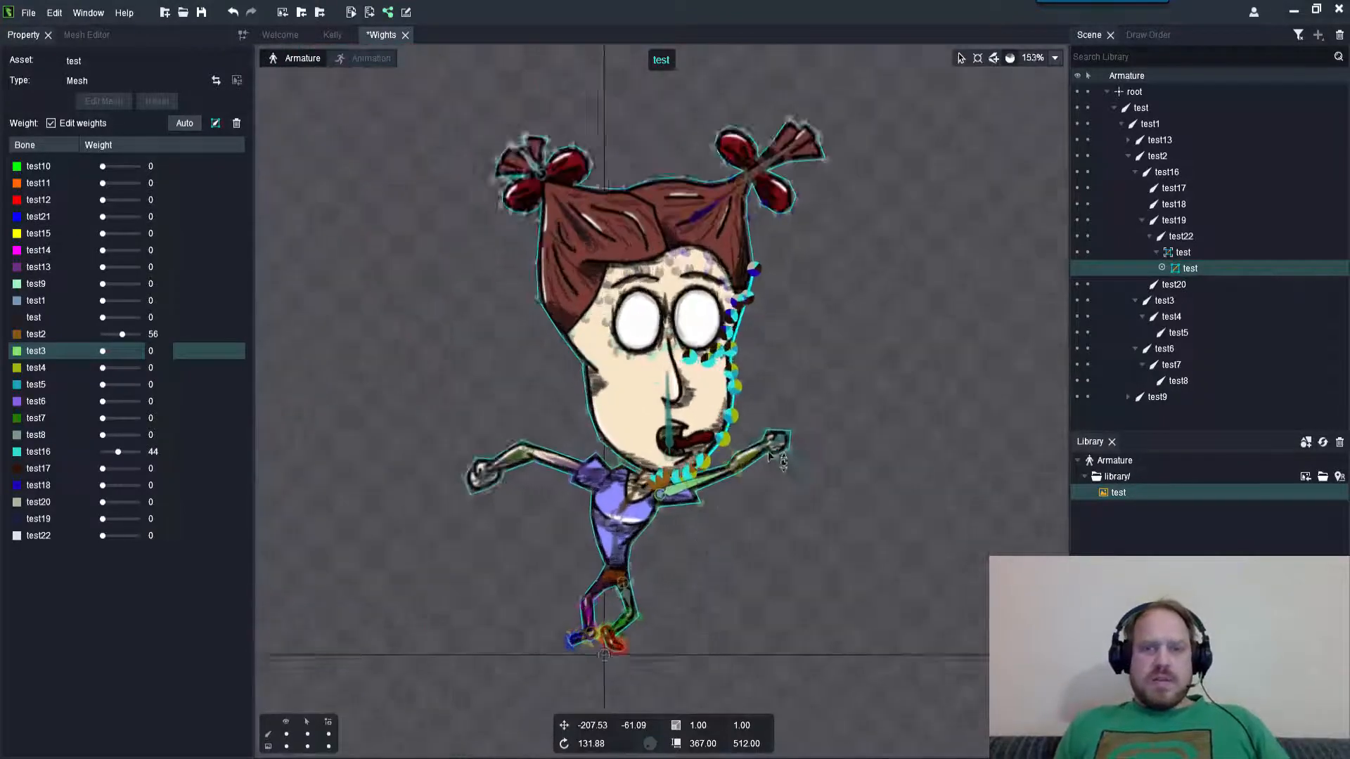
- Inspect the bone weights of the vertices along the hair edge and around the eye for remaining test3 influence
{"action": "scroll", "coordinate": [780, 281], "scroll_direction": "up", "scroll_amount": 3}
{"action": "scroll", "coordinate": [773, 316], "scroll_direction": "down", "scroll_amount": 3}
{"action": "scroll", "coordinate": [746, 338], "scroll_direction": "up", "scroll_amount": 4}
{"action": "scroll", "coordinate": [747, 338], "scroll_direction": "up", "scroll_amount": 1}
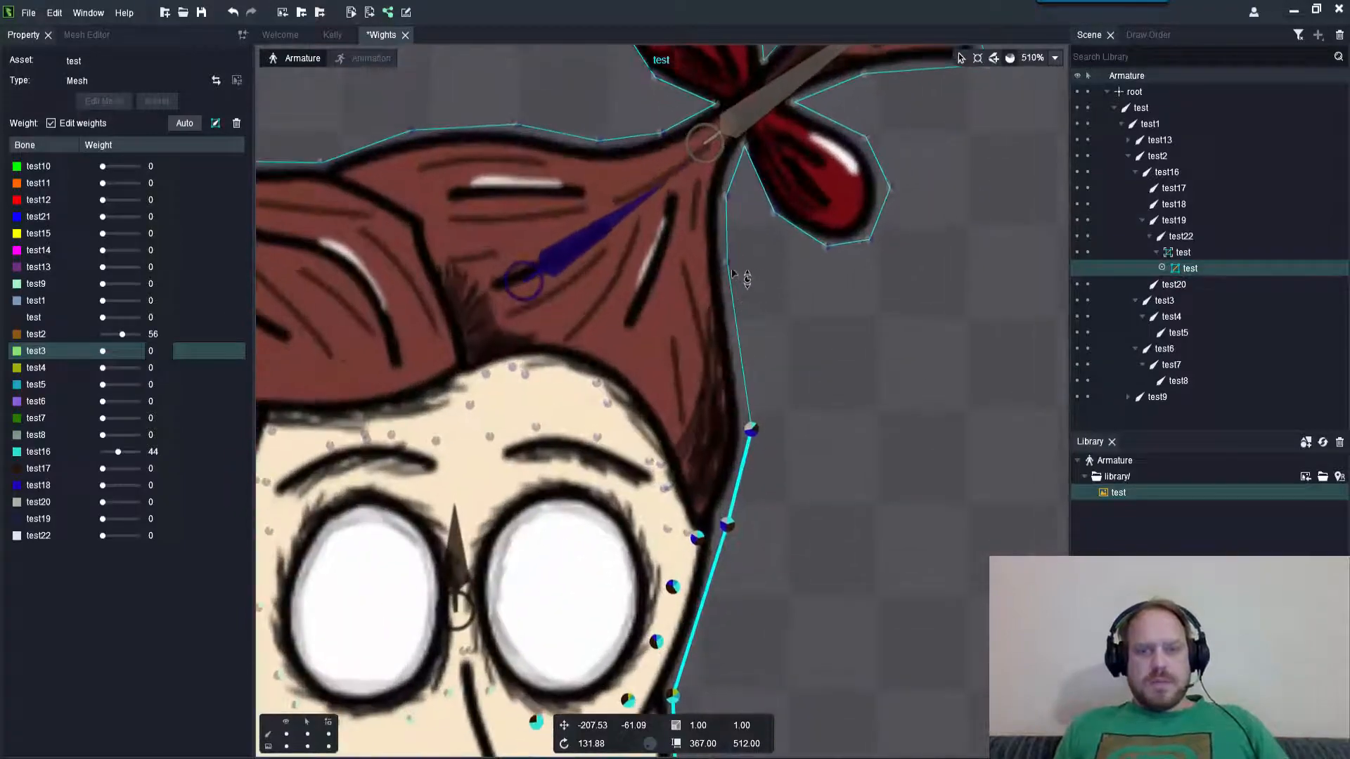
{"action": "left_click", "coordinate": [738, 274]}
{"action": "scroll", "coordinate": [718, 434], "scroll_direction": "up", "scroll_amount": 5}
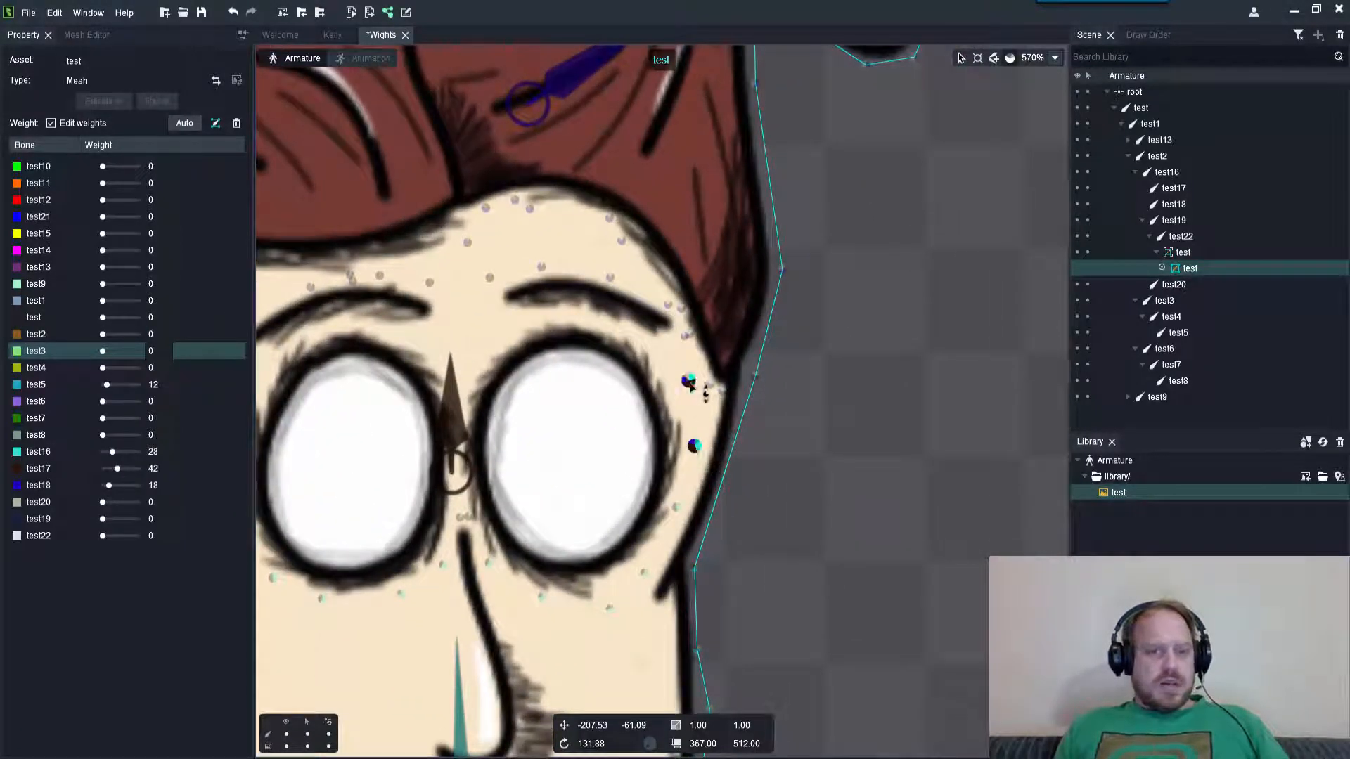
{"action": "scroll", "coordinate": [724, 422], "scroll_direction": "down", "scroll_amount": 3}
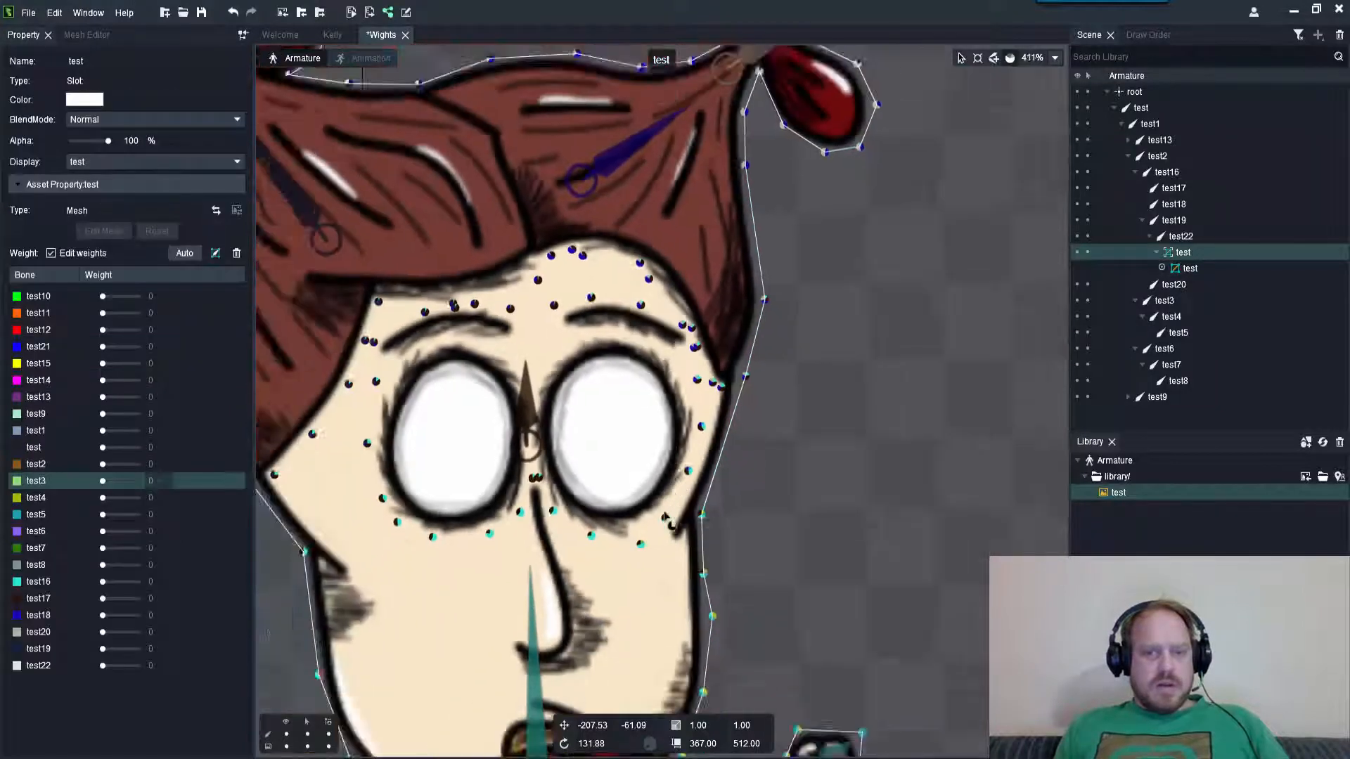
{"action": "scroll", "coordinate": [675, 506], "scroll_direction": "up", "scroll_amount": 3}
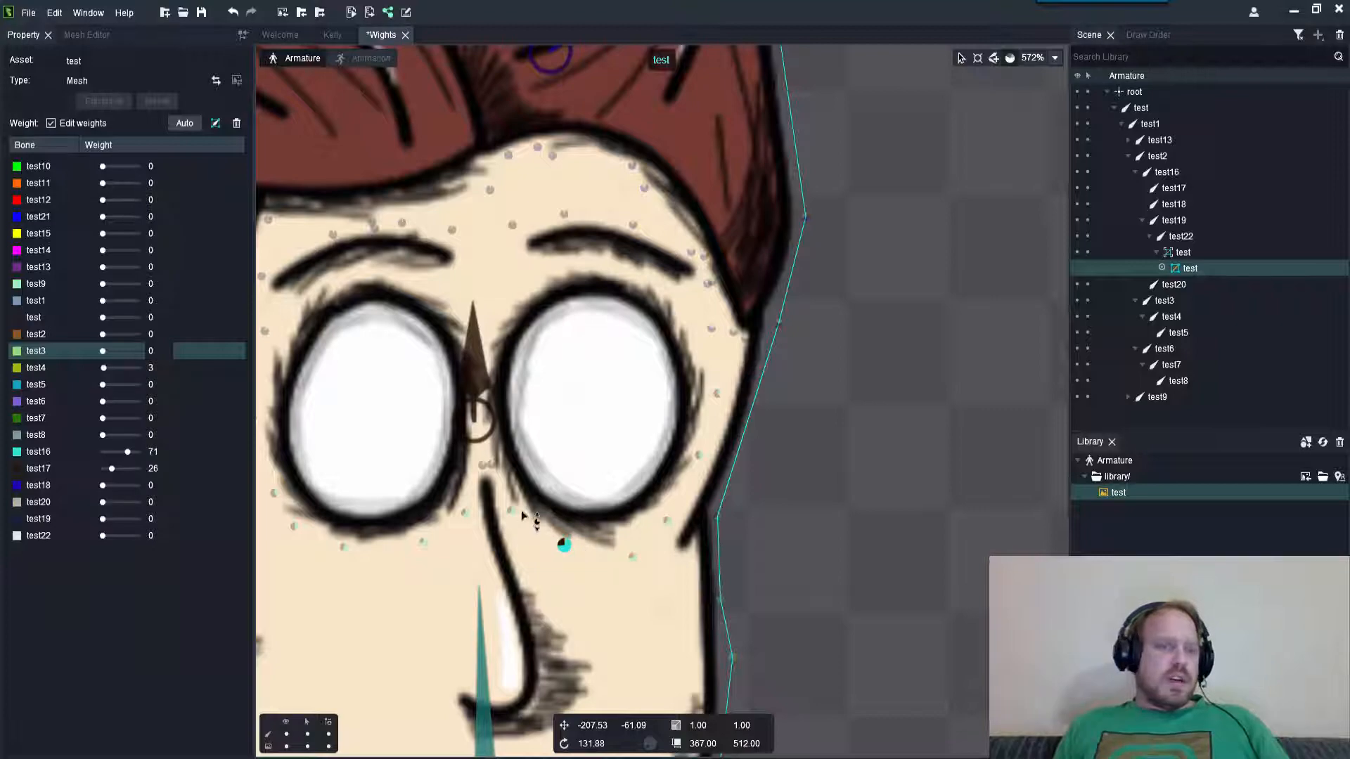
{"action": "scroll", "coordinate": [514, 512], "scroll_direction": "down", "scroll_amount": 8}
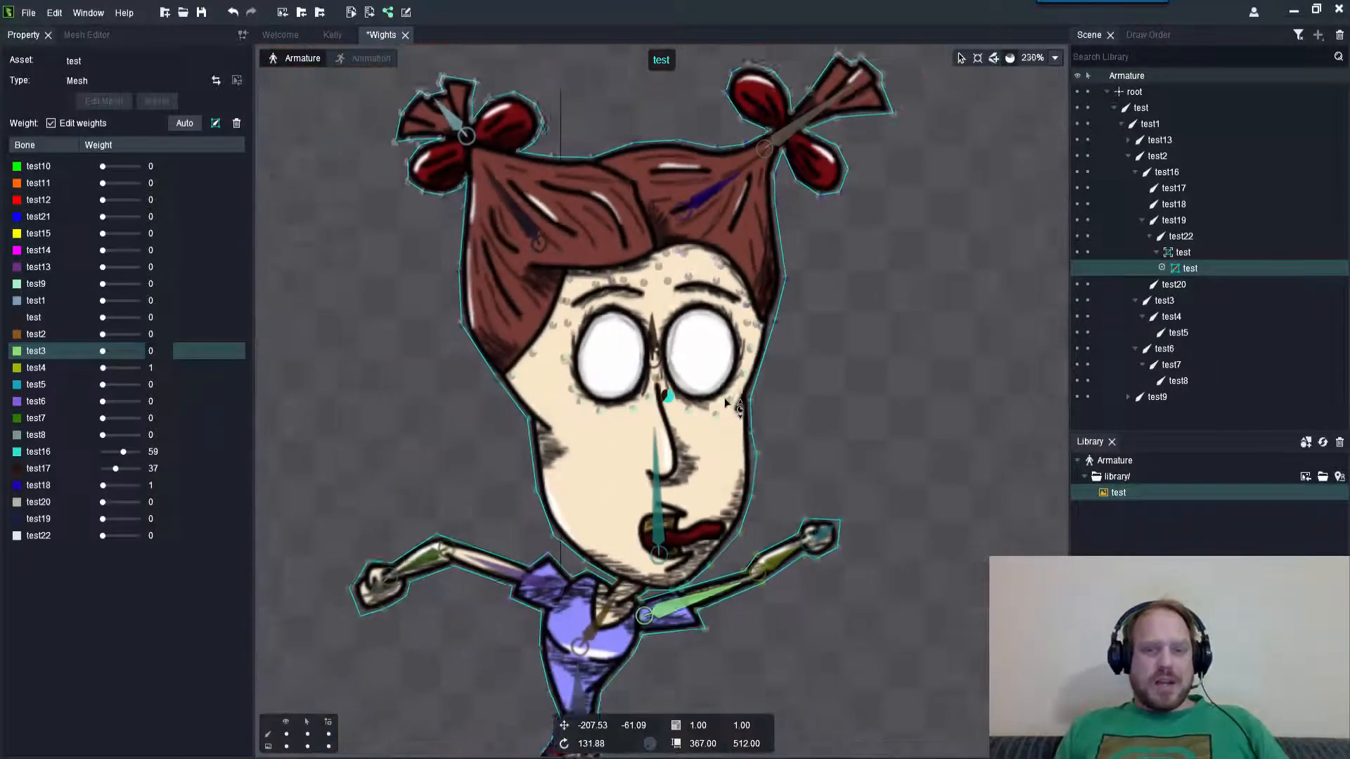
- Inspect the bone weights of the torso-side, inner chest and neck-corner vertices near the test3 shoulder
{"action": "scroll", "coordinate": [736, 543], "scroll_direction": "up", "scroll_amount": 8}
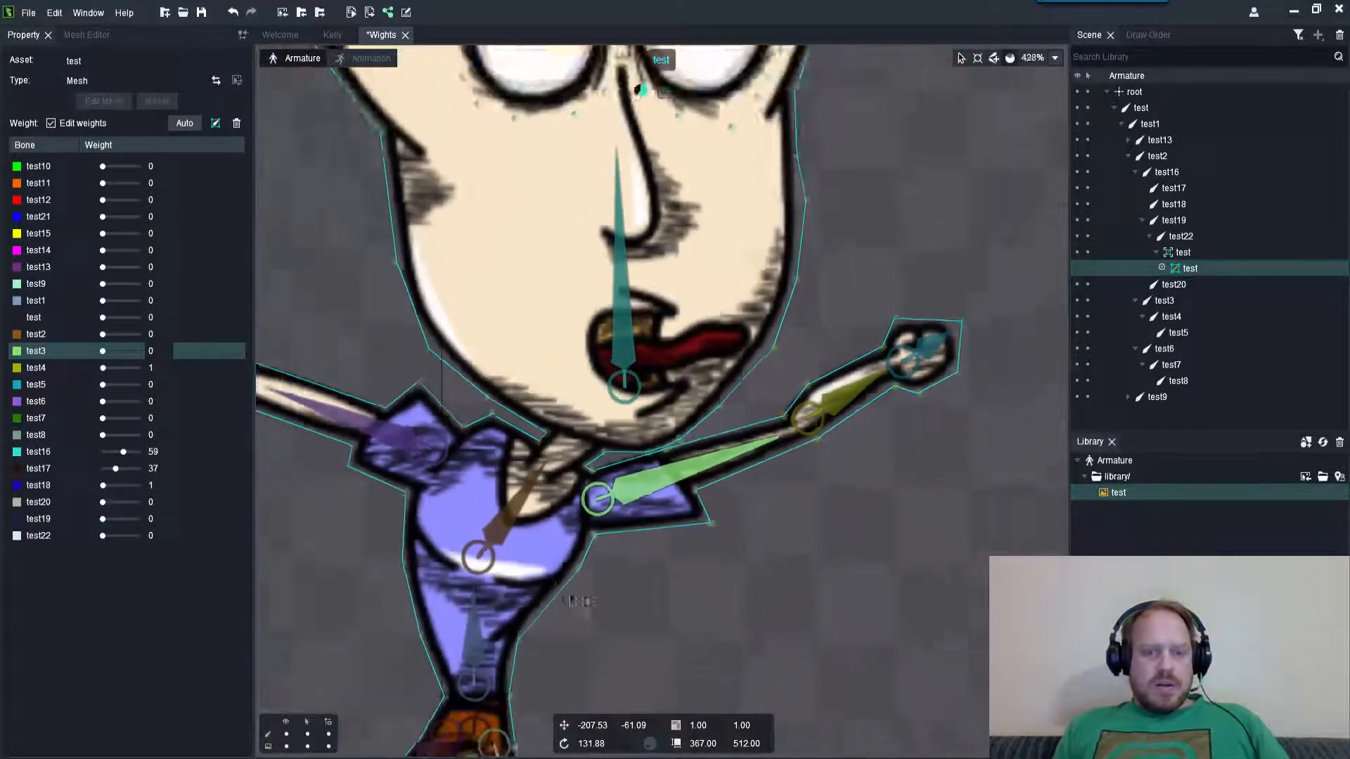
{"action": "scroll", "coordinate": [581, 542], "scroll_direction": "up", "scroll_amount": 1}
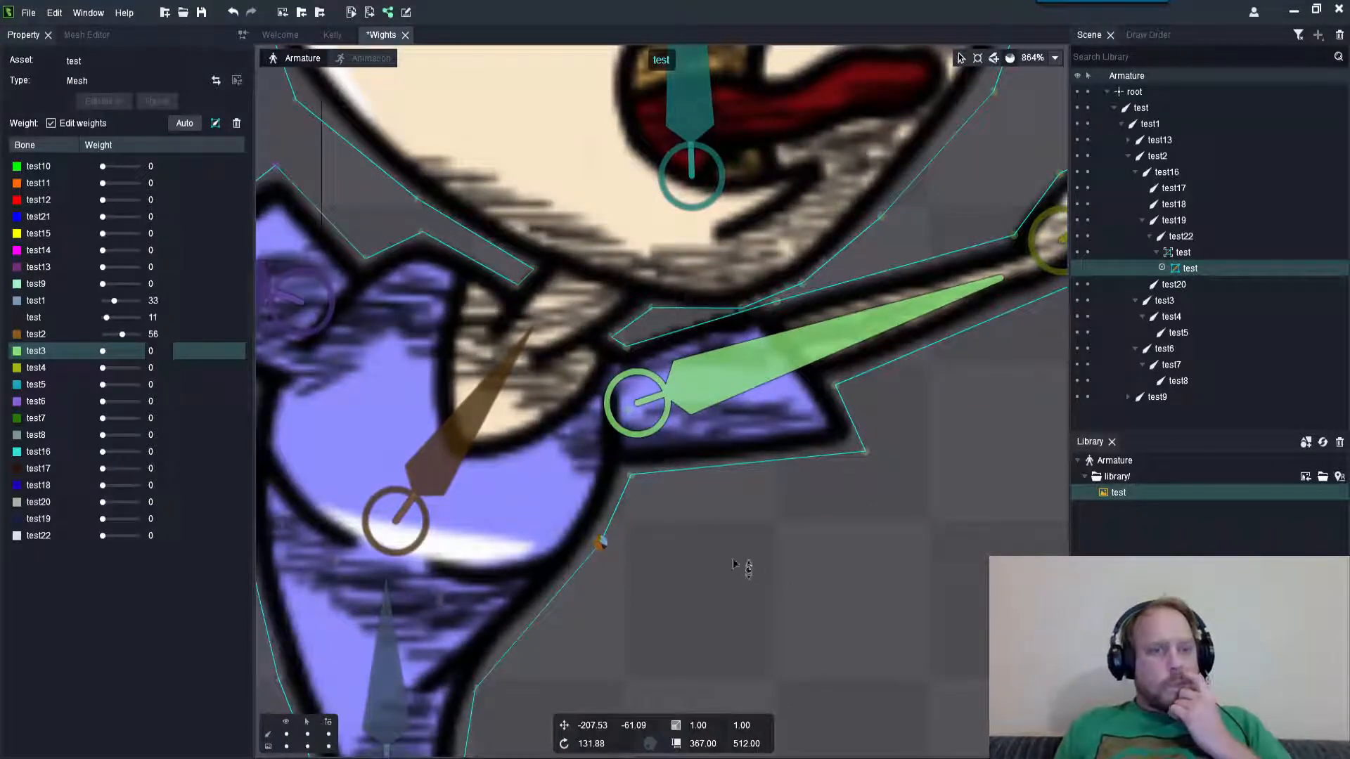
{"action": "scroll", "coordinate": [695, 560], "scroll_direction": "down", "scroll_amount": 6}
{"action": "scroll", "coordinate": [647, 588], "scroll_direction": "up", "scroll_amount": 9}
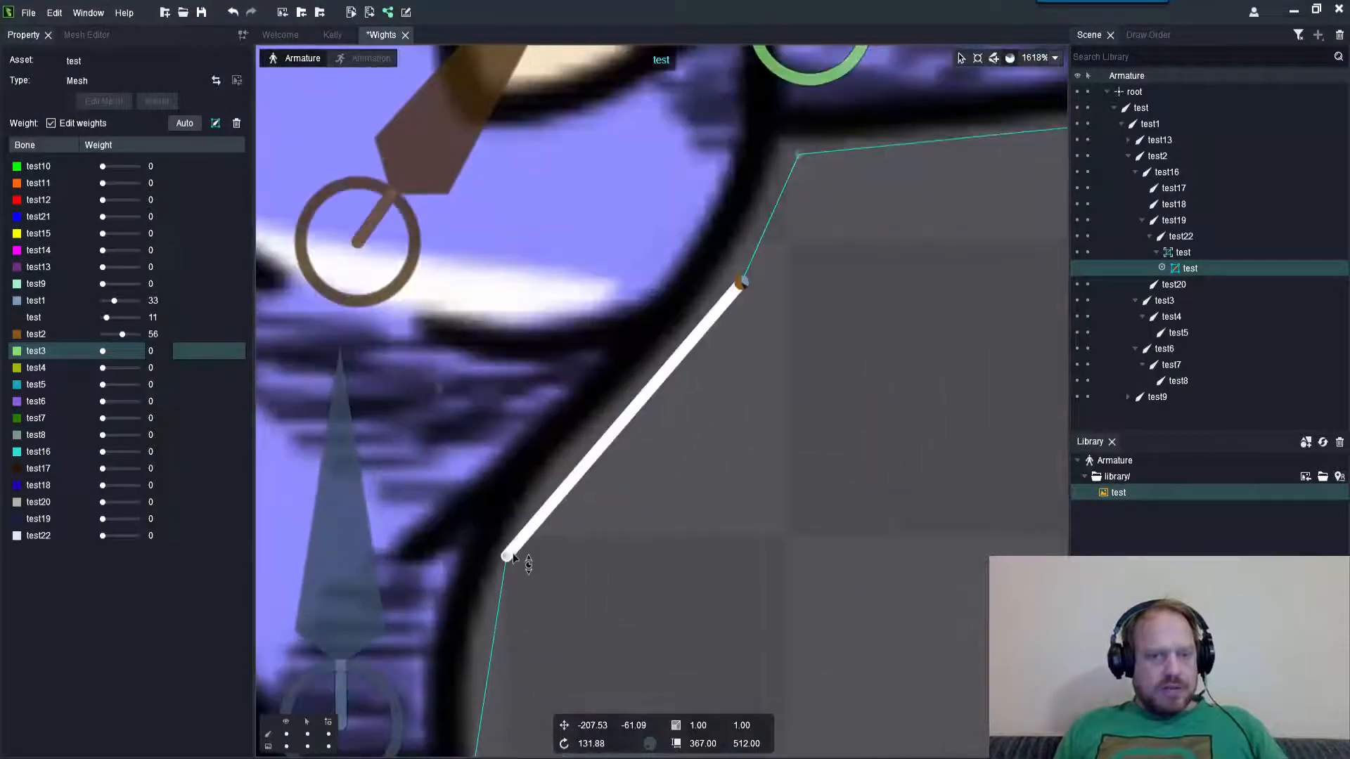
{"action": "left_click", "coordinate": [511, 559]}
{"action": "left_click", "coordinate": [509, 556]}
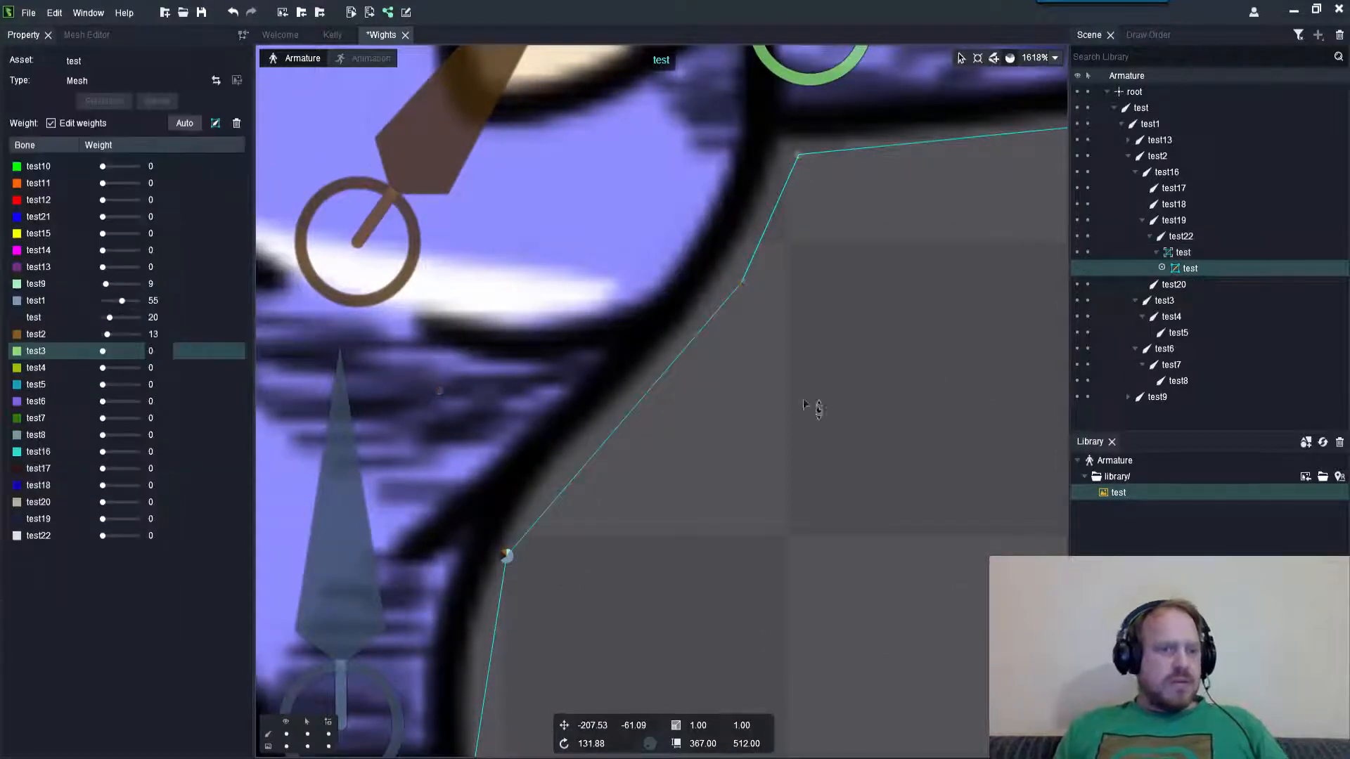
{"action": "left_click", "coordinate": [439, 390]}
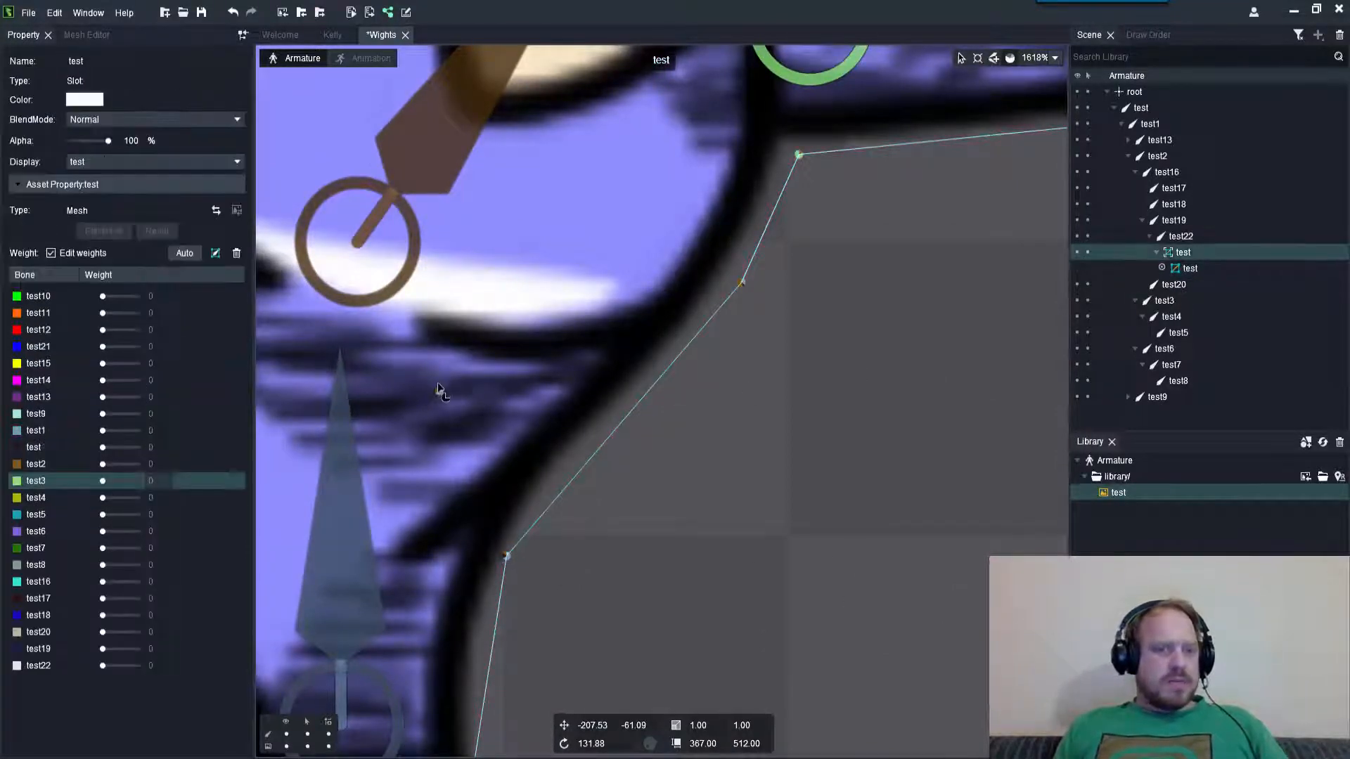
{"action": "left_click", "coordinate": [440, 390]}
{"action": "scroll", "coordinate": [844, 568], "scroll_direction": "down", "scroll_amount": 5}
{"action": "scroll", "coordinate": [947, 438], "scroll_direction": "up", "scroll_amount": 4}
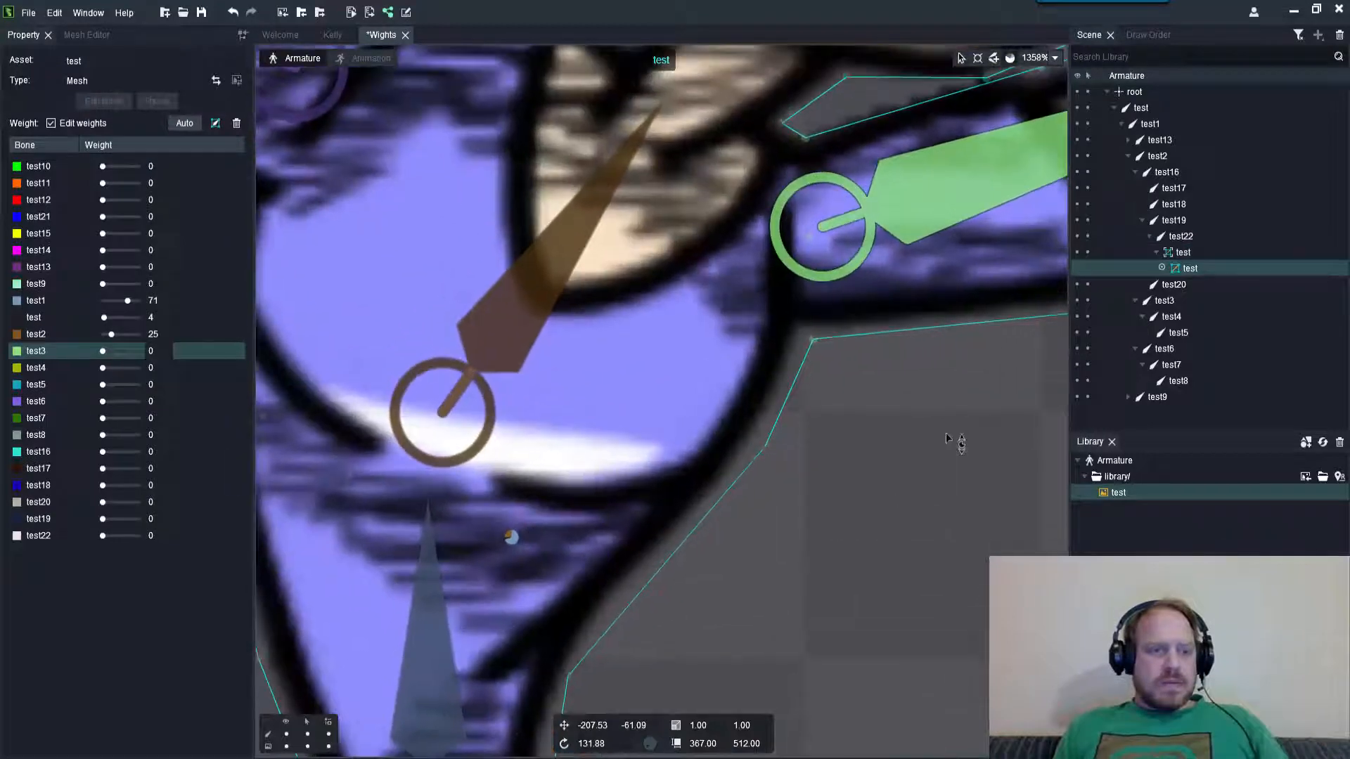
{"action": "scroll", "coordinate": [904, 534], "scroll_direction": "down", "scroll_amount": 5}
{"action": "scroll", "coordinate": [814, 273], "scroll_direction": "up", "scroll_amount": 4}
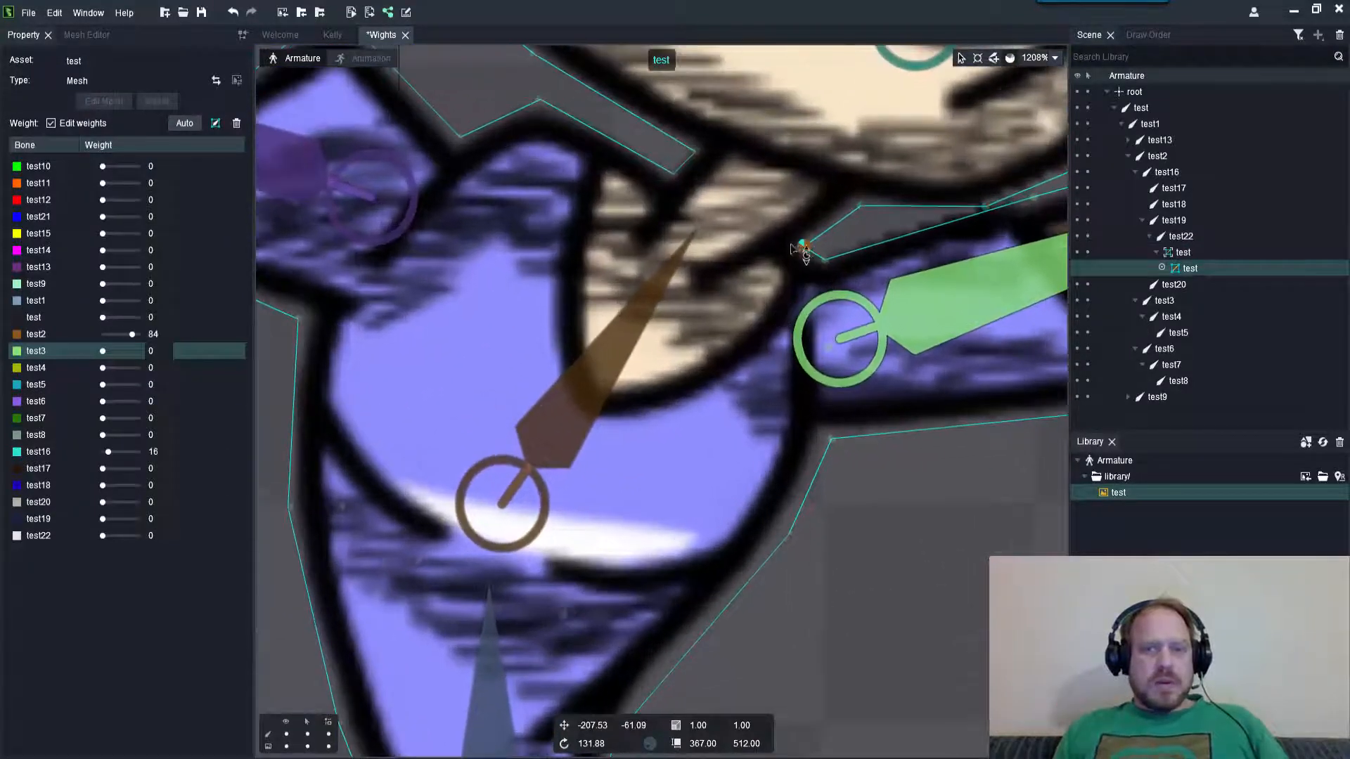
- Set the test3 weight to 0 for the vertex where the jaw meets the neck on the test6 arm's side
{"action": "left_click", "coordinate": [673, 174]}
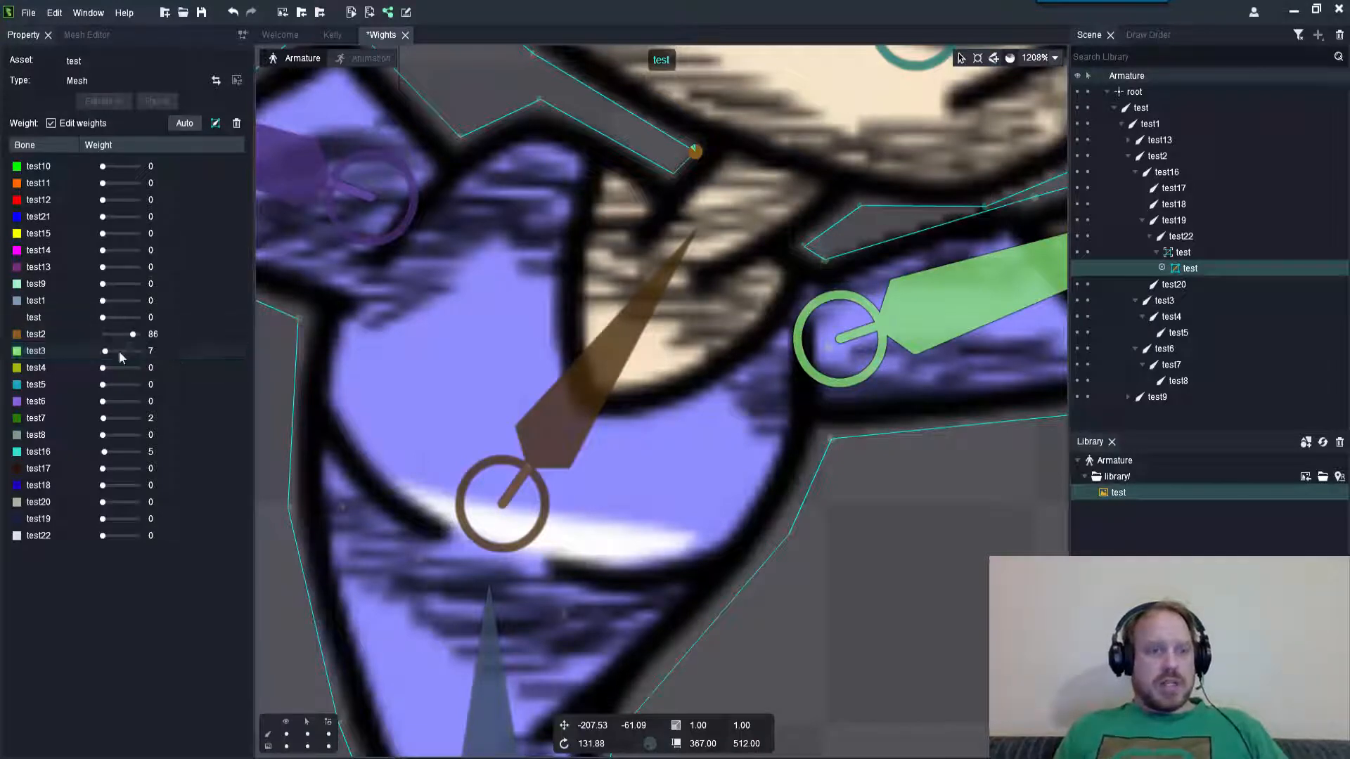
{"action": "left_click_drag", "start_coordinate": [106, 350], "coordinate": [88, 351]}
{"action": "scroll", "coordinate": [626, 281], "scroll_direction": "down", "scroll_amount": 3}
{"action": "scroll", "coordinate": [617, 204], "scroll_direction": "up", "scroll_amount": 5}
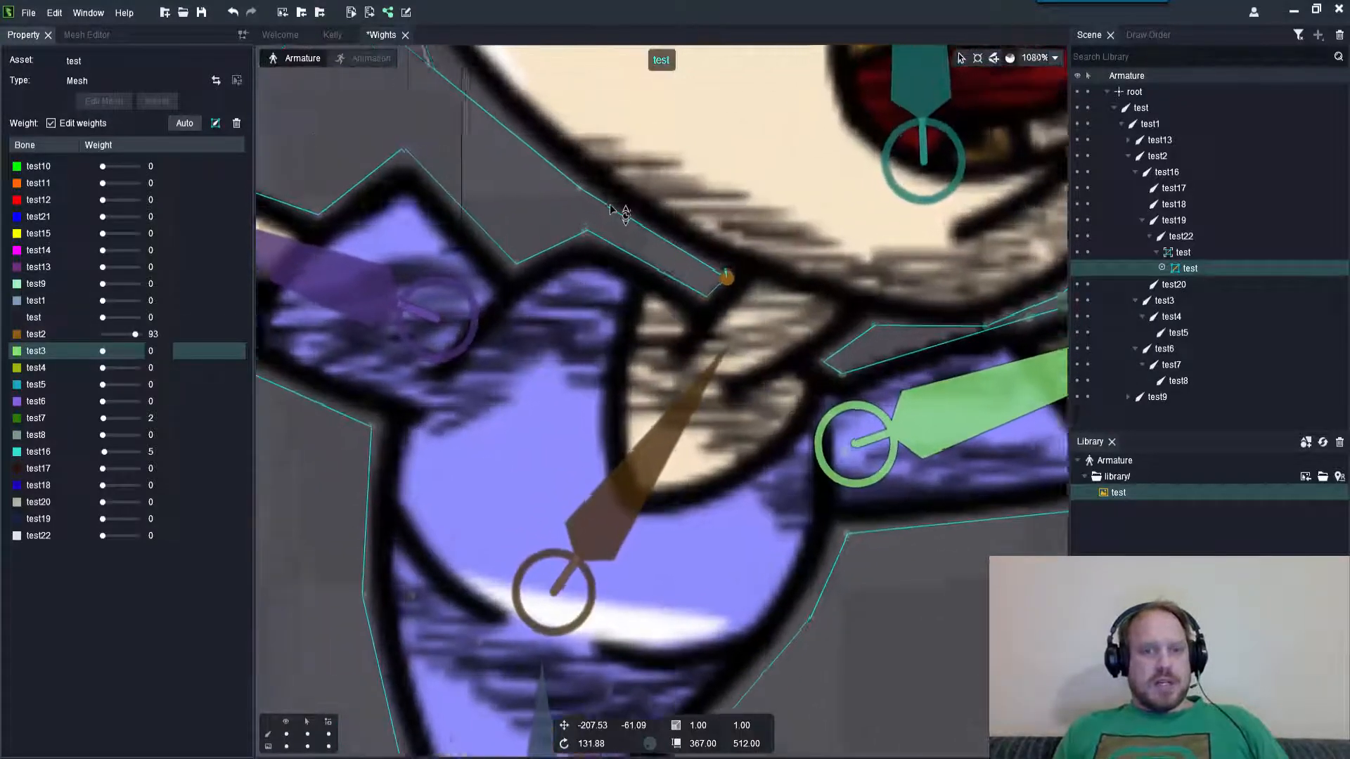
- Check the bone weights of the lower jaw vertex and the shirt shoulder vertex on the test6 arm's side
{"action": "left_click", "coordinate": [570, 192]}
{"action": "left_click", "coordinate": [455, 214]}
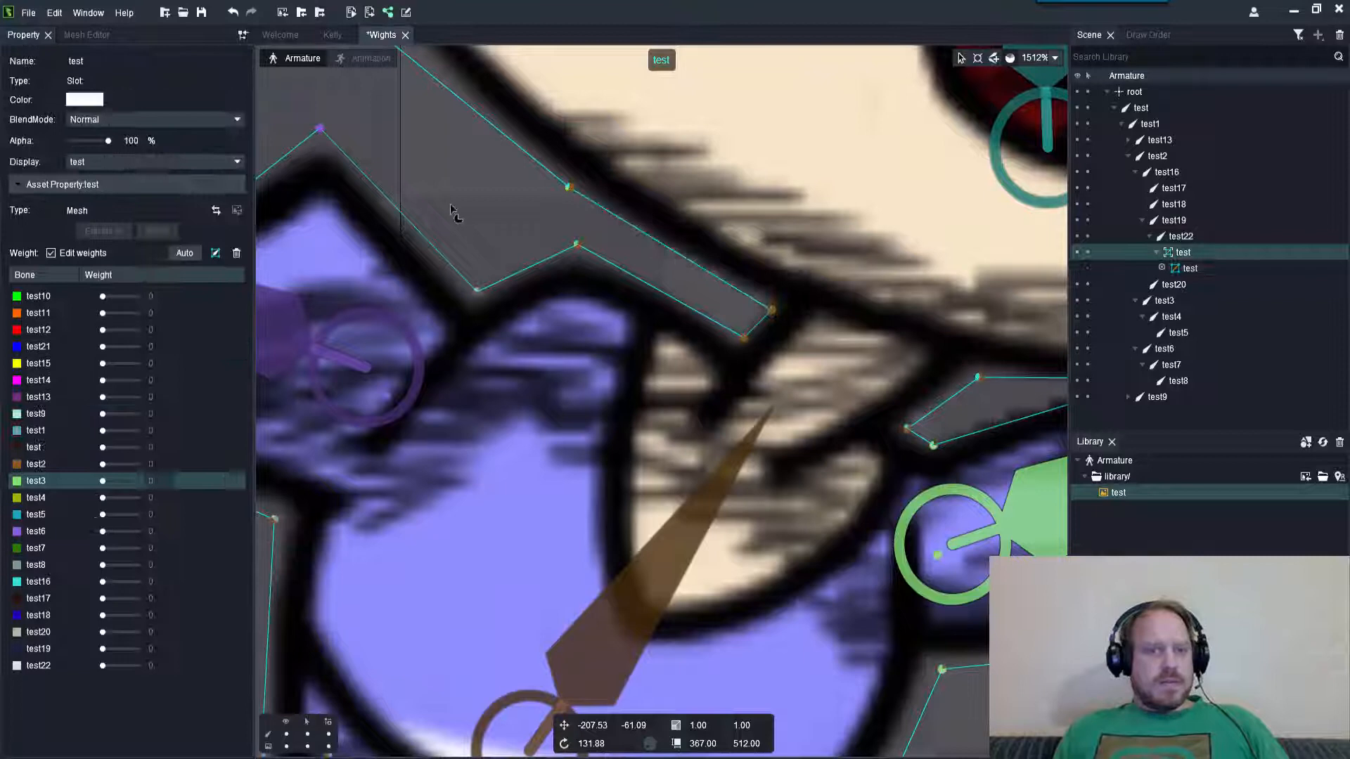
{"action": "left_click", "coordinate": [569, 188]}
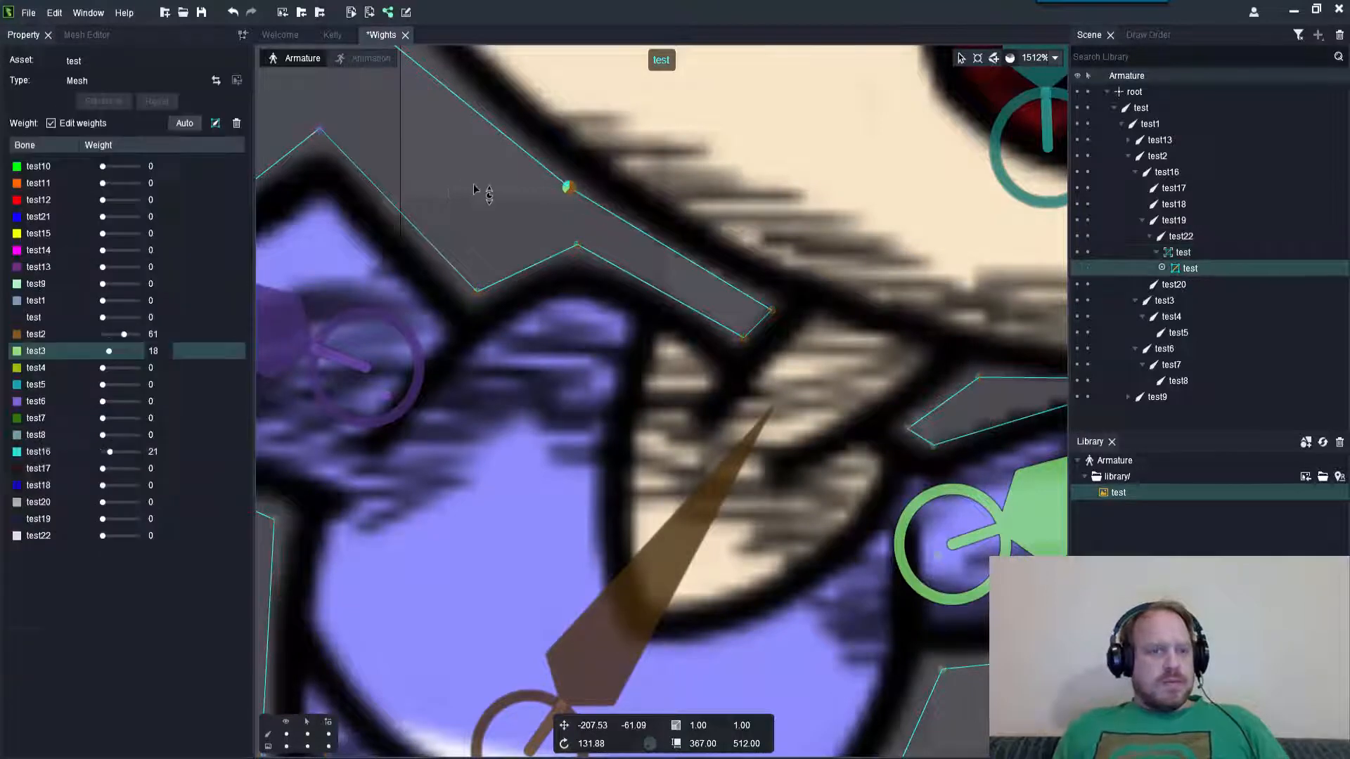
{"action": "left_click", "coordinate": [581, 251]}
{"action": "left_click", "coordinate": [576, 244]}
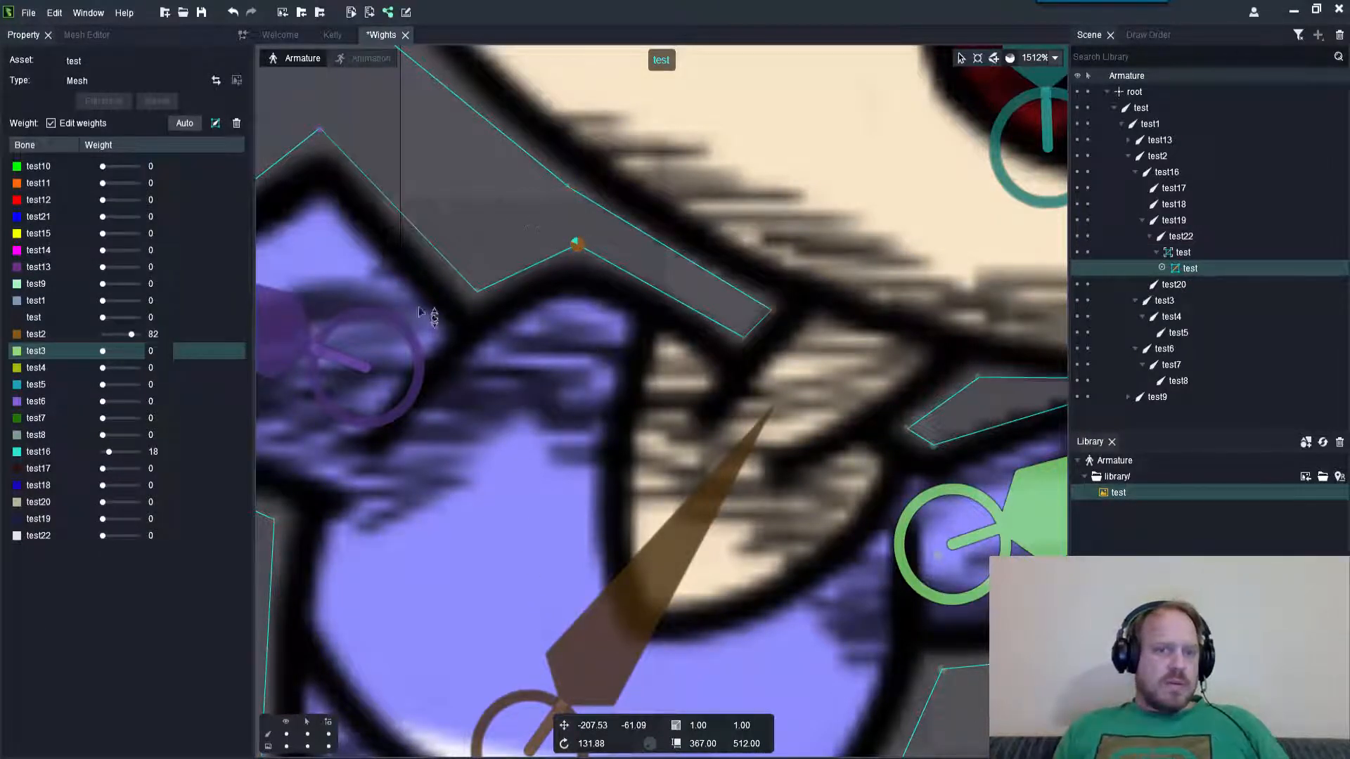
- Inspect the bone weights of the shirt notch vertex, the torso-side vertices and the inner chest vertex for test3 influence
{"action": "left_click", "coordinate": [476, 289]}
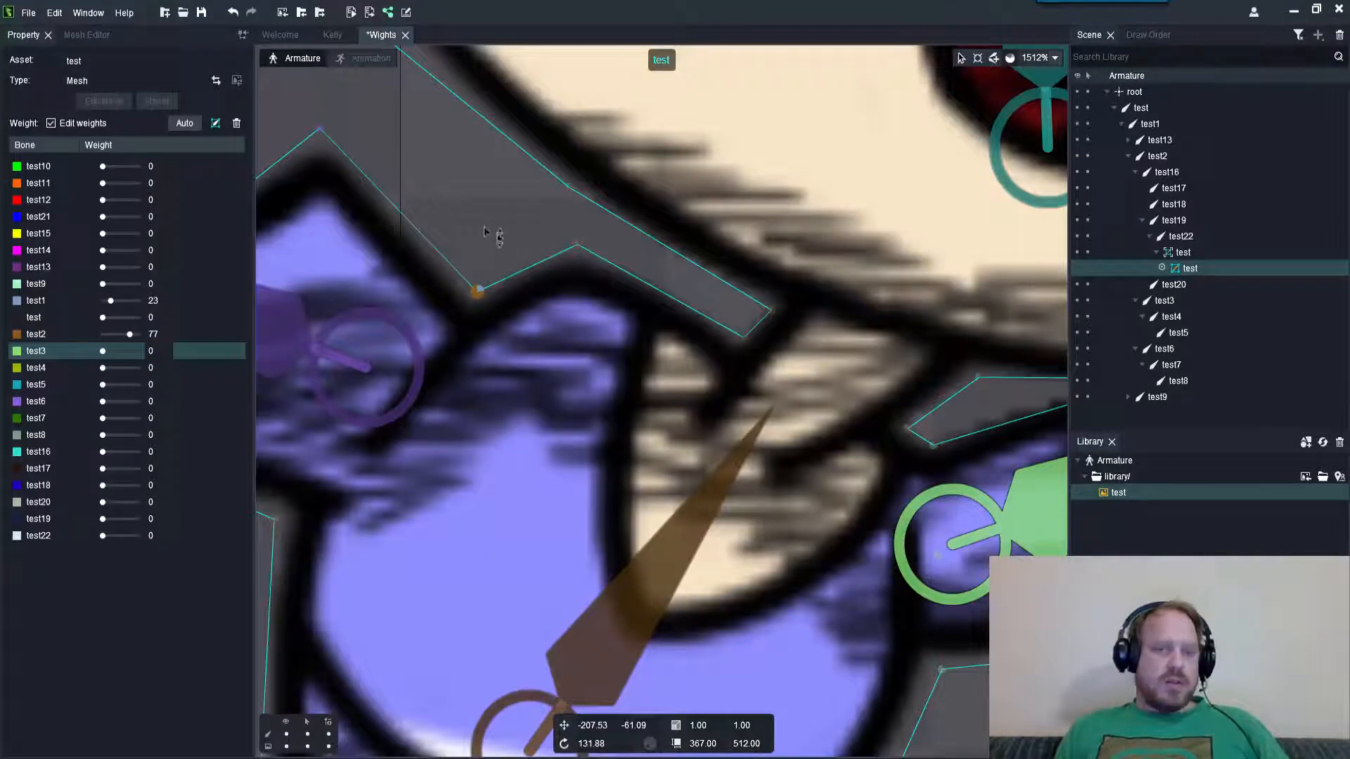
{"action": "scroll", "coordinate": [560, 298], "scroll_direction": "down", "scroll_amount": 2}
{"action": "scroll", "coordinate": [451, 246], "scroll_direction": "up", "scroll_amount": 3}
{"action": "scroll", "coordinate": [458, 189], "scroll_direction": "down", "scroll_amount": 4}
{"action": "scroll", "coordinate": [454, 457], "scroll_direction": "up", "scroll_amount": 2}
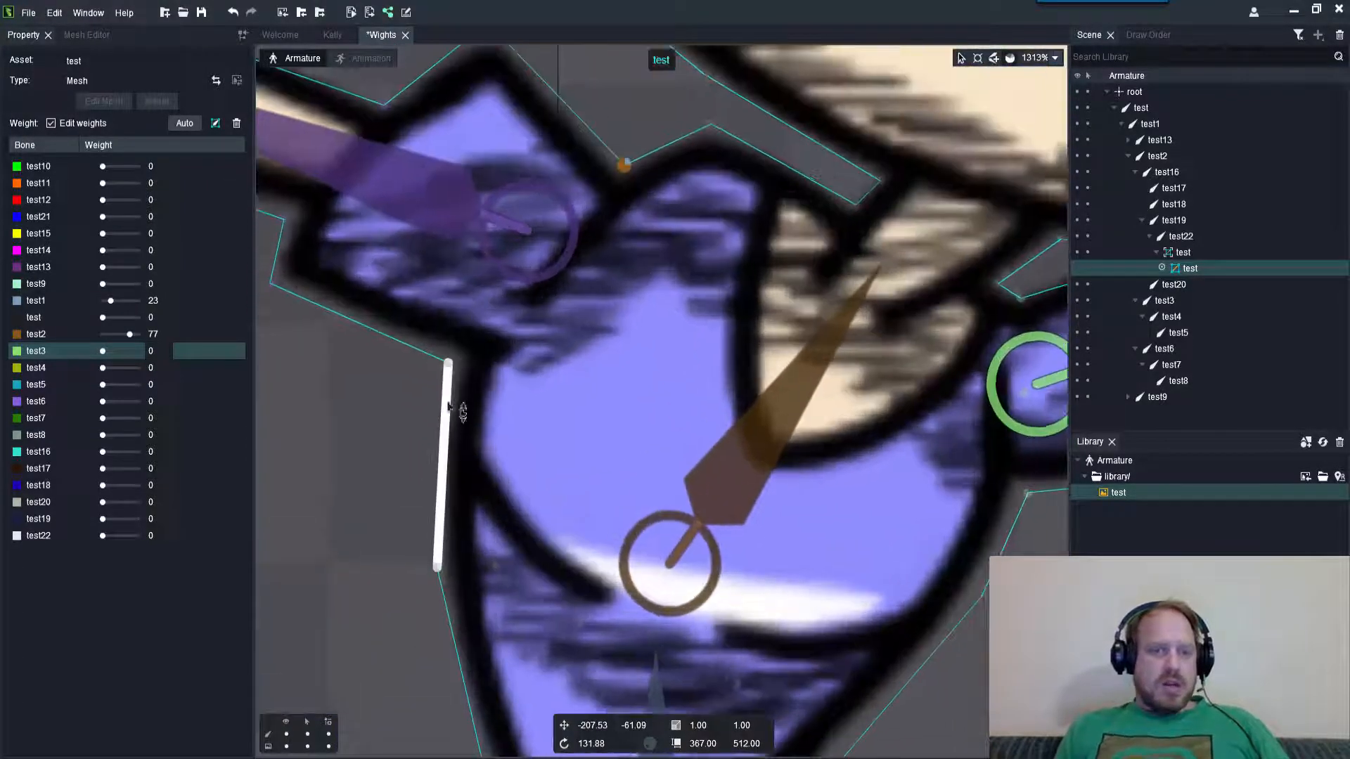
{"action": "left_click_drag", "start_coordinate": [405, 616], "coordinate": [406, 627]}
{"action": "scroll", "coordinate": [471, 449], "scroll_direction": "down", "scroll_amount": 8}
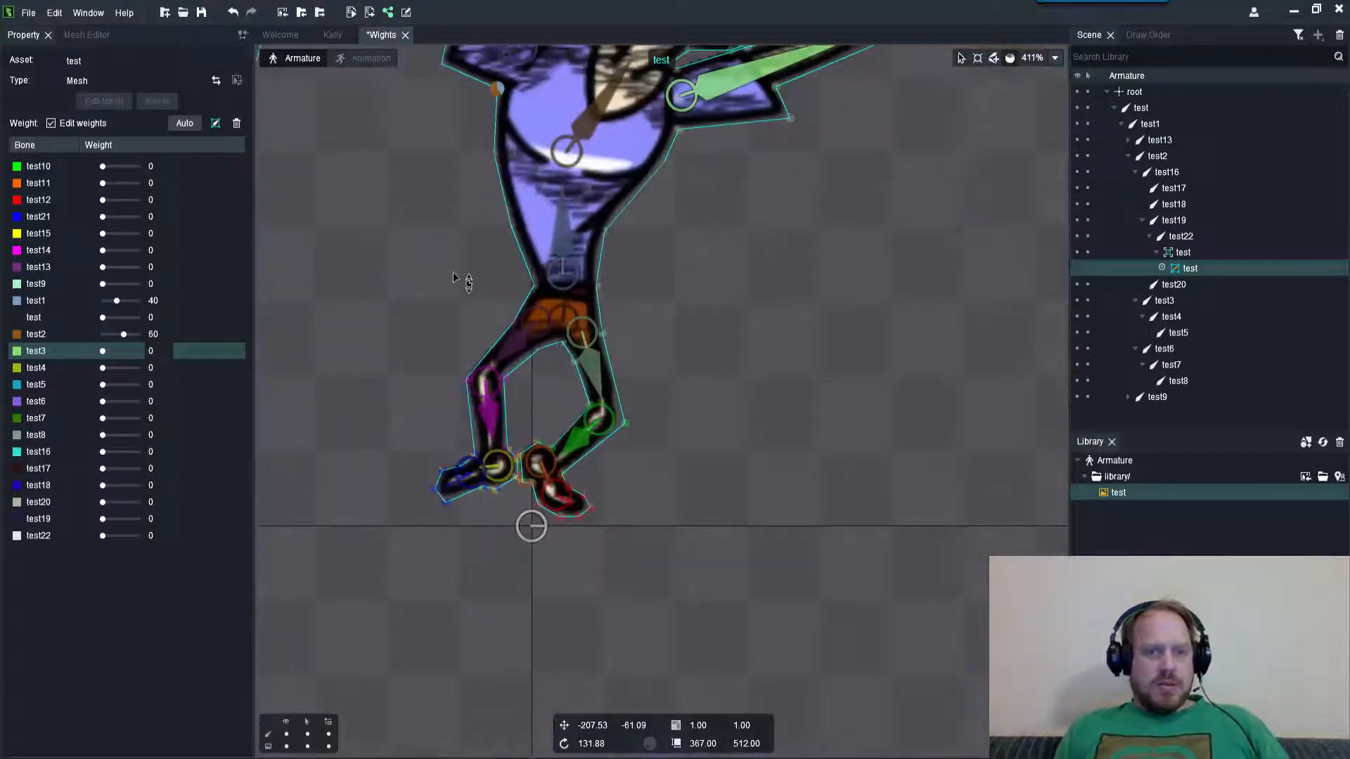
{"action": "scroll", "coordinate": [492, 323], "scroll_direction": "up", "scroll_amount": 3}
{"action": "scroll", "coordinate": [489, 229], "scroll_direction": "up", "scroll_amount": 3}
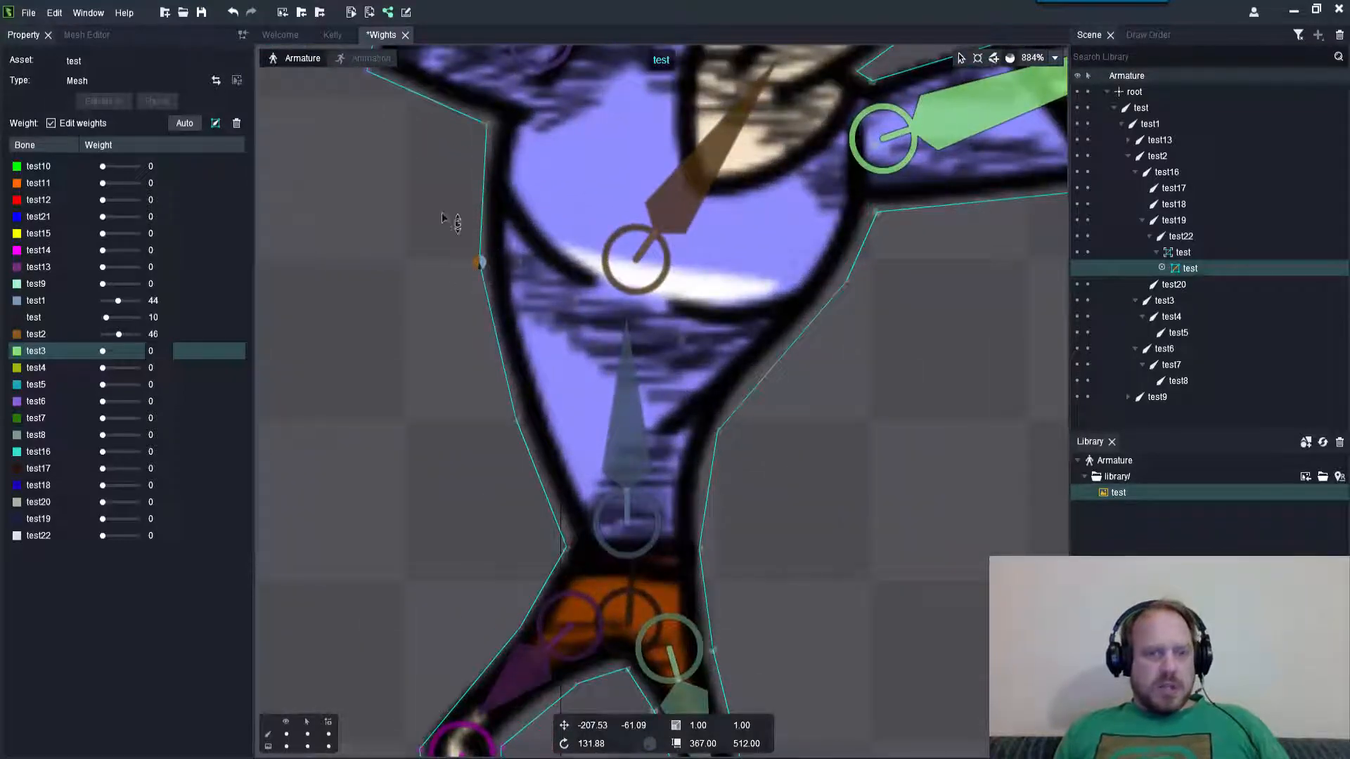
{"action": "scroll", "coordinate": [506, 265], "scroll_direction": "up", "scroll_amount": 2}
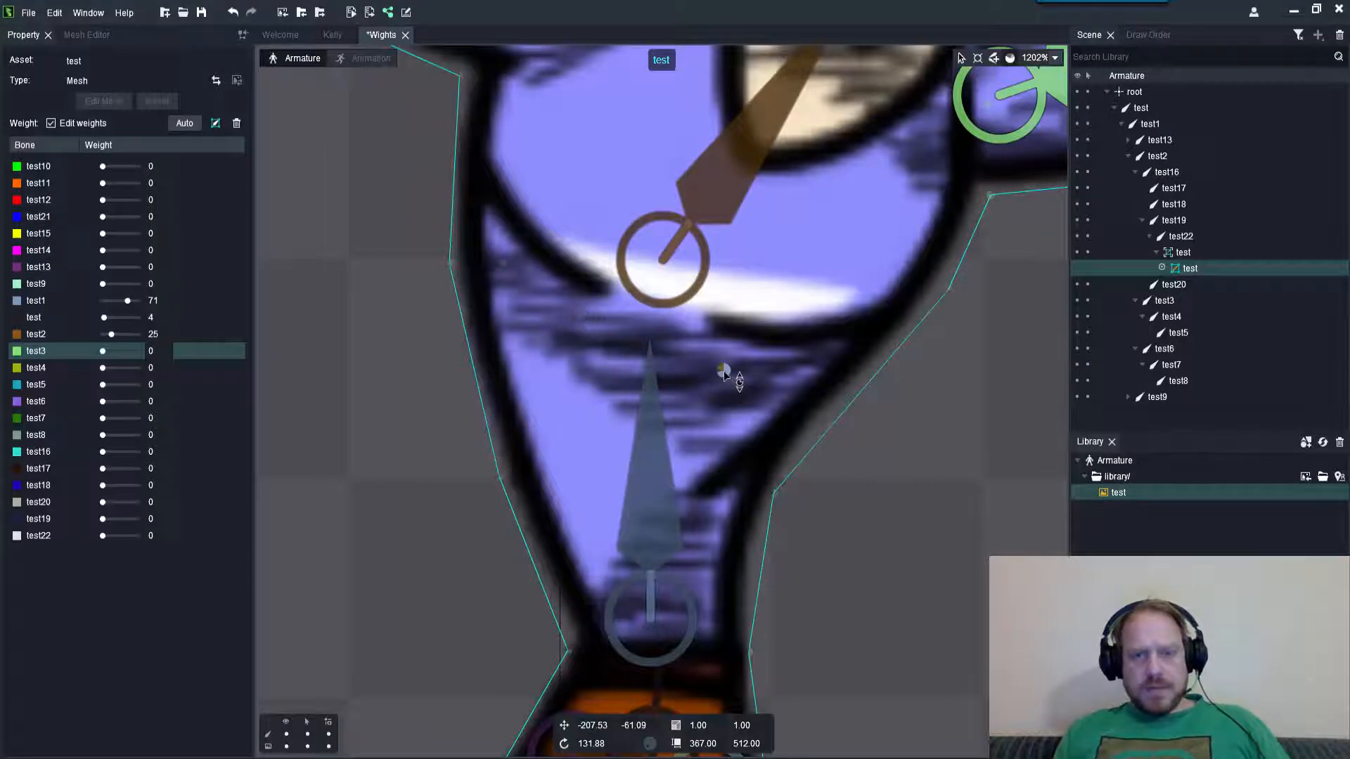
{"action": "scroll", "coordinate": [724, 372], "scroll_direction": "down", "scroll_amount": 3}
{"action": "scroll", "coordinate": [812, 408], "scroll_direction": "up", "scroll_amount": 3}
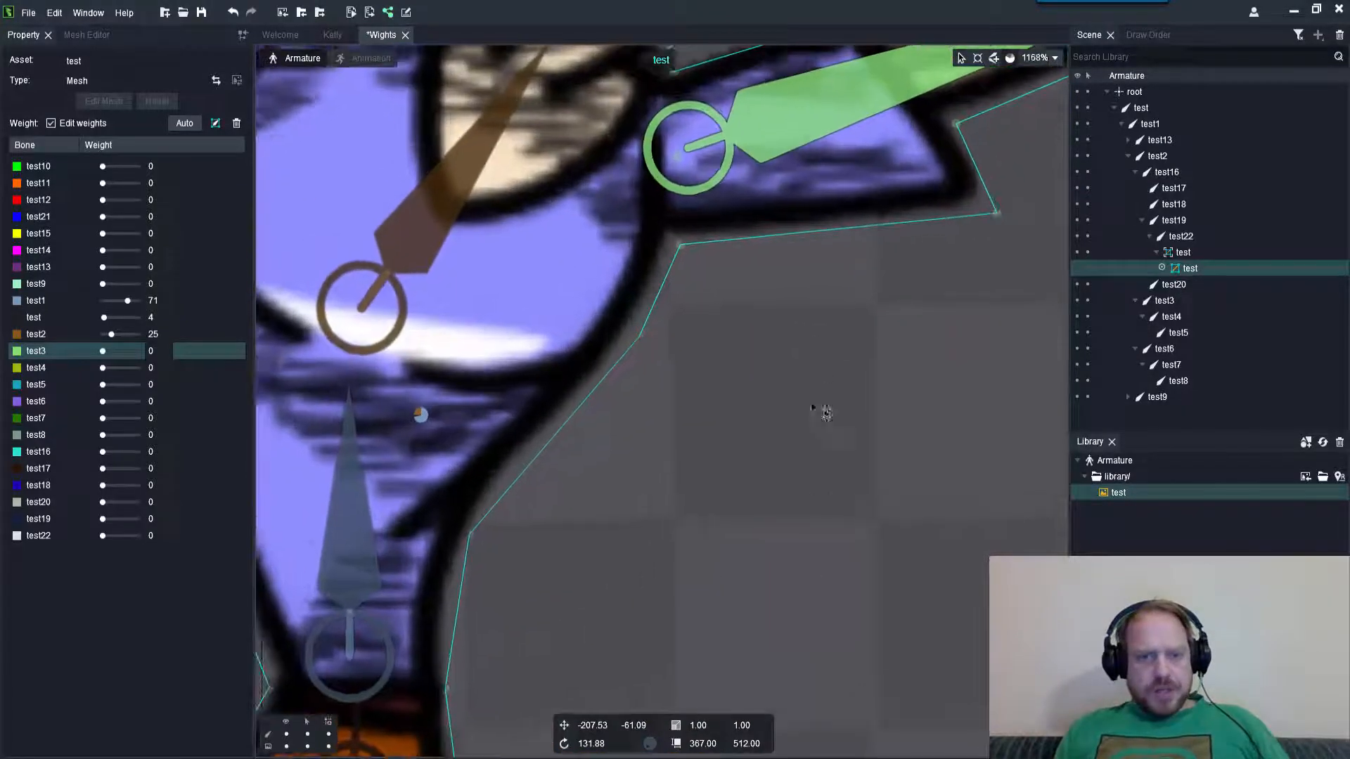
- Check the bone weights of the torso vertices below the test3 arm and at both sides of the waist
{"action": "left_click", "coordinate": [639, 338]}
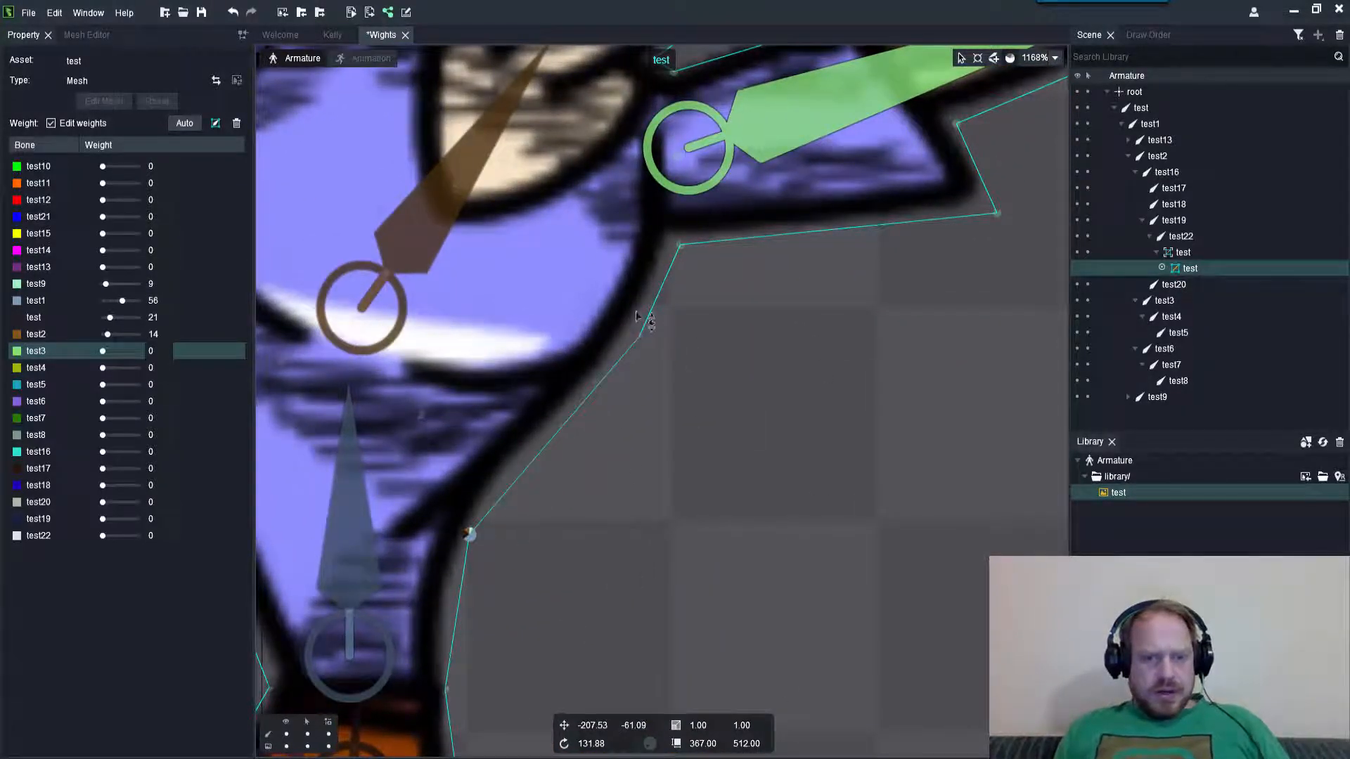
{"action": "scroll", "coordinate": [636, 317], "scroll_direction": "down", "scroll_amount": 3}
{"action": "scroll", "coordinate": [534, 492], "scroll_direction": "up", "scroll_amount": 3}
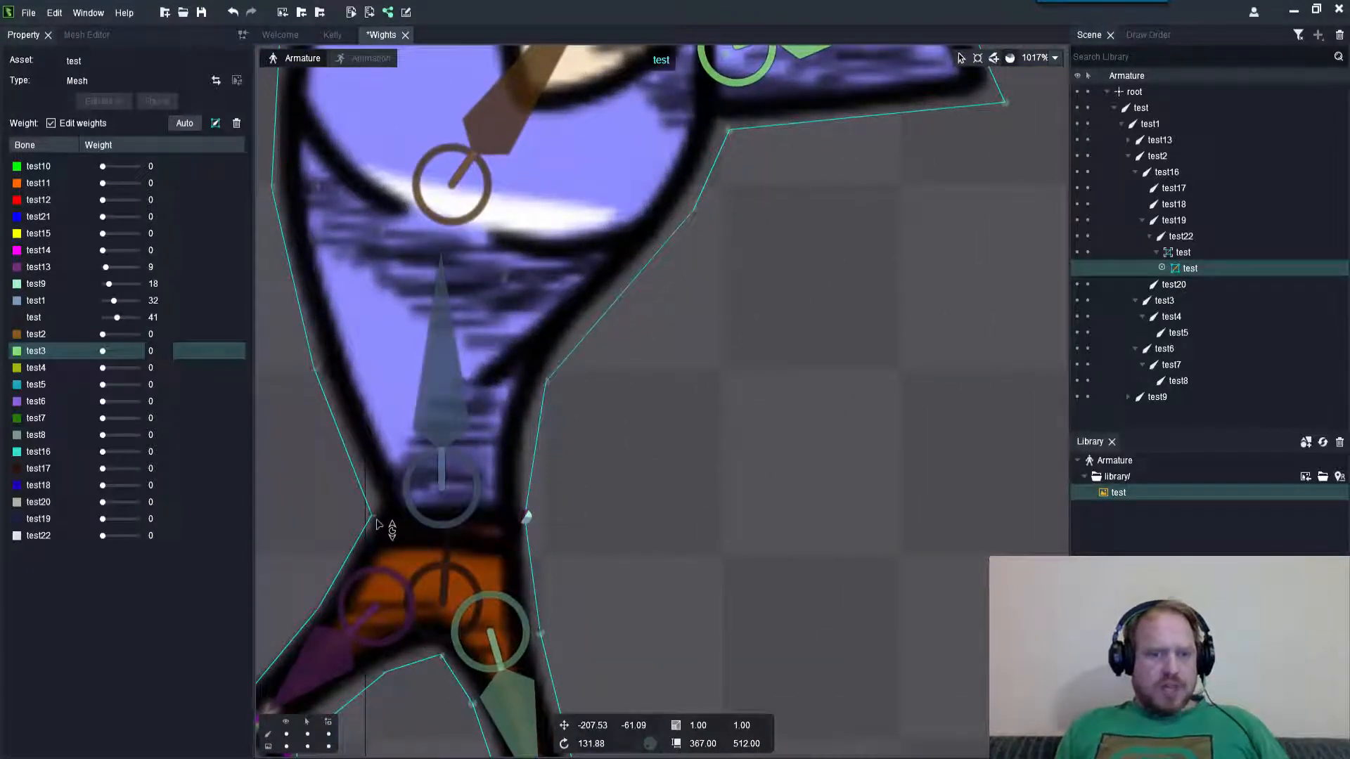
{"action": "scroll", "coordinate": [813, 458], "scroll_direction": "down", "scroll_amount": 3}
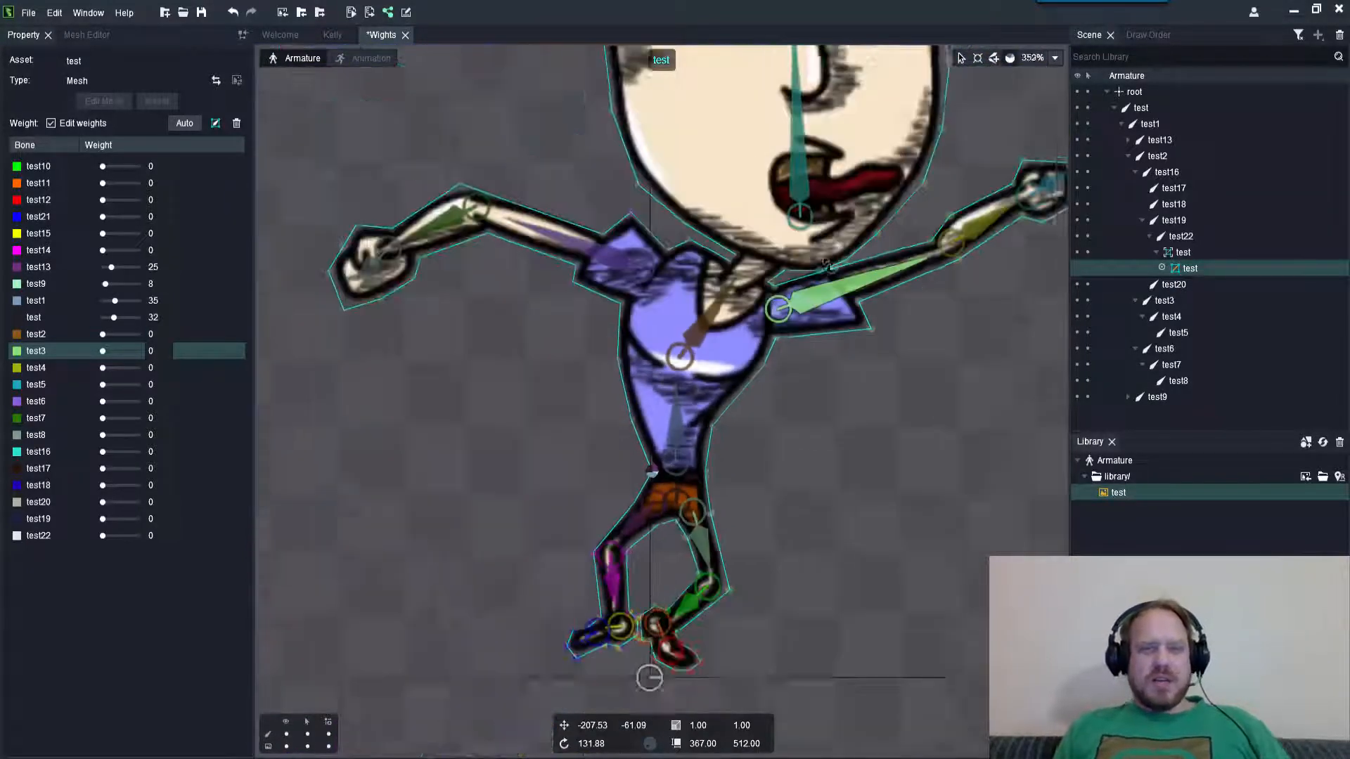
- Leave weight editing and select the test3 upper arm bone
{"action": "scroll", "coordinate": [893, 380], "scroll_direction": "up", "scroll_amount": 2}
{"action": "left_click", "coordinate": [976, 61]}
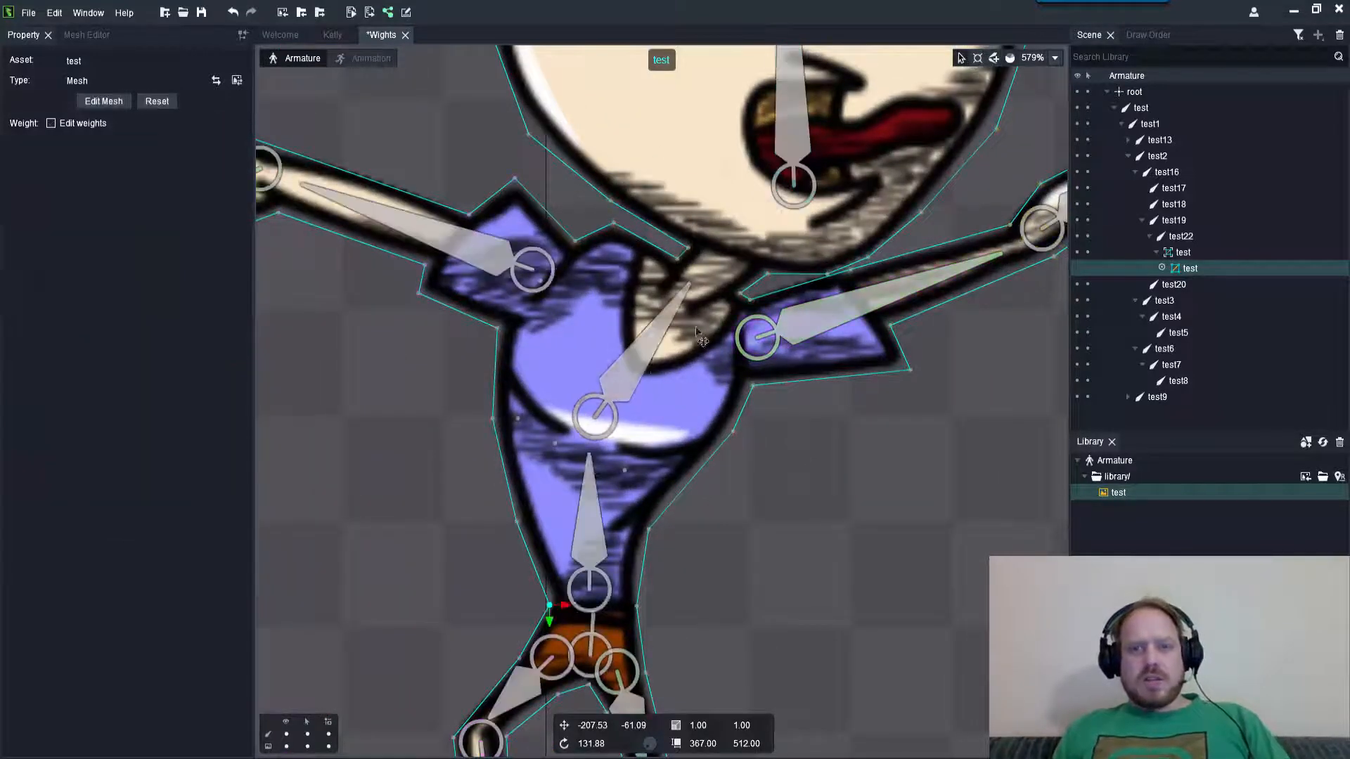
{"action": "scroll", "coordinate": [717, 362], "scroll_direction": "down", "scroll_amount": 3}
{"action": "scroll", "coordinate": [716, 362], "scroll_direction": "up", "scroll_amount": 2}
{"action": "left_click", "coordinate": [719, 362]}
{"action": "scroll", "coordinate": [717, 360], "scroll_direction": "down", "scroll_amount": 4}
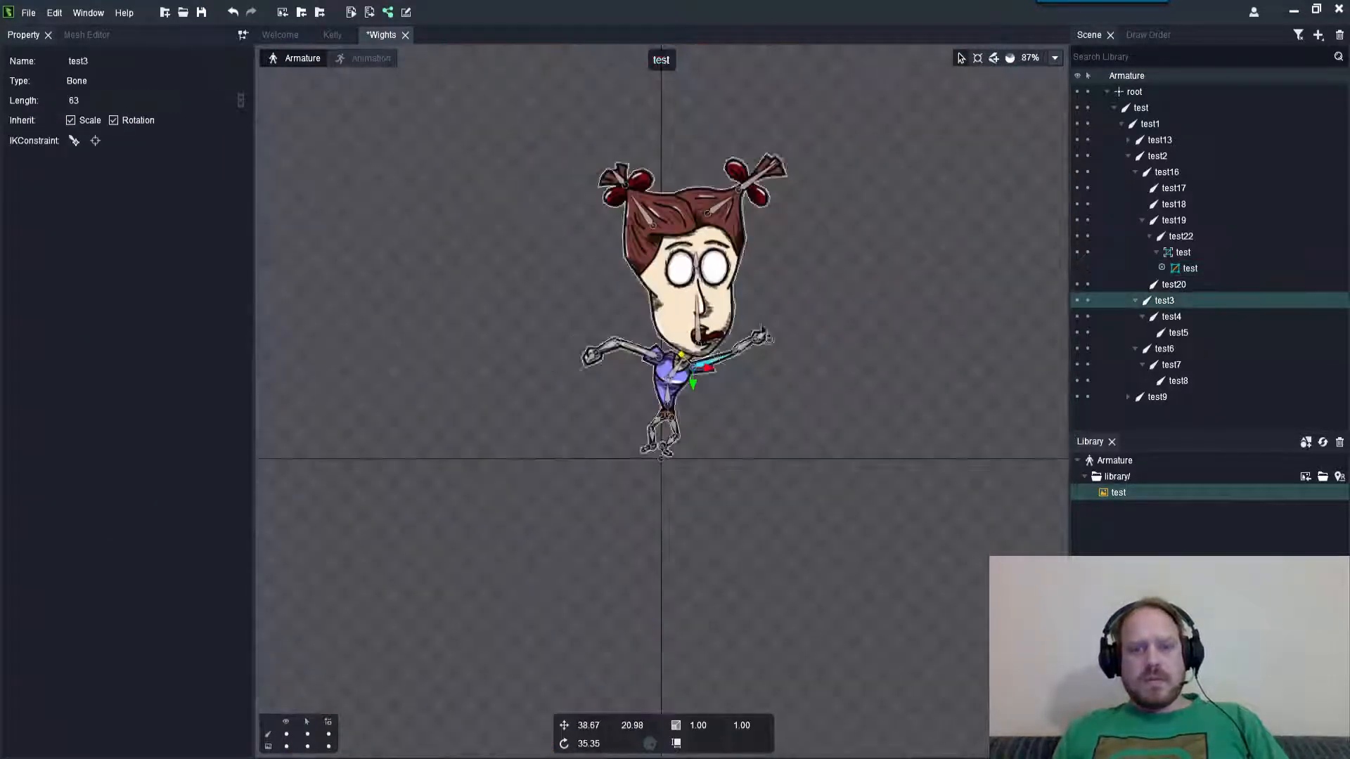
{"action": "scroll", "coordinate": [826, 338], "scroll_direction": "up", "scroll_amount": 1}
{"action": "left_click_drag", "start_coordinate": [842, 416], "coordinate": [682, 309]}
{"action": "scroll", "coordinate": [768, 392], "scroll_direction": "up", "scroll_amount": 2}
{"action": "scroll", "coordinate": [682, 309], "scroll_direction": "up", "scroll_amount": 4}
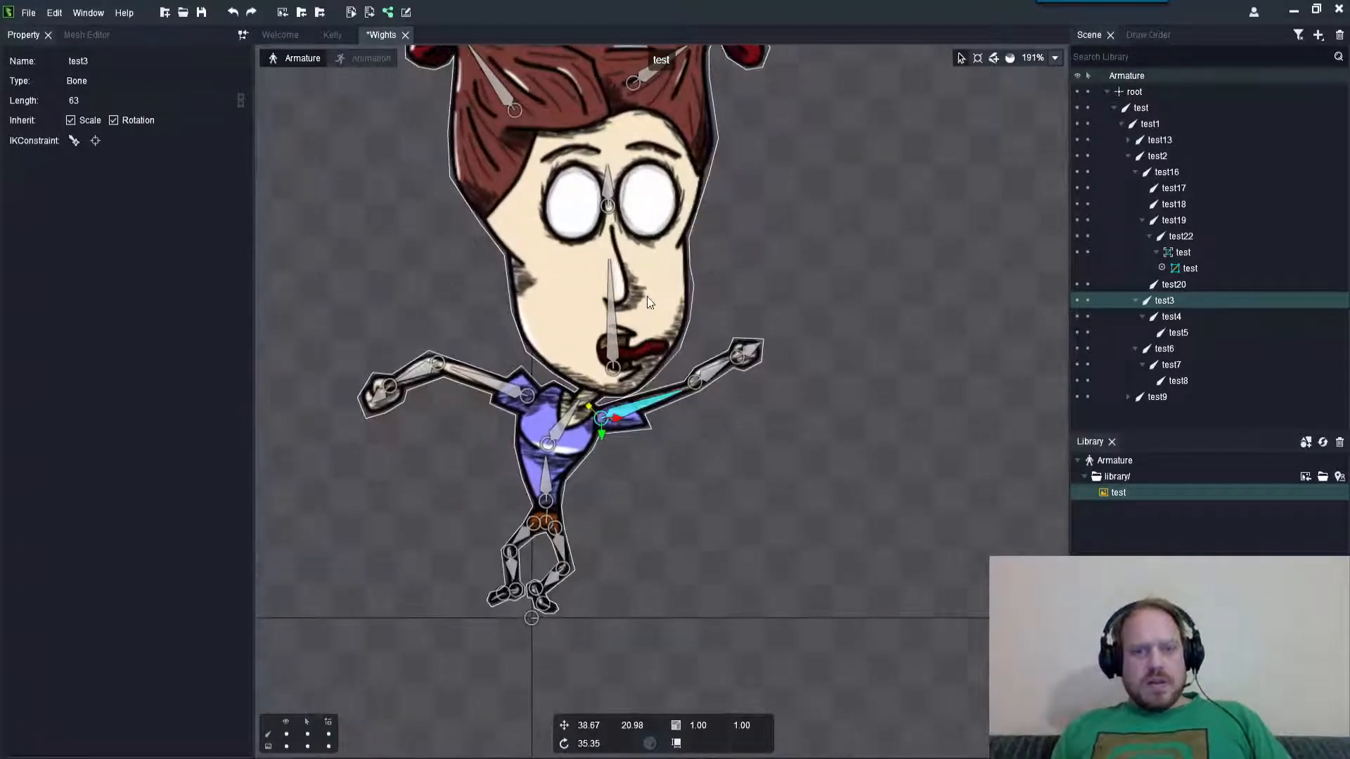
- Turn on weight editing for the character mesh and choose bone test3 with a cheek-edge vertex selected
{"action": "left_click", "coordinate": [717, 290]}
{"action": "left_click", "coordinate": [52, 253]}
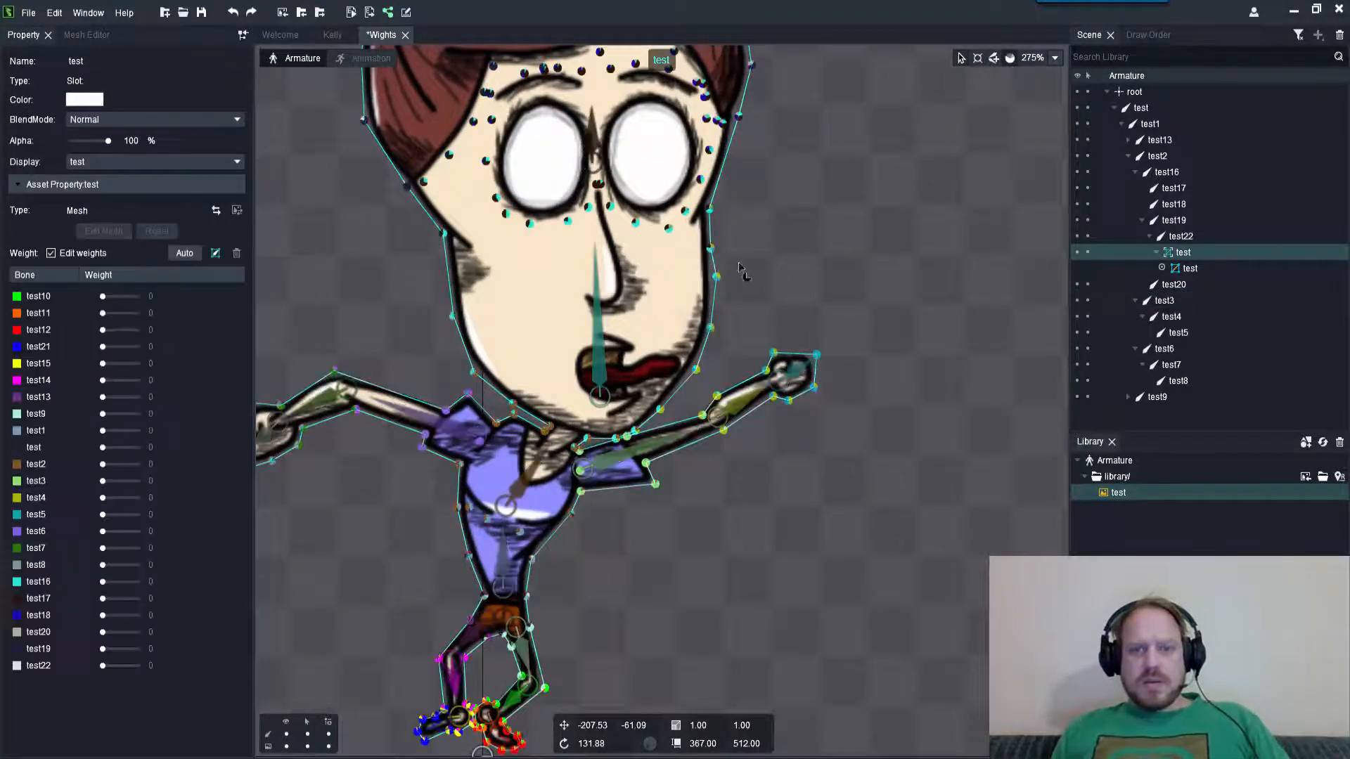
{"action": "scroll", "coordinate": [731, 275], "scroll_direction": "up", "scroll_amount": 4}
{"action": "left_click", "coordinate": [729, 276]}
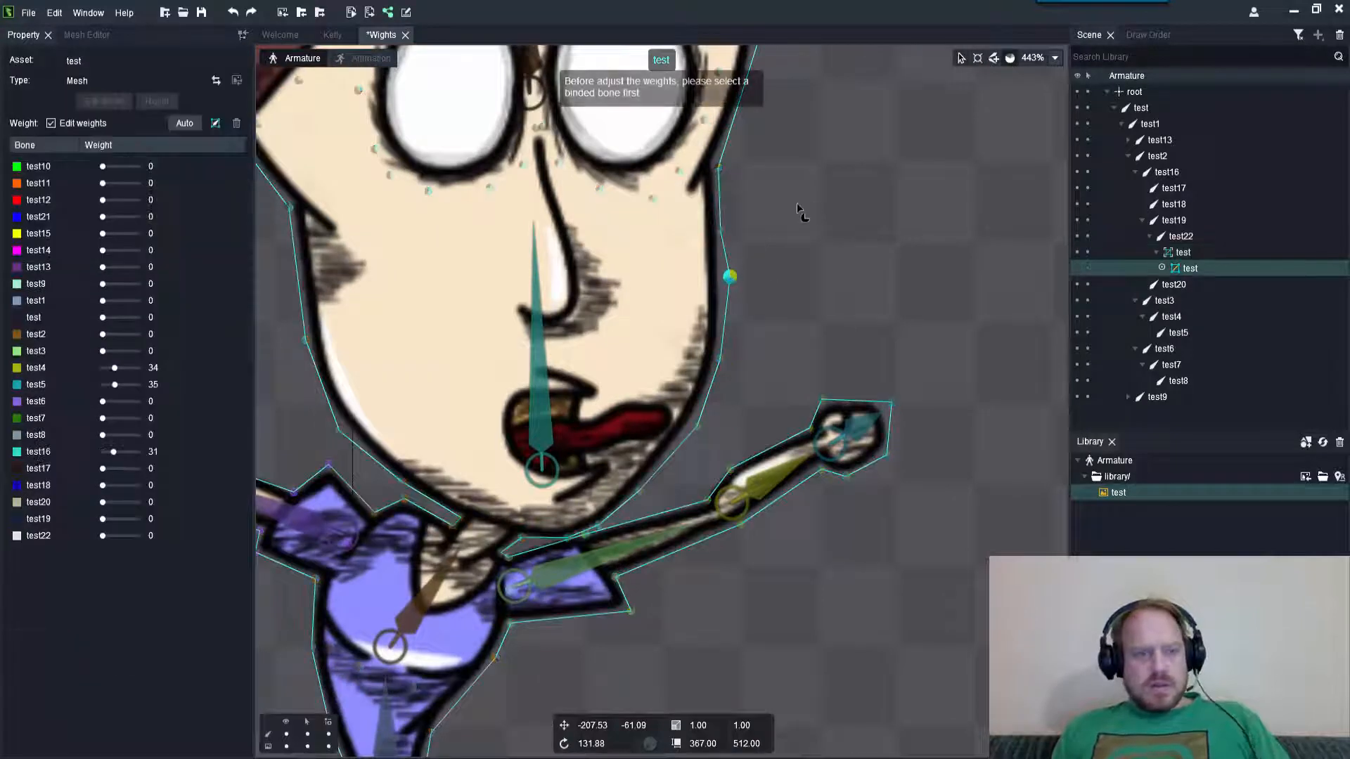
{"action": "left_click", "coordinate": [641, 551]}
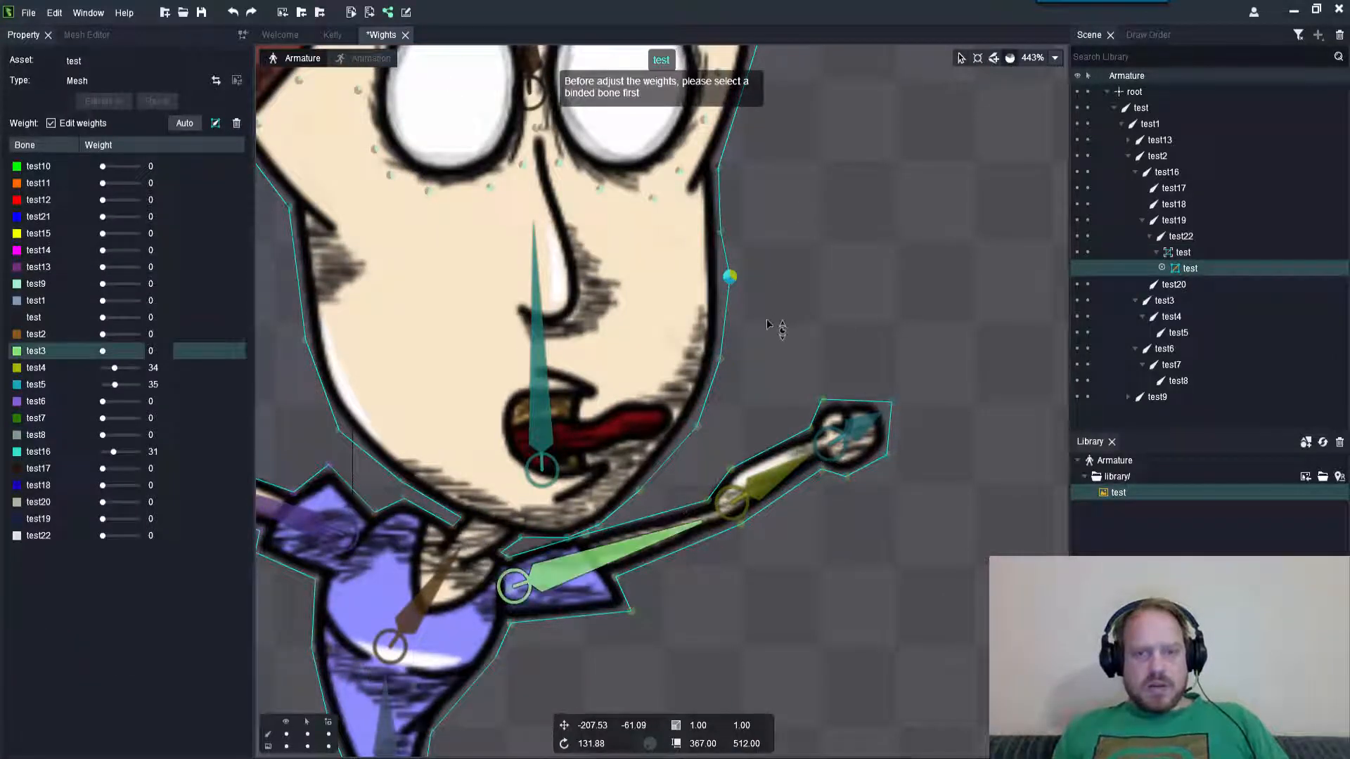
- Inspect the bone weights of the jaw, cheek-edge, temple and eye-rim vertices on the test3 arm's side of the face
{"action": "scroll", "coordinate": [724, 275], "scroll_direction": "up", "scroll_amount": 2}
{"action": "left_click", "coordinate": [709, 370]}
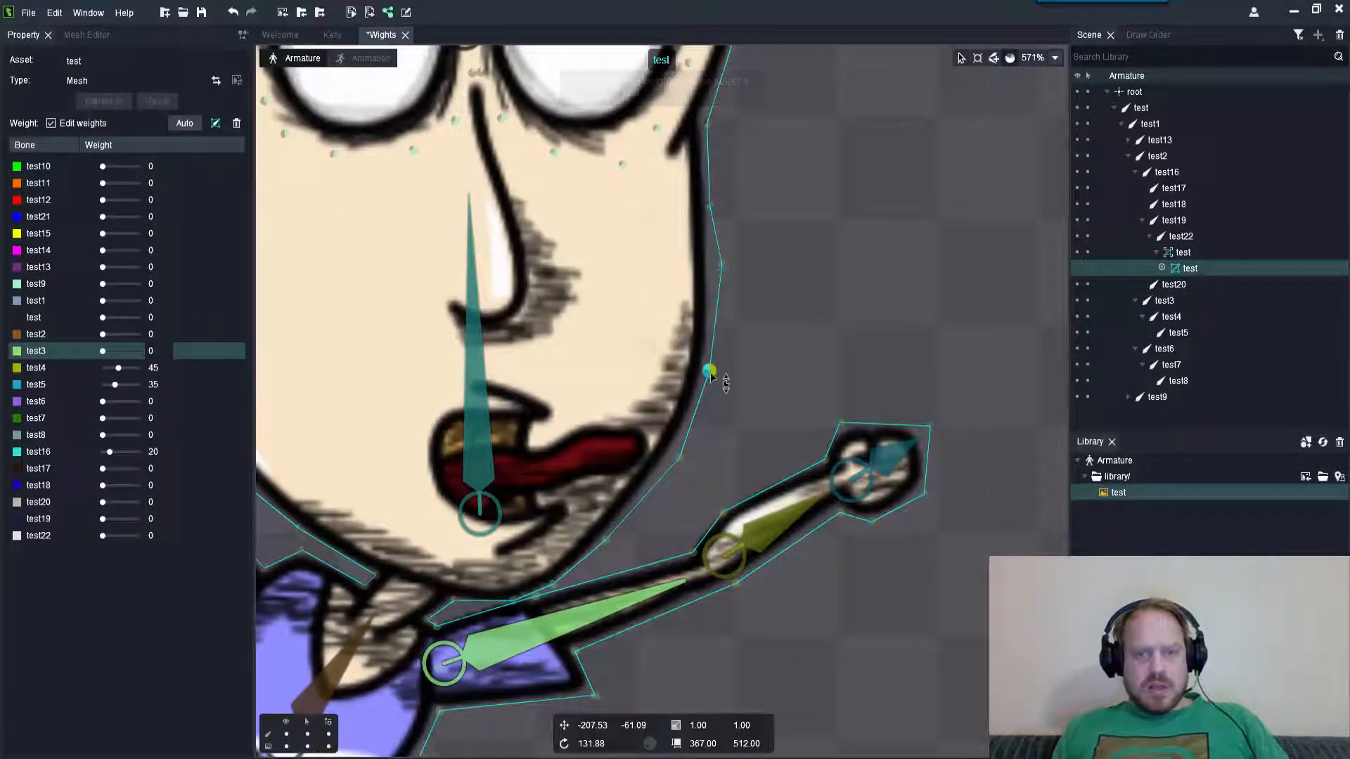
{"action": "left_click", "coordinate": [681, 460]}
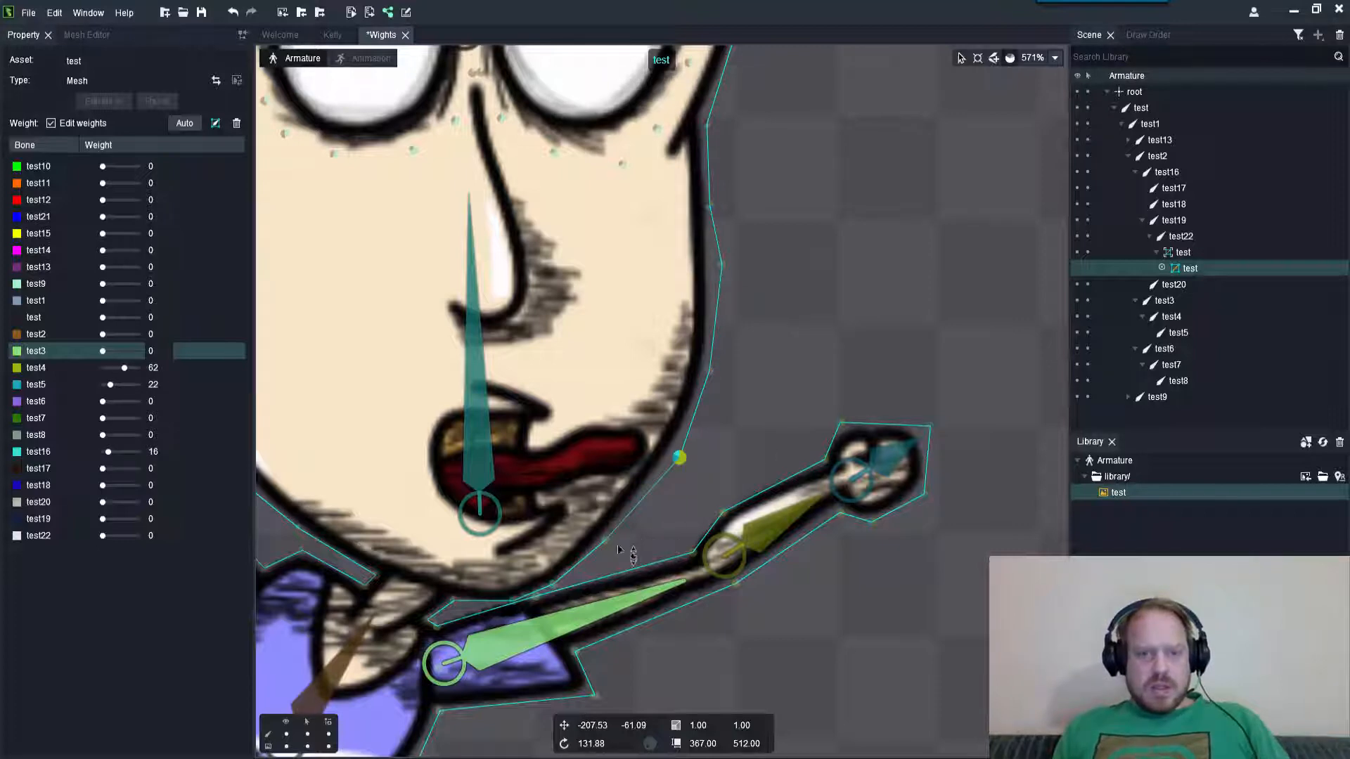
{"action": "scroll", "coordinate": [759, 493], "scroll_direction": "down", "scroll_amount": 4}
{"action": "scroll", "coordinate": [745, 373], "scroll_direction": "up", "scroll_amount": 5}
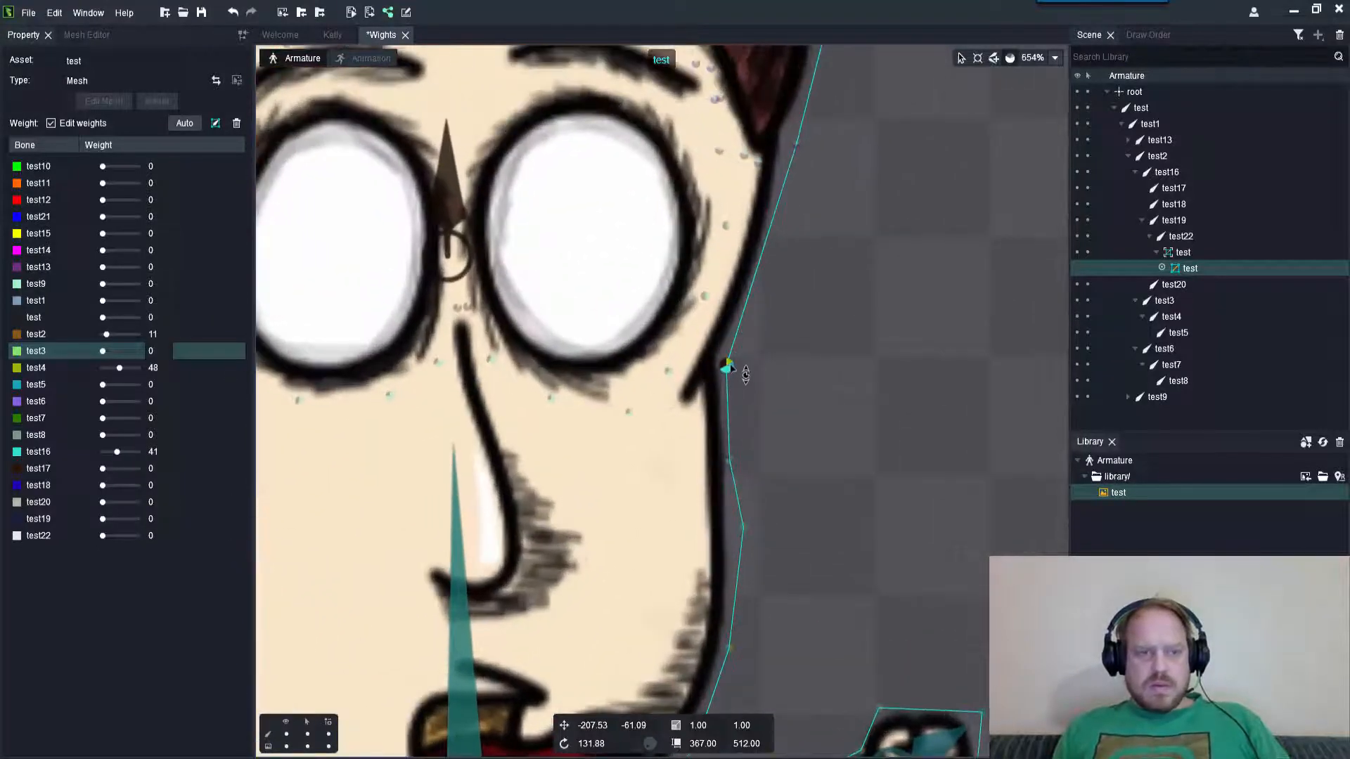
{"action": "left_click", "coordinate": [795, 146]}
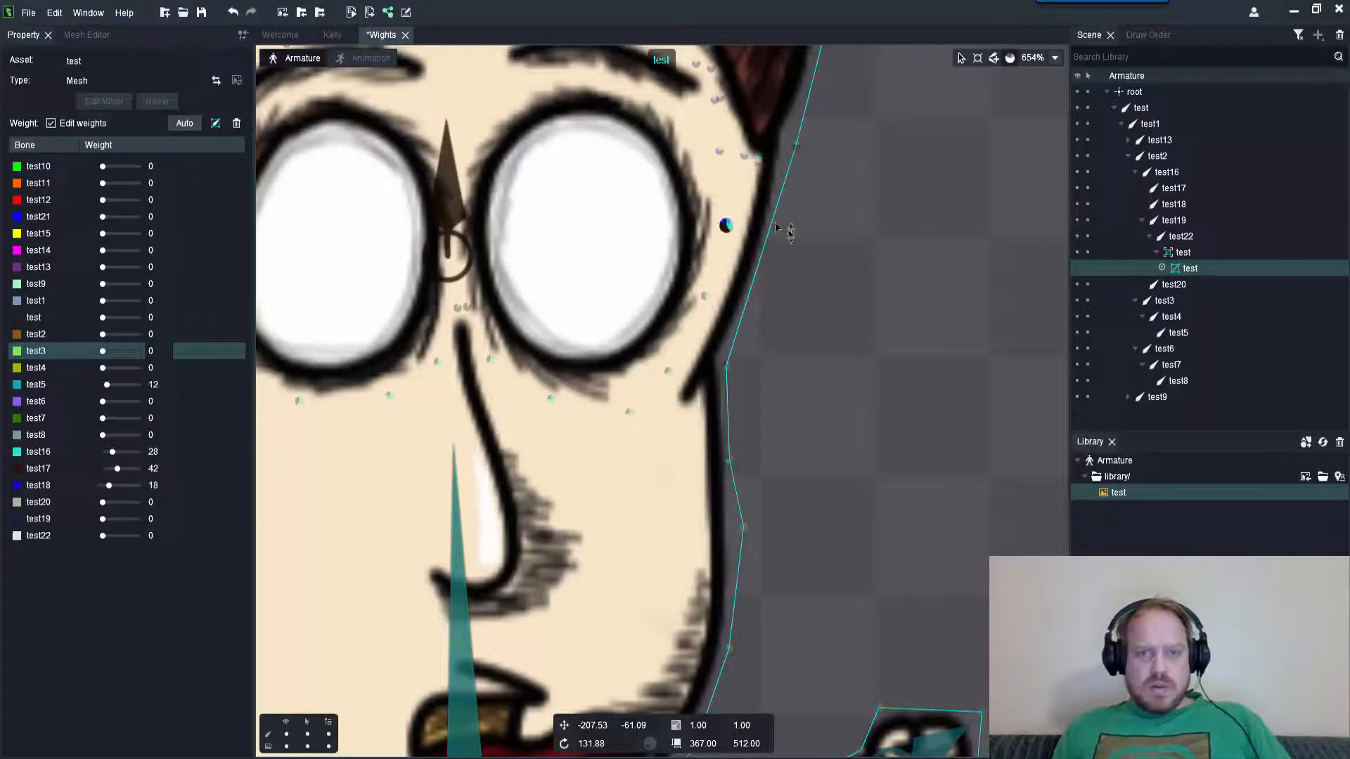
{"action": "left_click", "coordinate": [705, 295]}
{"action": "left_click", "coordinate": [669, 370]}
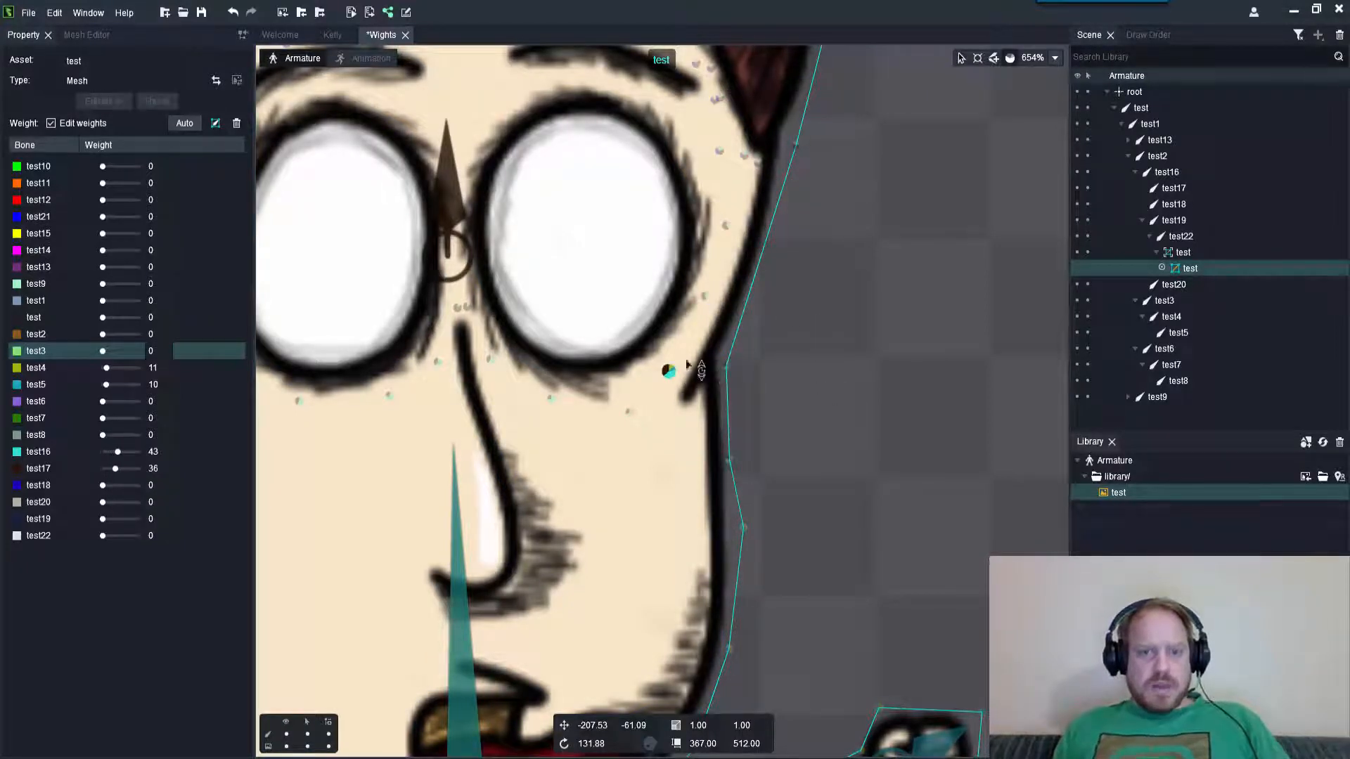
{"action": "scroll", "coordinate": [858, 435], "scroll_direction": "down", "scroll_amount": 5}
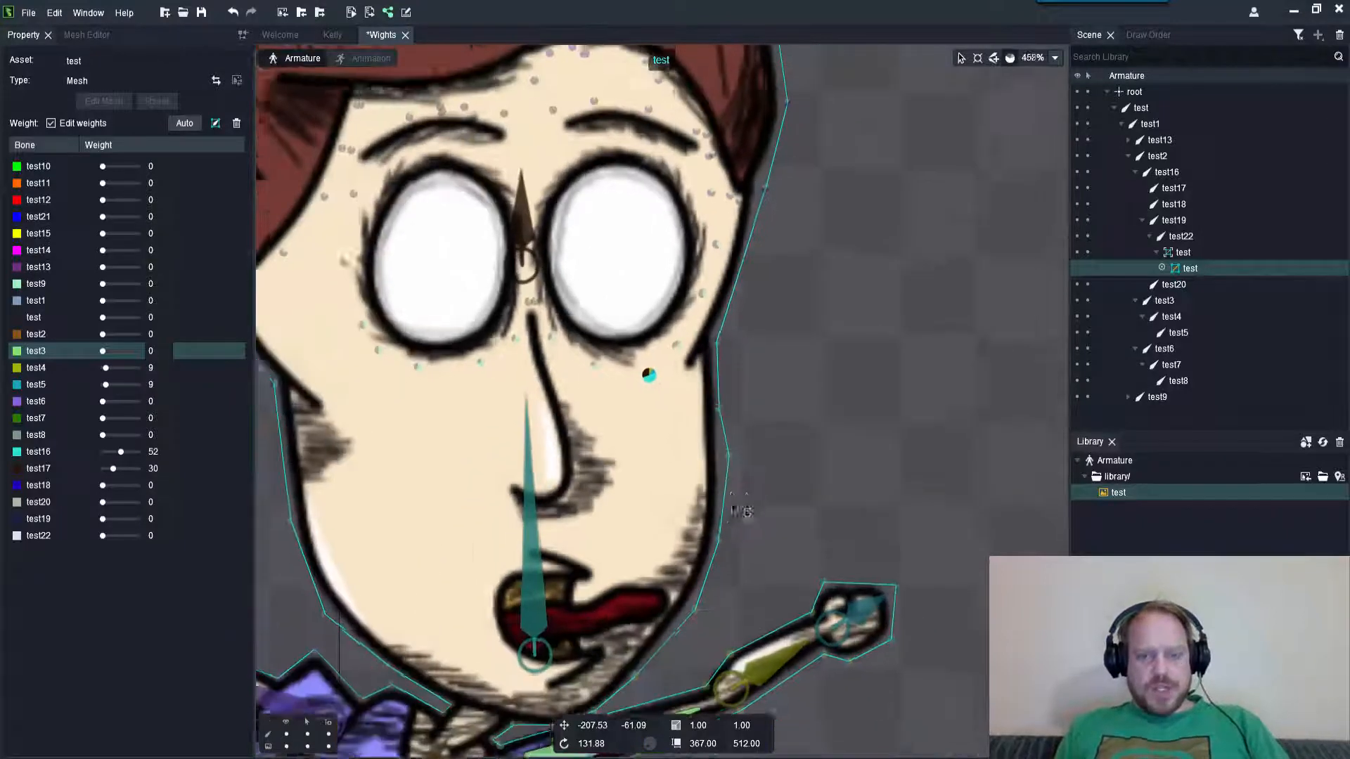
- Choose bone test4 and check its weight on the lower cheek and jaw vertices facing the raised arm
{"action": "scroll", "coordinate": [739, 509], "scroll_direction": "up", "scroll_amount": 5}
{"action": "left_click", "coordinate": [774, 622]}
{"action": "scroll", "coordinate": [752, 478], "scroll_direction": "down", "scroll_amount": 5}
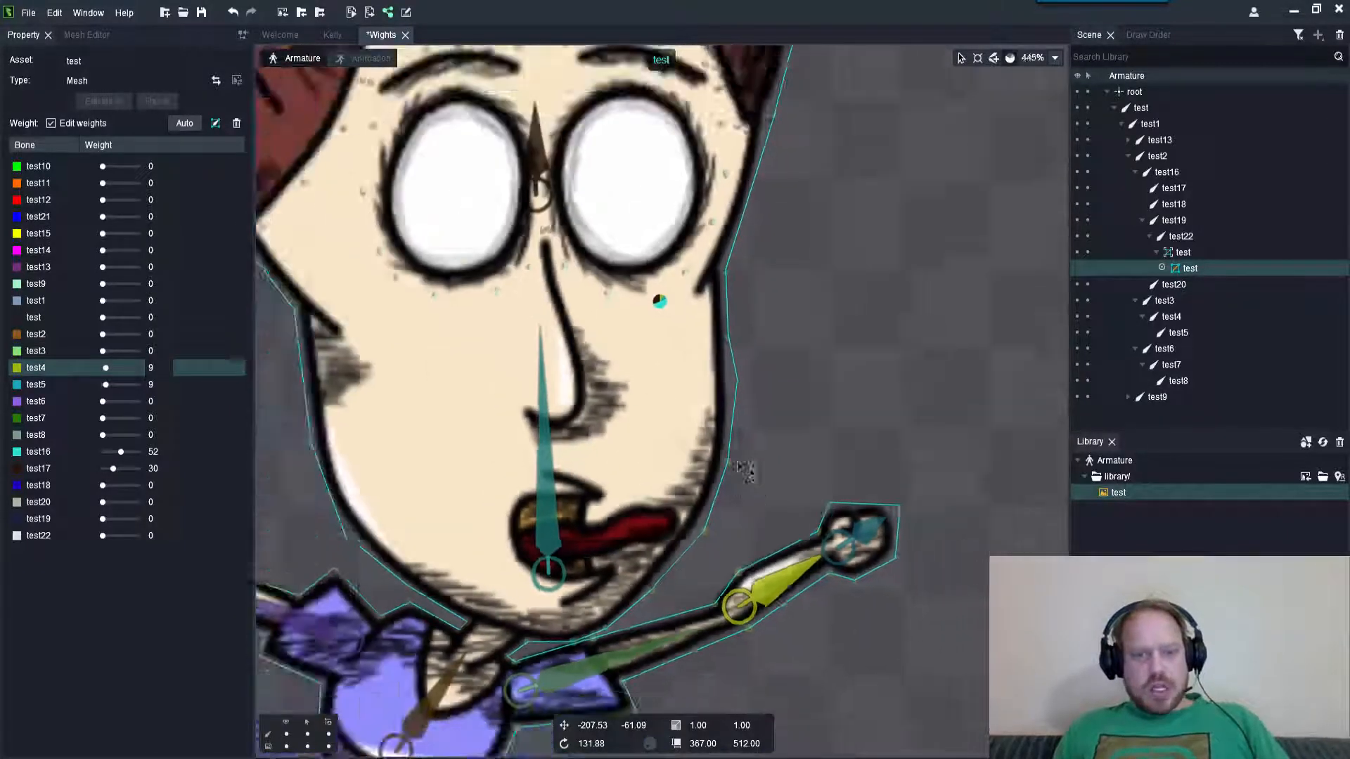
{"action": "scroll", "coordinate": [741, 466], "scroll_direction": "up", "scroll_amount": 4}
{"action": "left_click", "coordinate": [728, 464]}
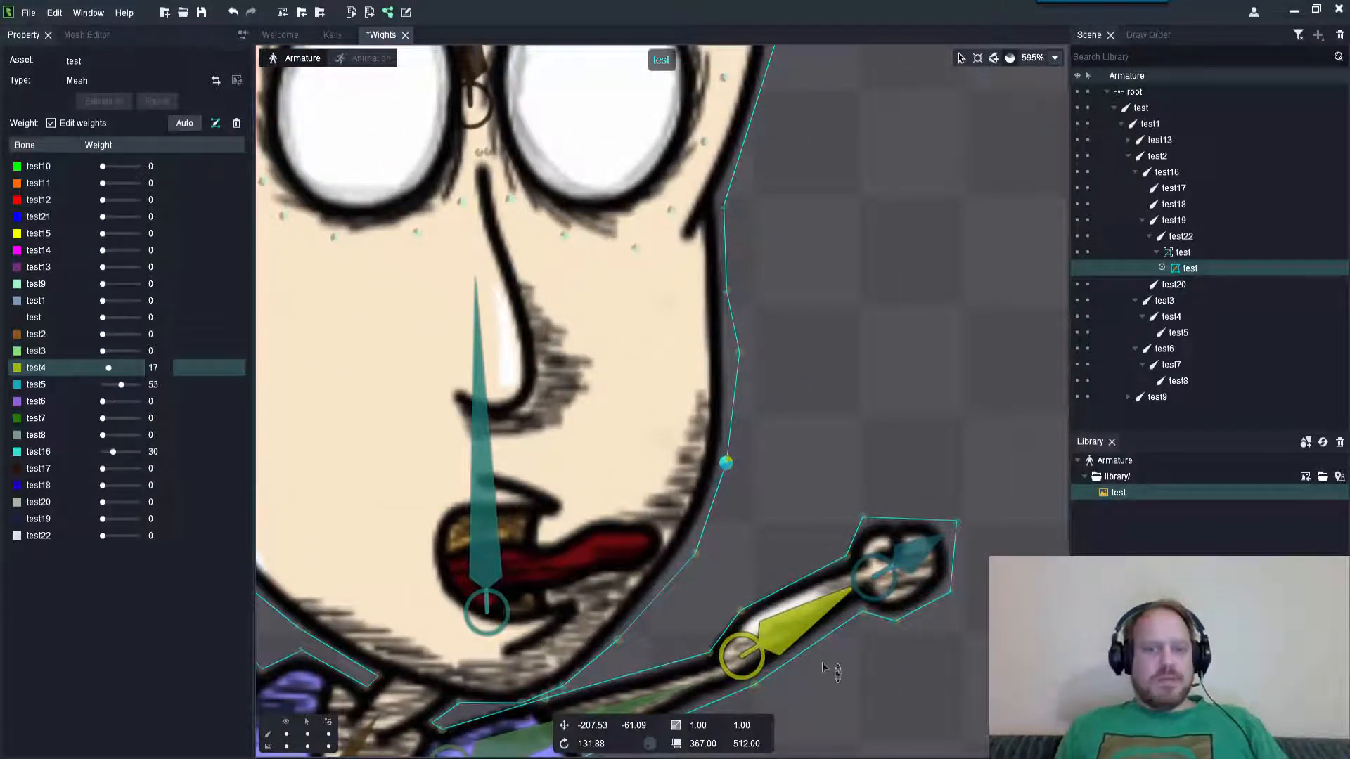
{"action": "left_click_drag", "start_coordinate": [824, 666], "coordinate": [767, 548]}
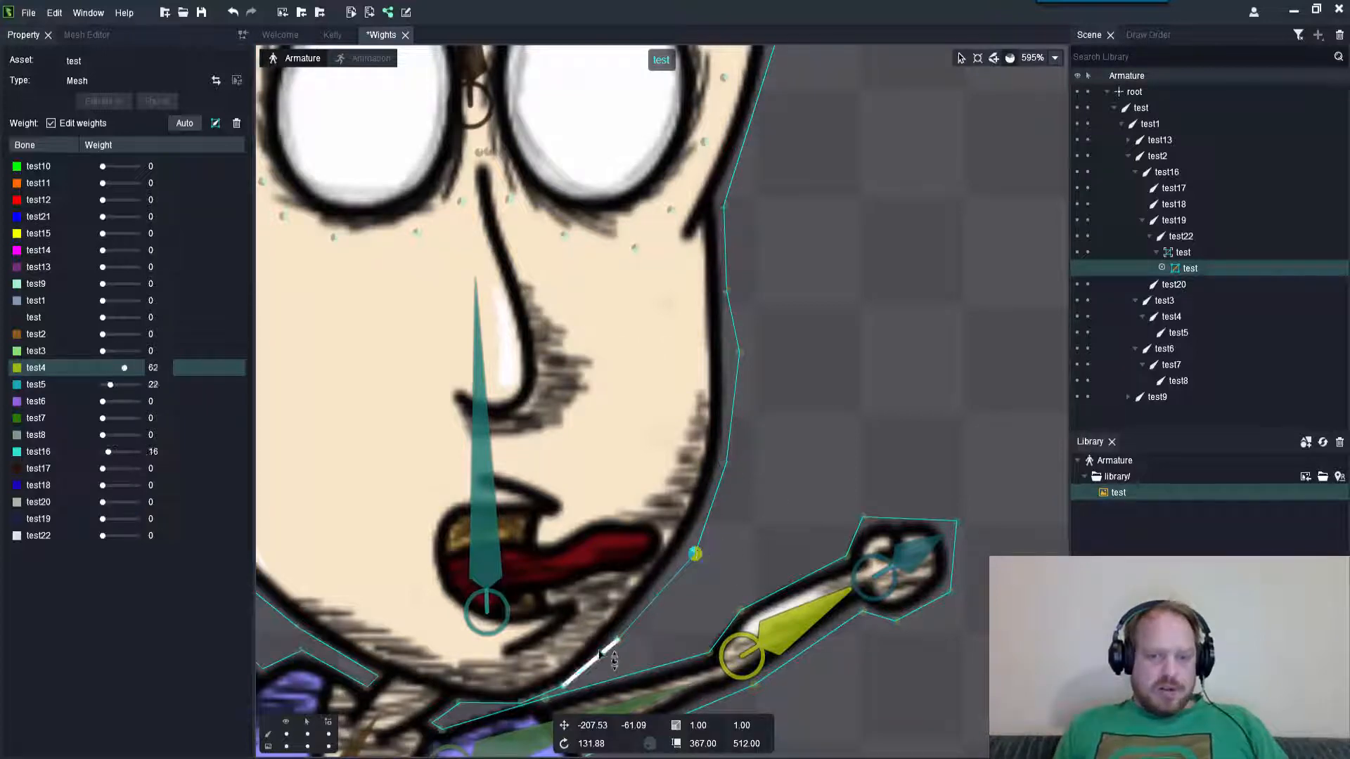
- Select the face-outline vertices from the jaw up to the hair edge plus the nearby eye-rim vertices, and set their test4 weight to 0
{"action": "left_click", "coordinate": [618, 642], "text": "ctrl"}
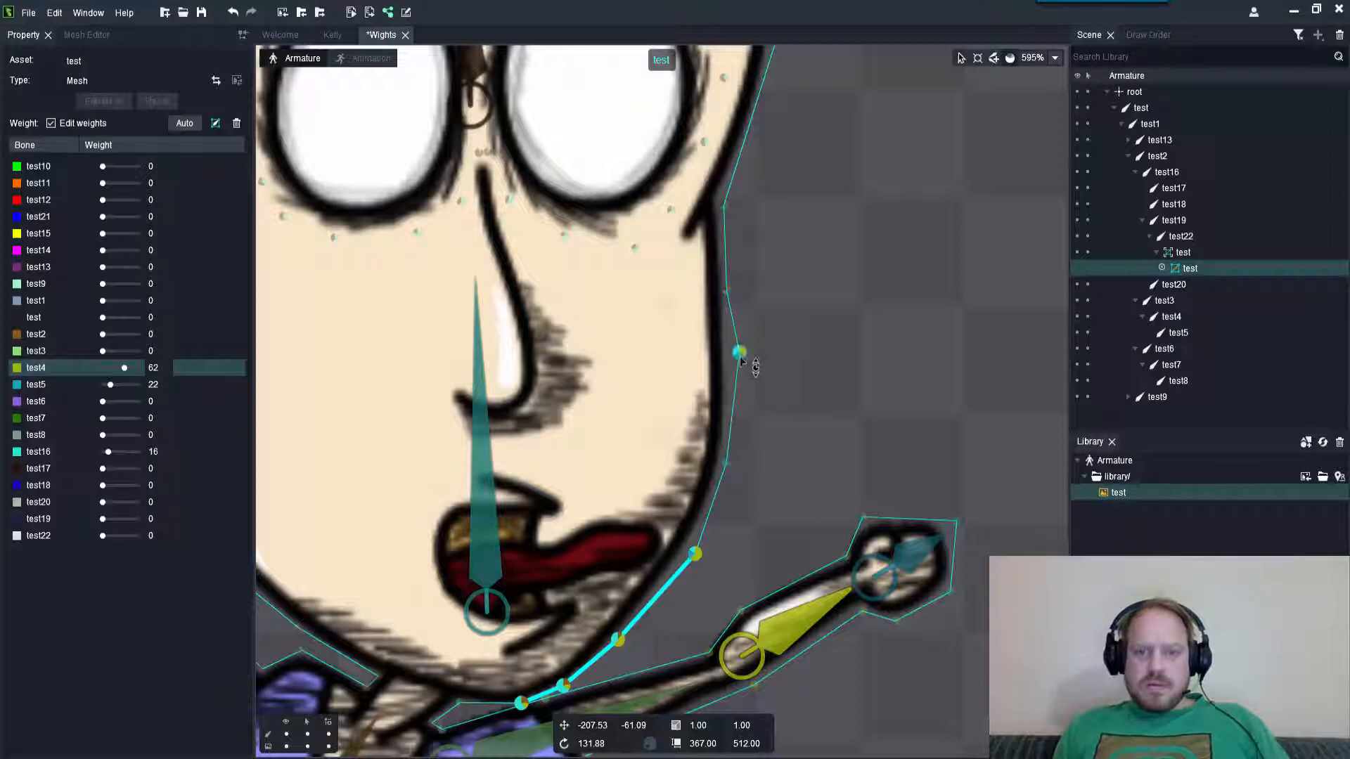
{"action": "left_click", "coordinate": [728, 466], "text": "ctrl"}
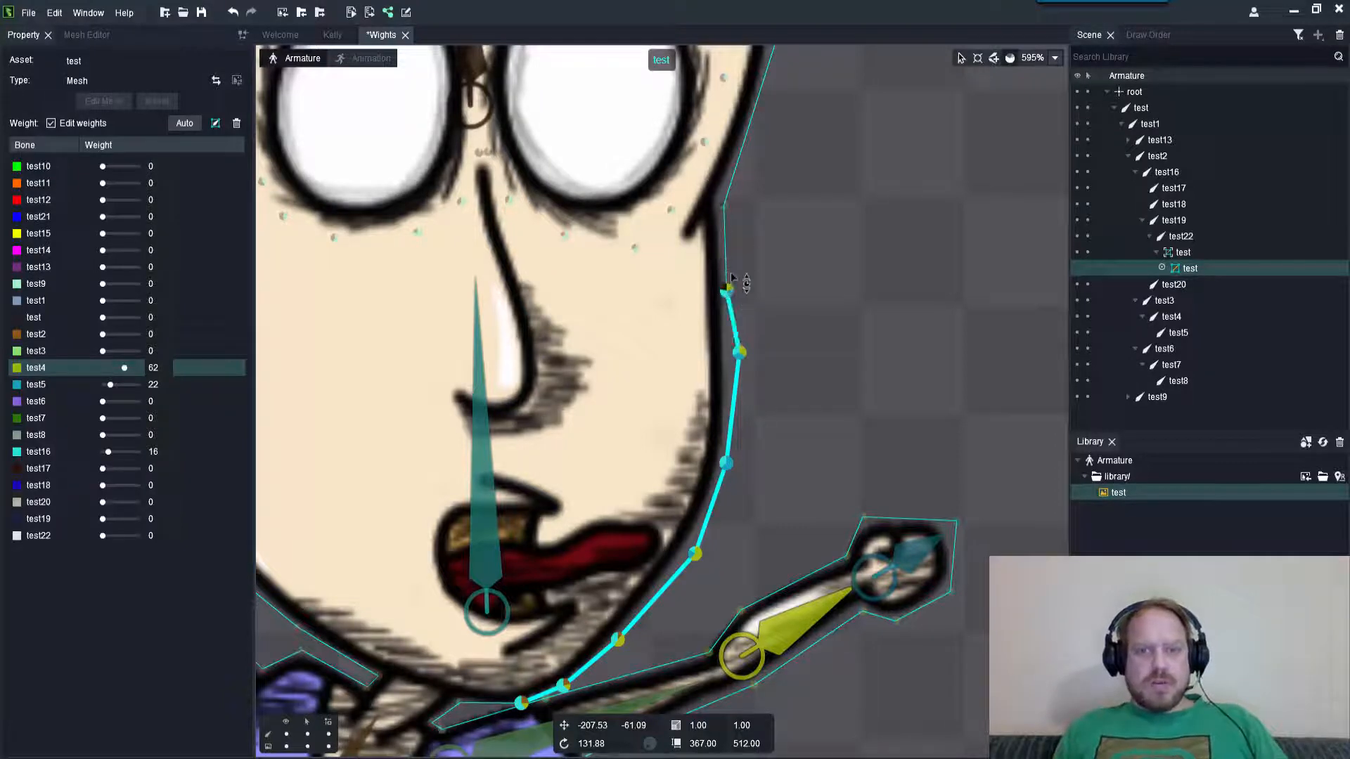
{"action": "scroll", "coordinate": [727, 243], "scroll_direction": "down", "scroll_amount": 3}
{"action": "scroll", "coordinate": [780, 141], "scroll_direction": "up", "scroll_amount": 4}
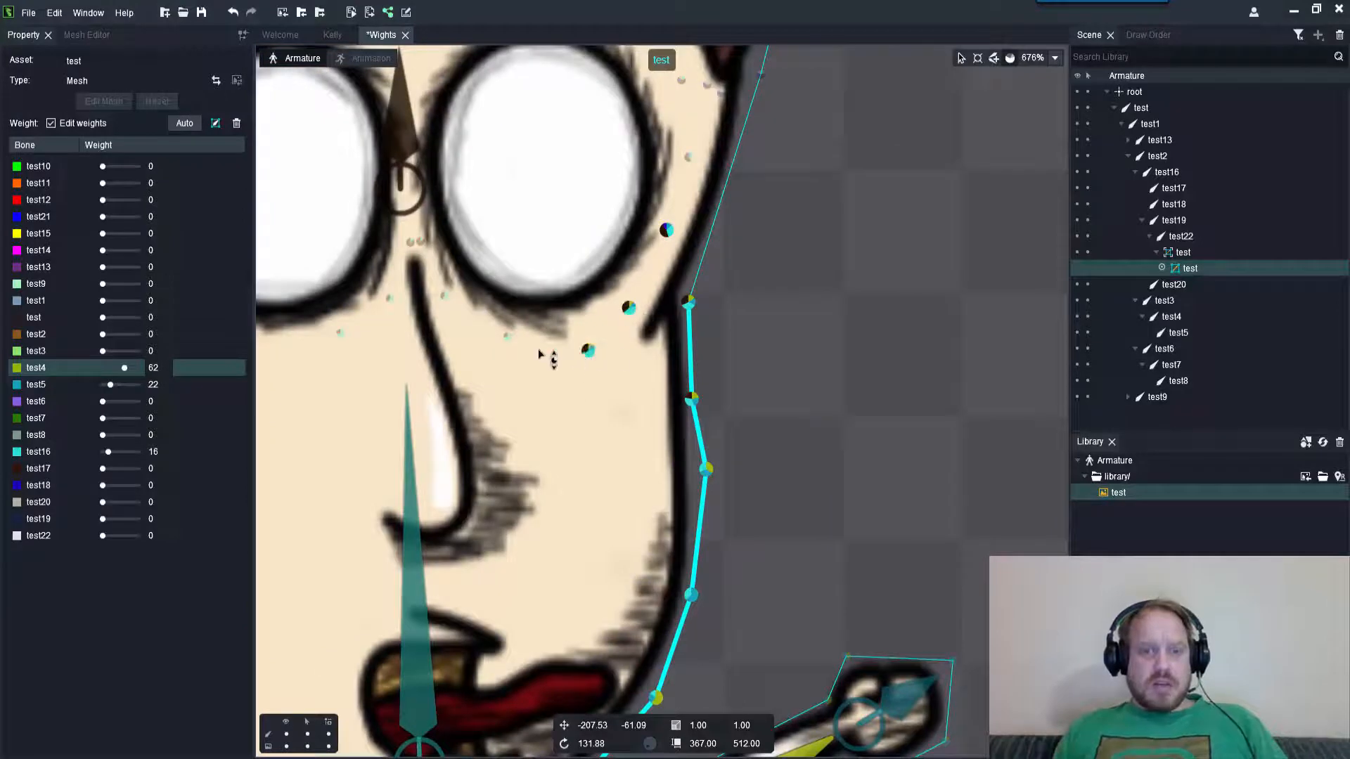
{"action": "scroll", "coordinate": [617, 380], "scroll_direction": "down", "scroll_amount": 3}
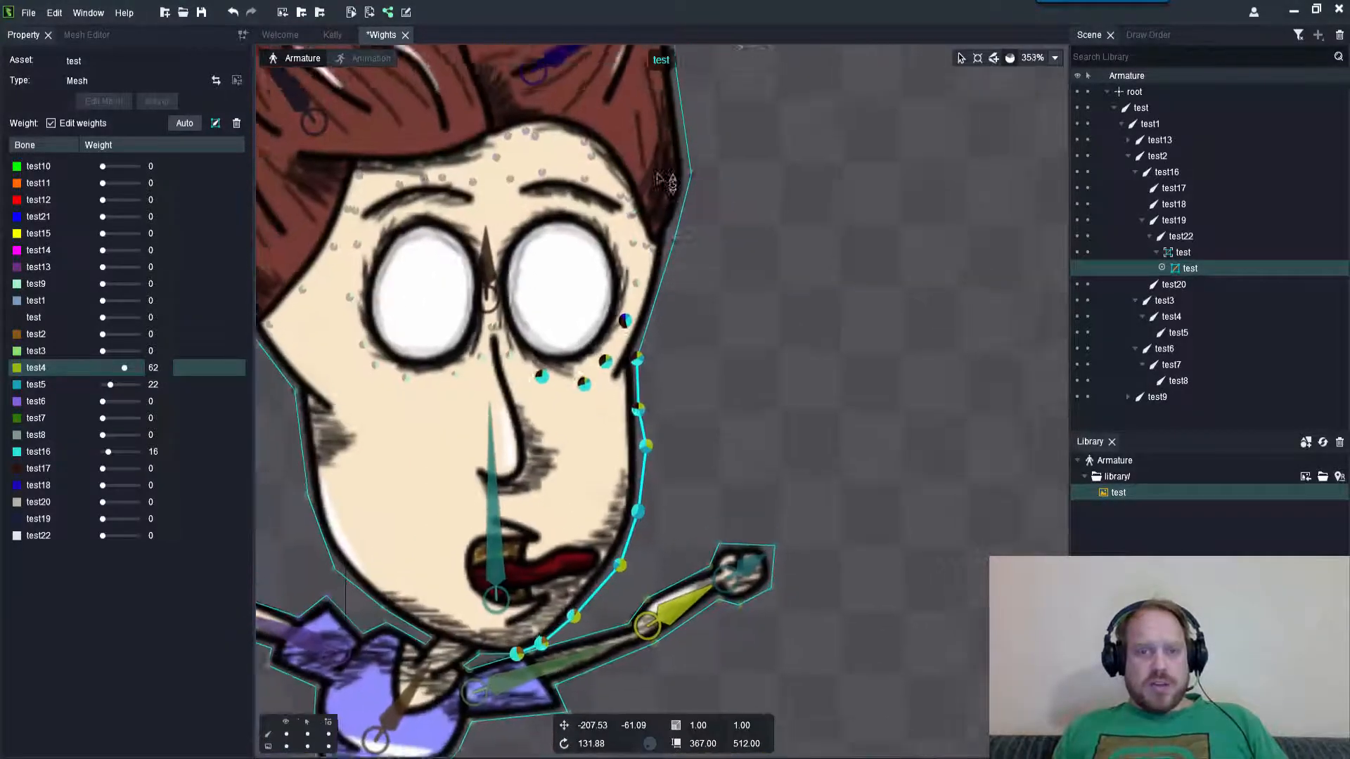
{"action": "scroll", "coordinate": [612, 309], "scroll_direction": "up", "scroll_amount": 4}
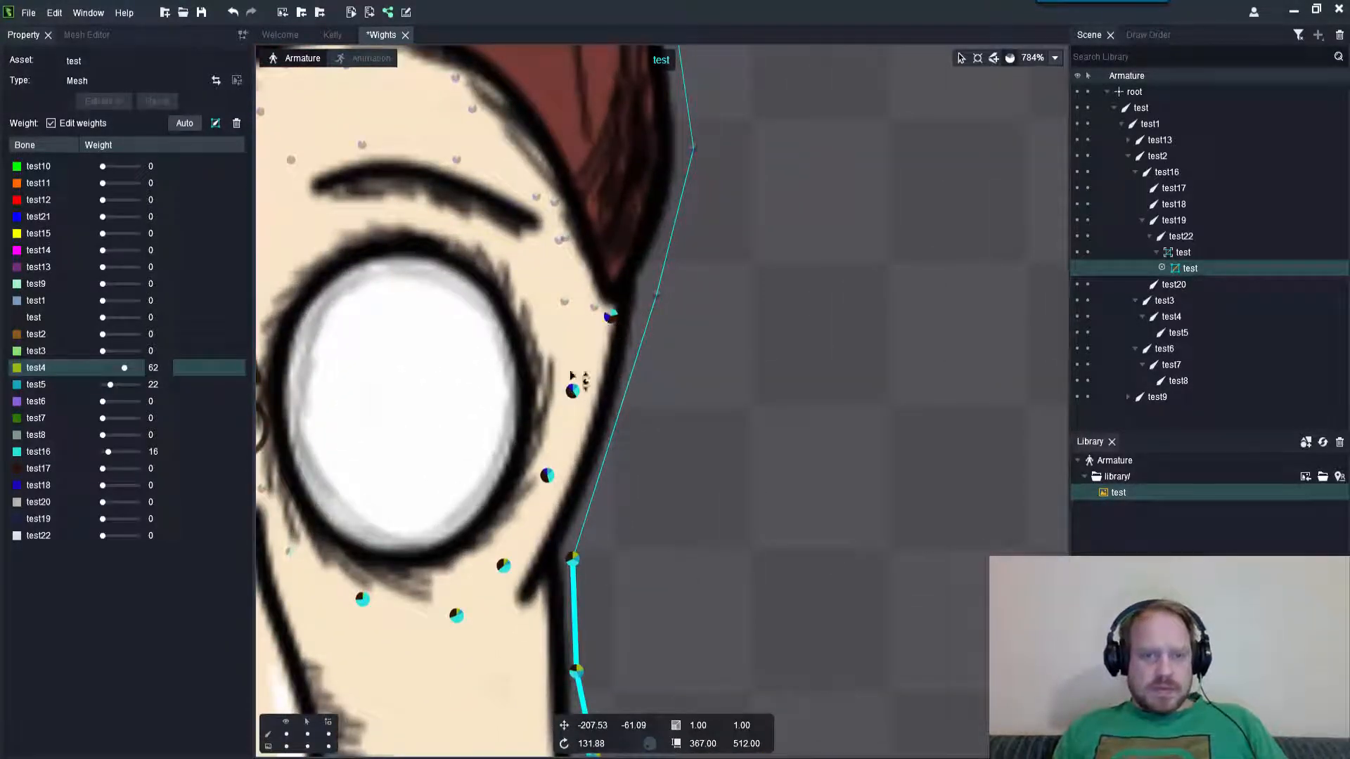
{"action": "left_click", "coordinate": [656, 296]}
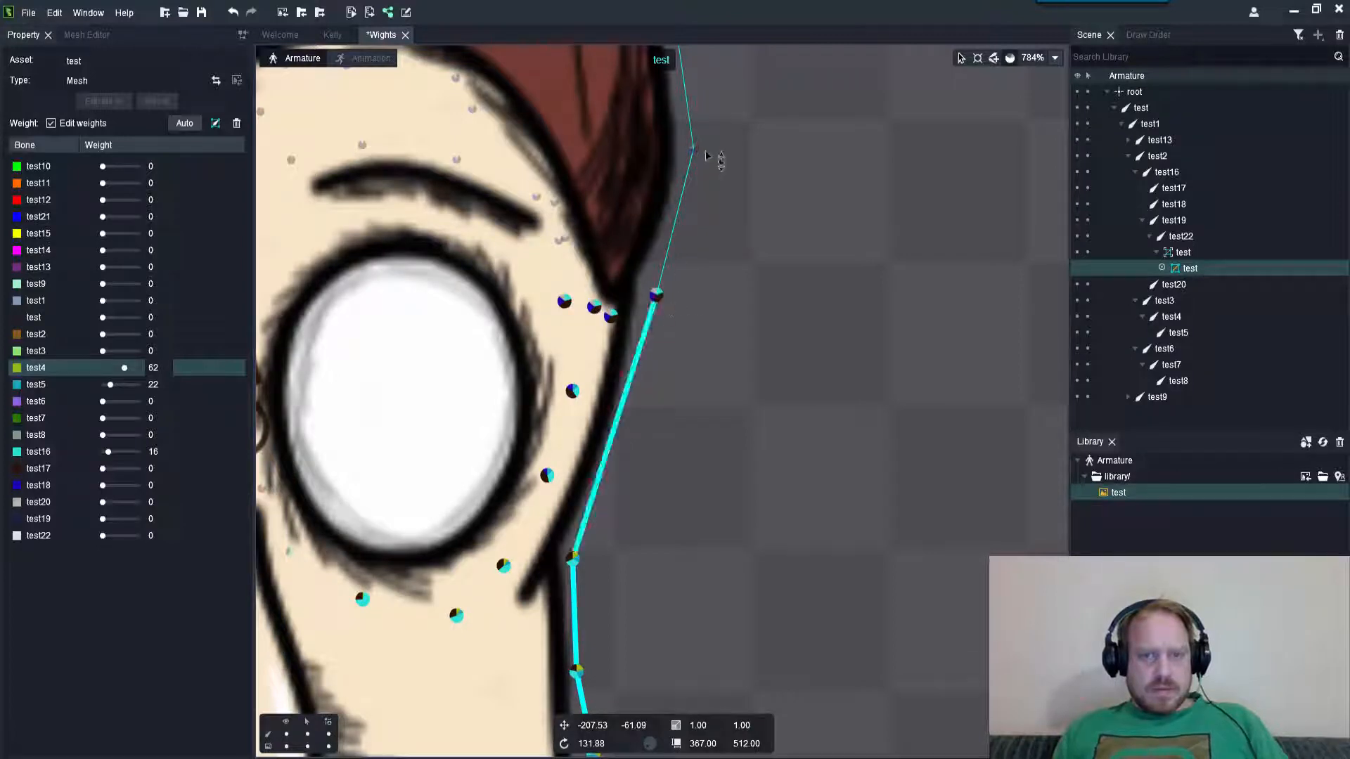
{"action": "left_click", "coordinate": [693, 149]}
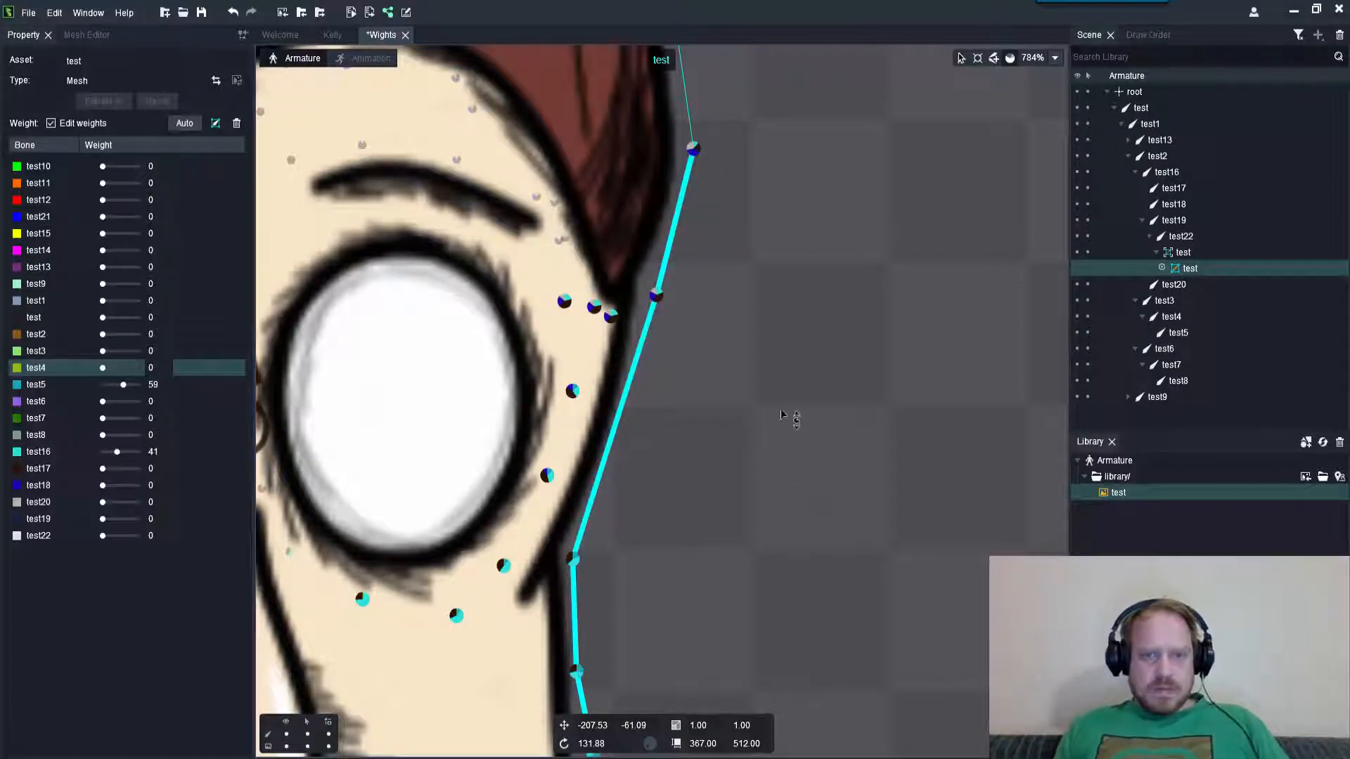
- Check the bone weights of the next hair-edge vertex above the temple for test4 influence
{"action": "scroll", "coordinate": [787, 316], "scroll_direction": "down", "scroll_amount": 3}
{"action": "scroll", "coordinate": [759, 246], "scroll_direction": "up", "scroll_amount": 3}
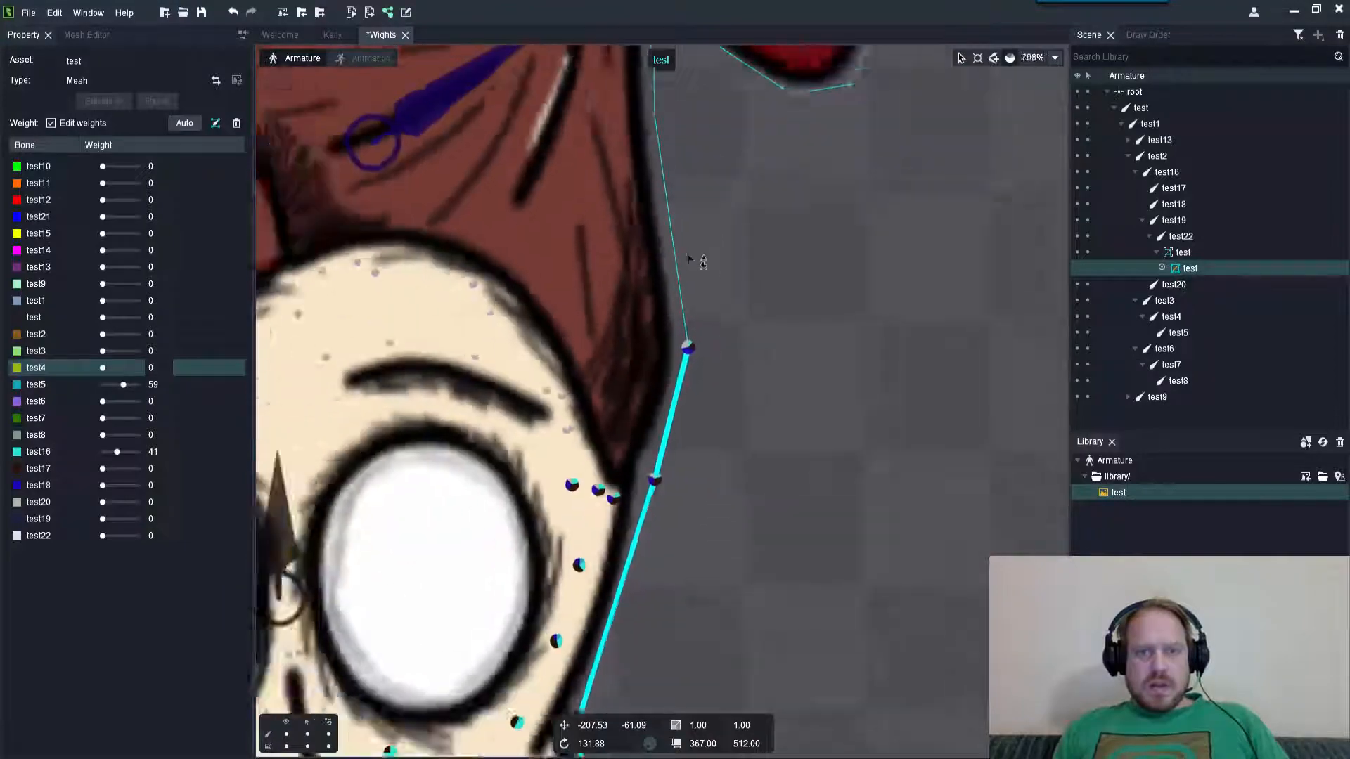
{"action": "scroll", "coordinate": [689, 260], "scroll_direction": "down", "scroll_amount": 3}
{"action": "scroll", "coordinate": [721, 171], "scroll_direction": "up", "scroll_amount": 3}
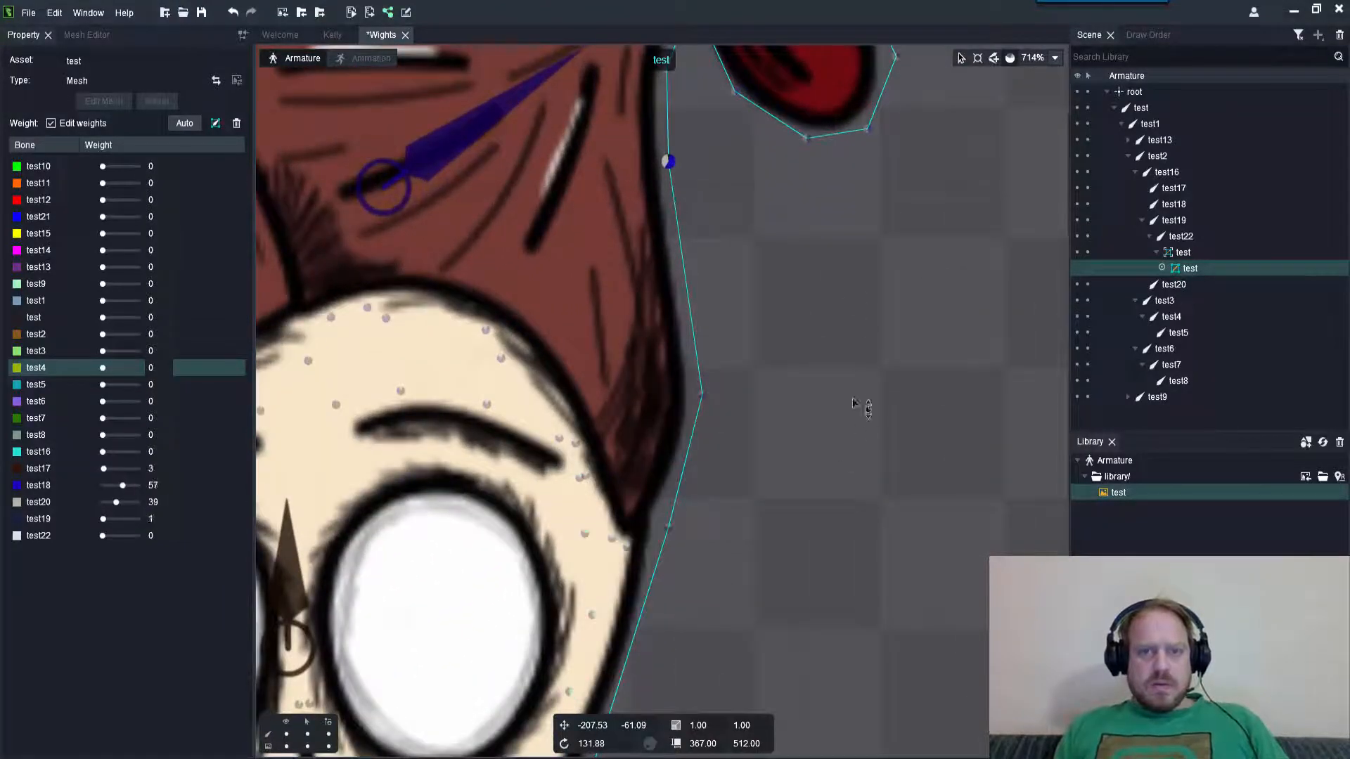
{"action": "scroll", "coordinate": [765, 204], "scroll_direction": "down", "scroll_amount": 5}
{"action": "scroll", "coordinate": [822, 527], "scroll_direction": "up", "scroll_amount": 3}
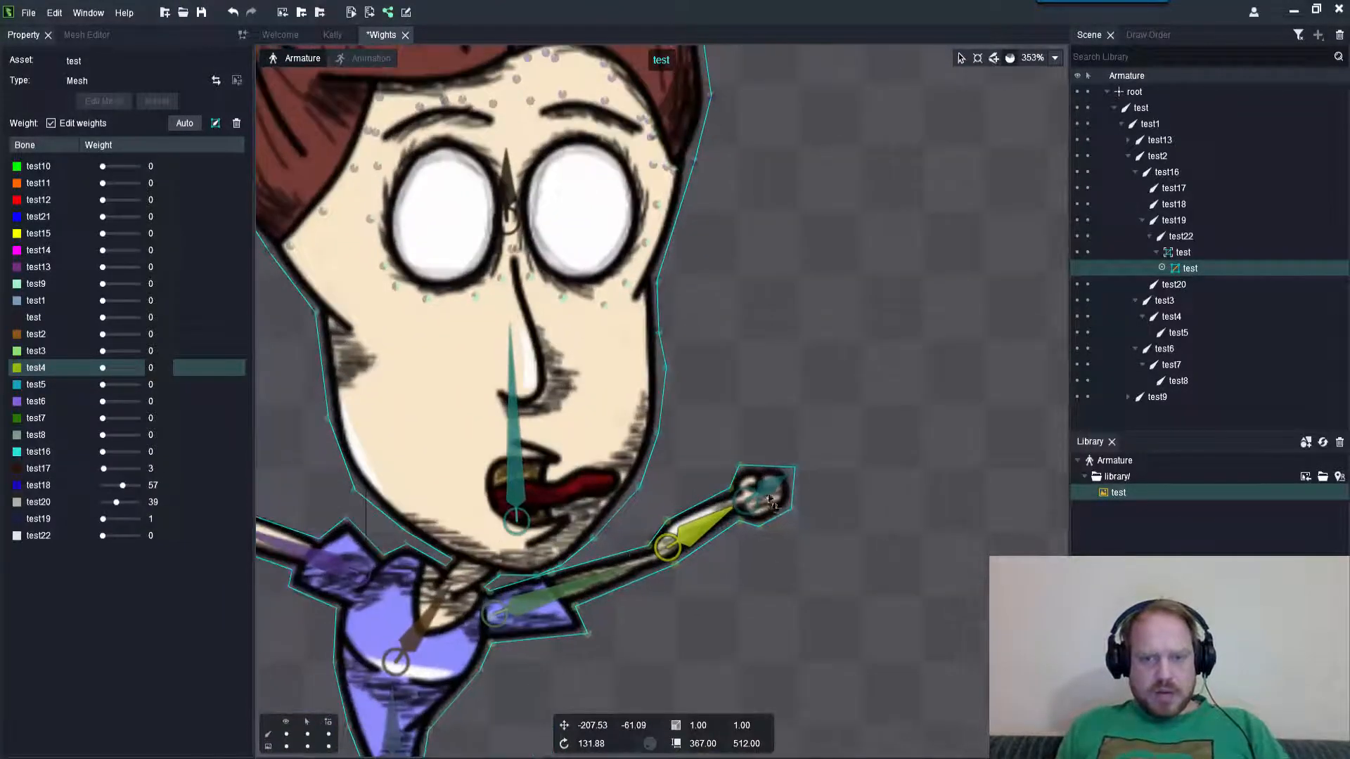
- Choose bone test5 and check its weight on the jaw and chin vertices facing the raised arm
{"action": "left_click", "coordinate": [770, 501]}
{"action": "scroll", "coordinate": [780, 485], "scroll_direction": "up", "scroll_amount": 2}
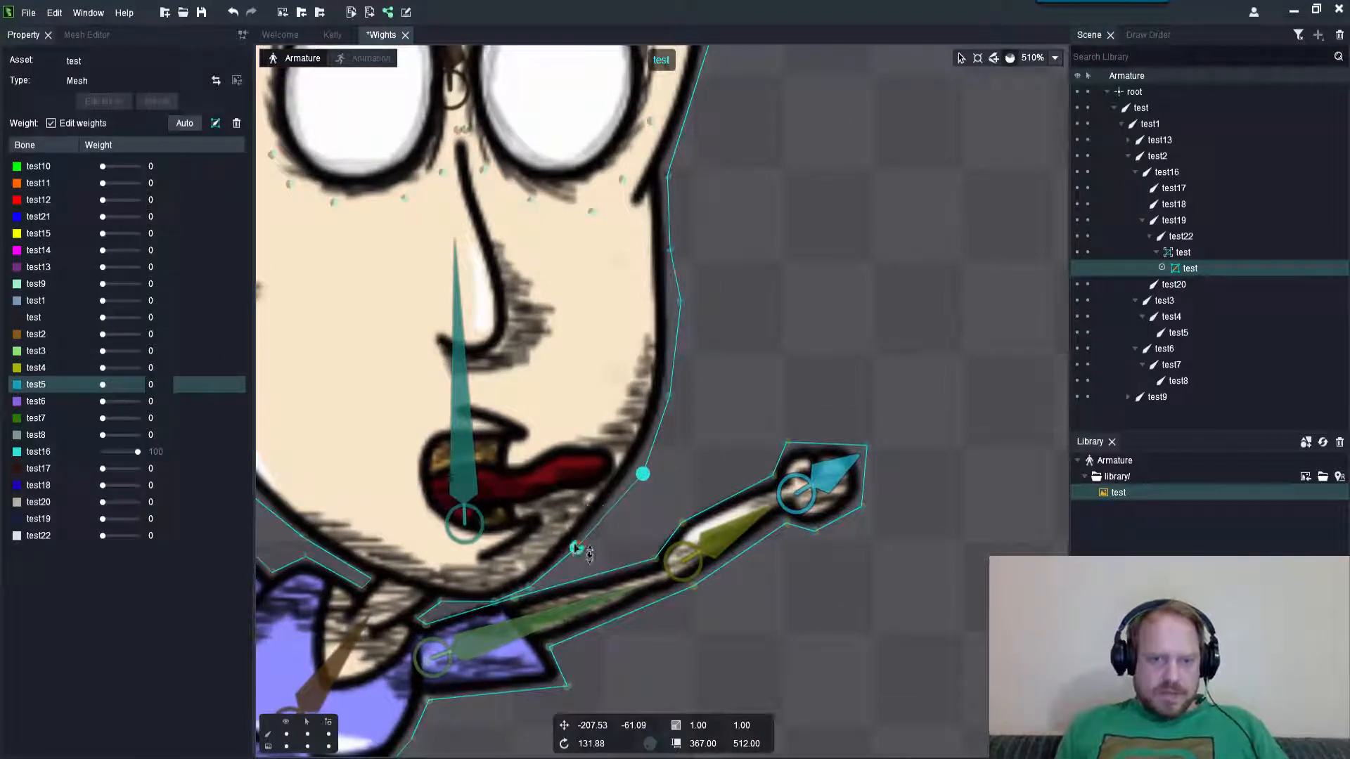
{"action": "left_click", "coordinate": [532, 589]}
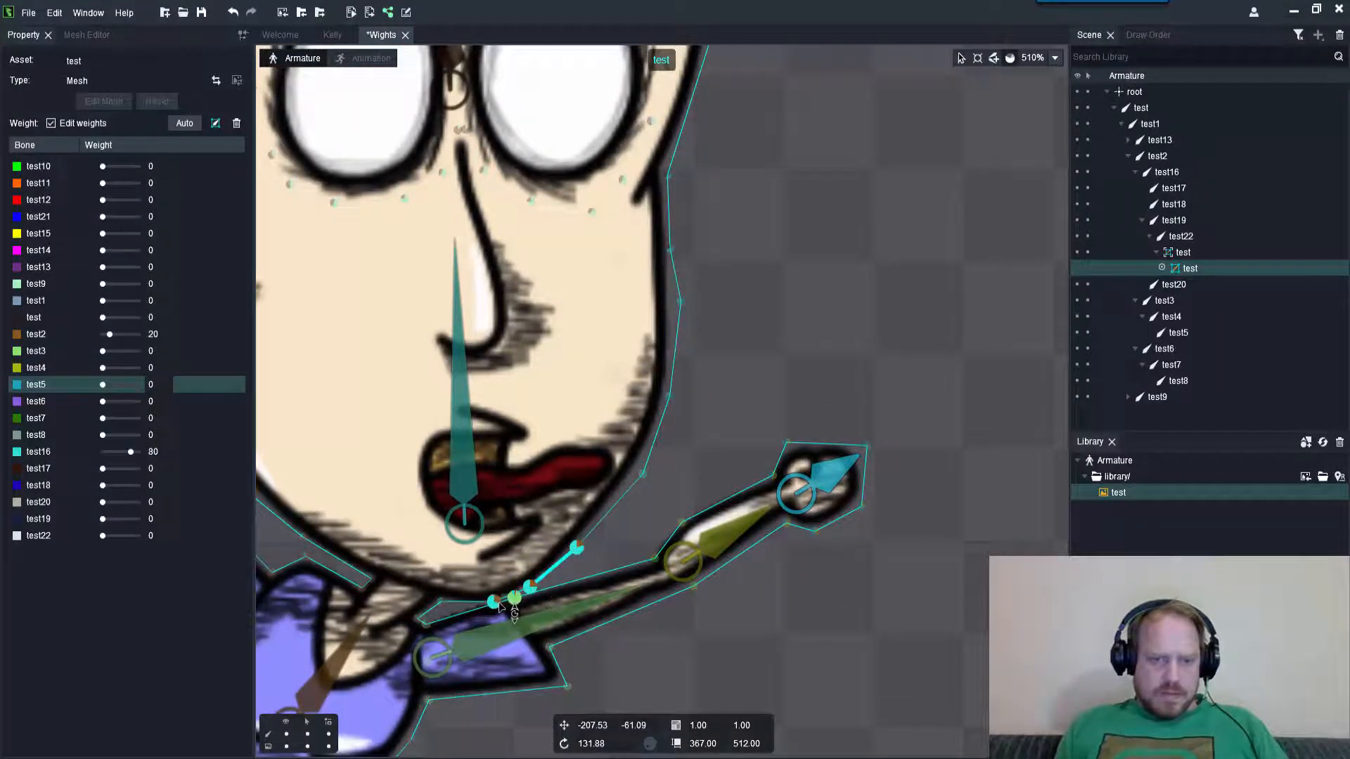
{"action": "scroll", "coordinate": [485, 605], "scroll_direction": "up", "scroll_amount": 4}
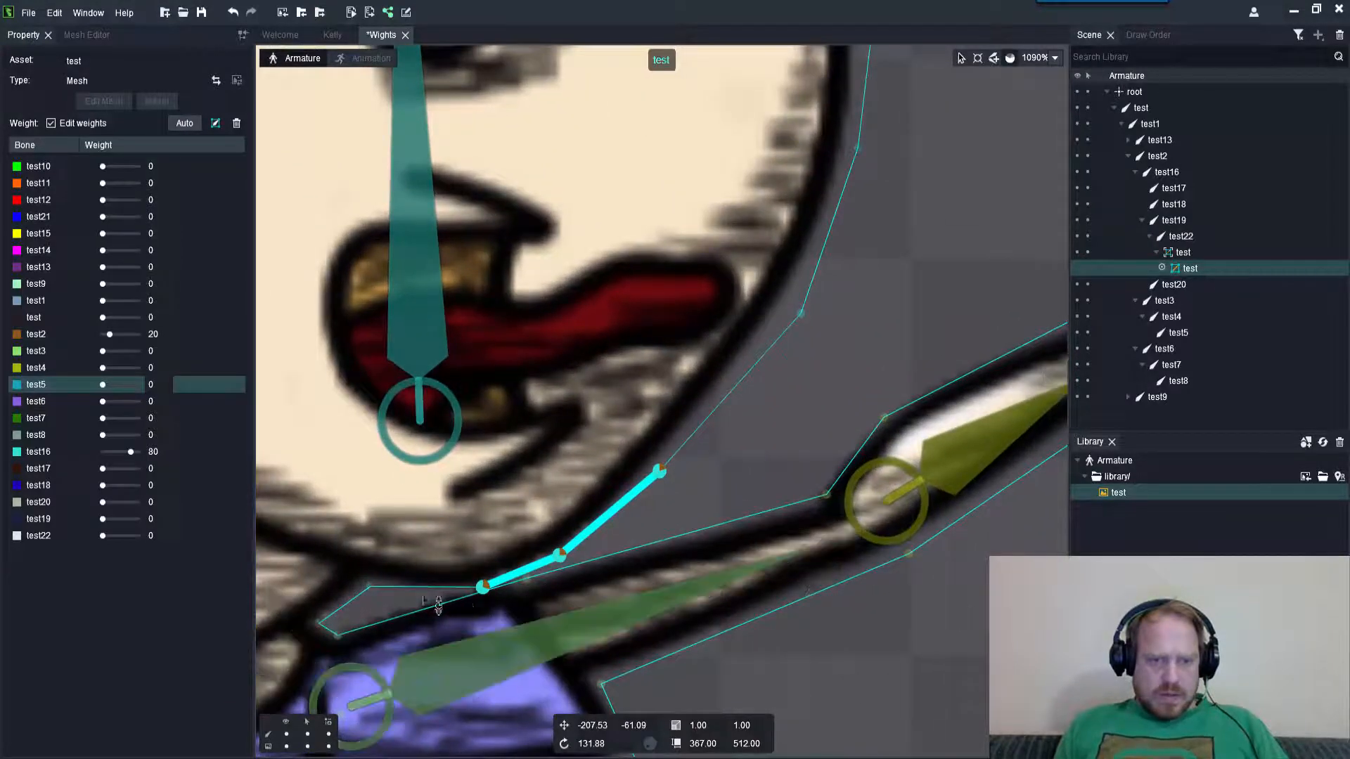
{"action": "scroll", "coordinate": [437, 603], "scroll_direction": "down", "scroll_amount": 3}
{"action": "scroll", "coordinate": [632, 422], "scroll_direction": "up", "scroll_amount": 2}
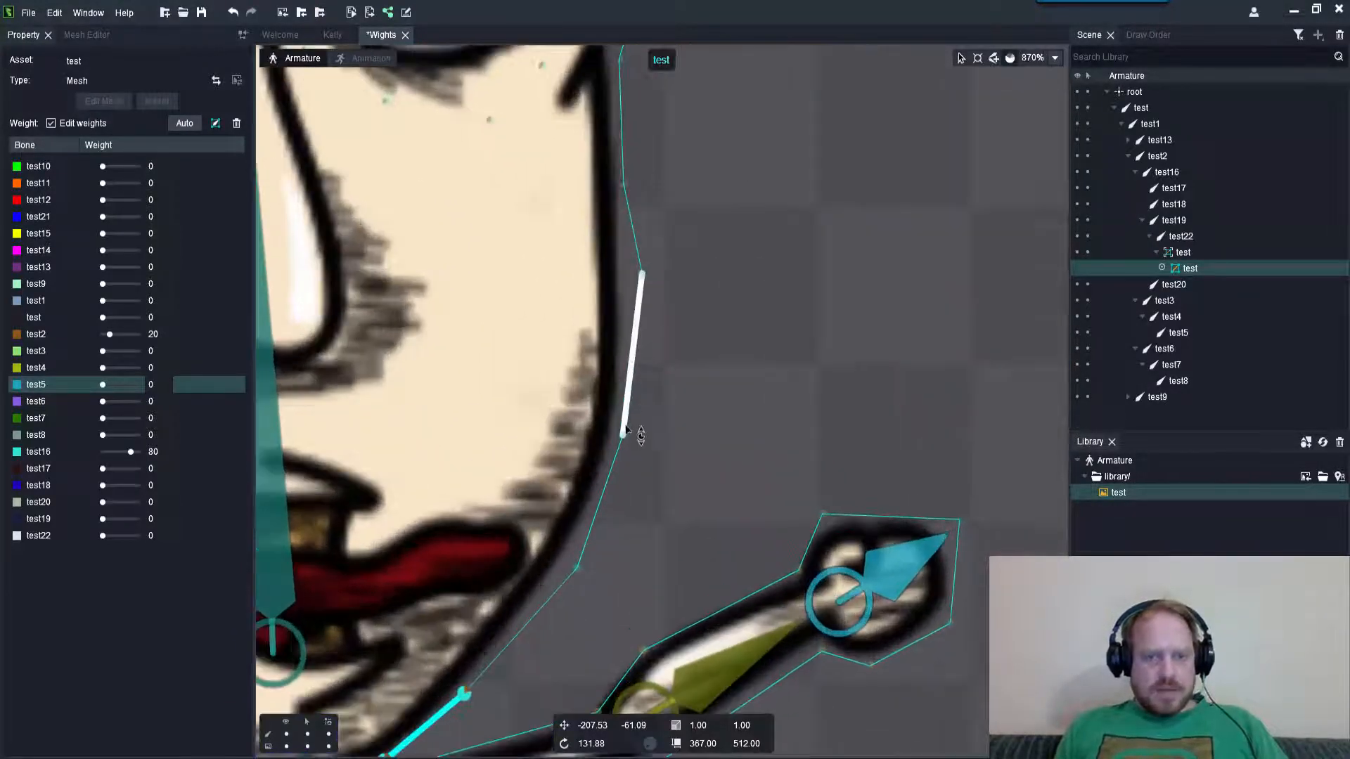
- Extend the test5 weight check to the face-outline vertices from the cheek up to the hair edge below the pigtail
{"action": "left_click", "coordinate": [596, 566]}
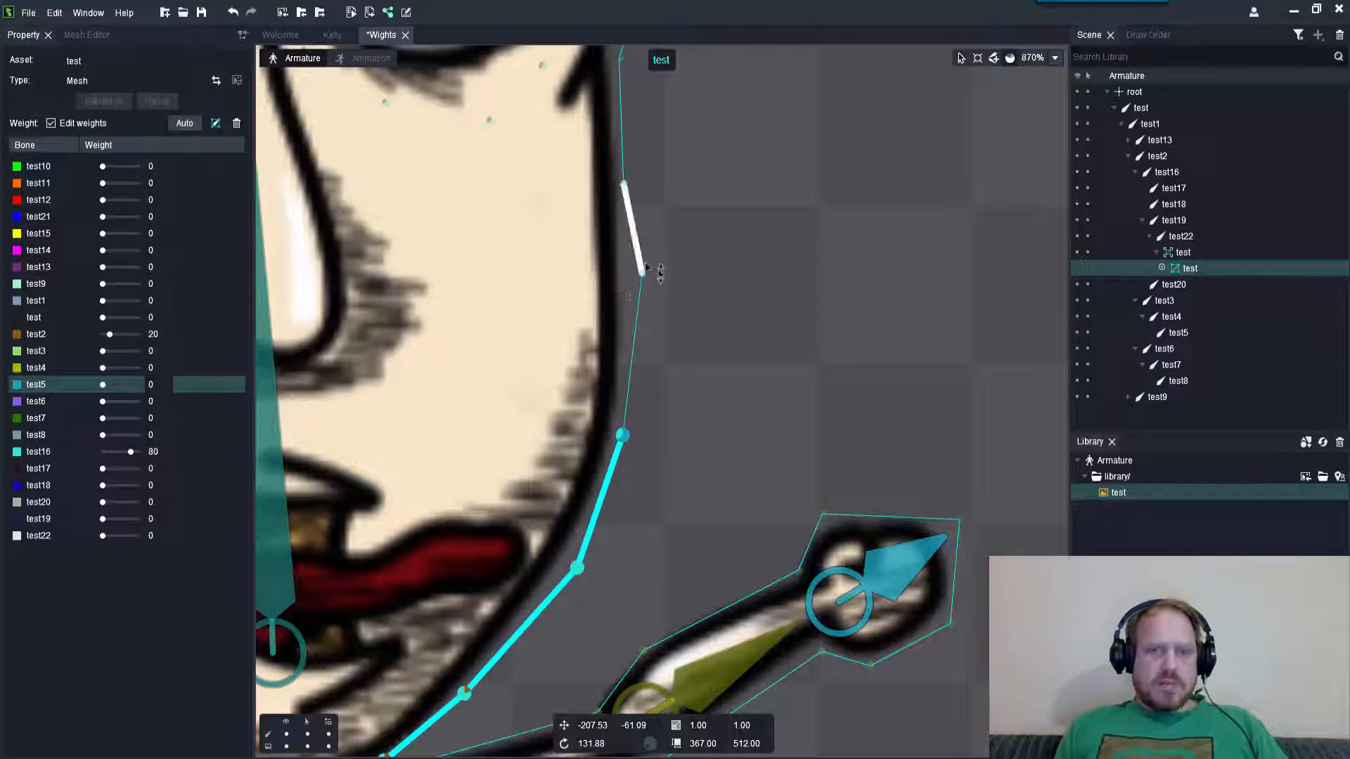
{"action": "left_click", "coordinate": [642, 270], "text": "shift"}
{"action": "scroll", "coordinate": [631, 192], "scroll_direction": "down", "scroll_amount": 3}
{"action": "scroll", "coordinate": [620, 249], "scroll_direction": "up", "scroll_amount": 4}
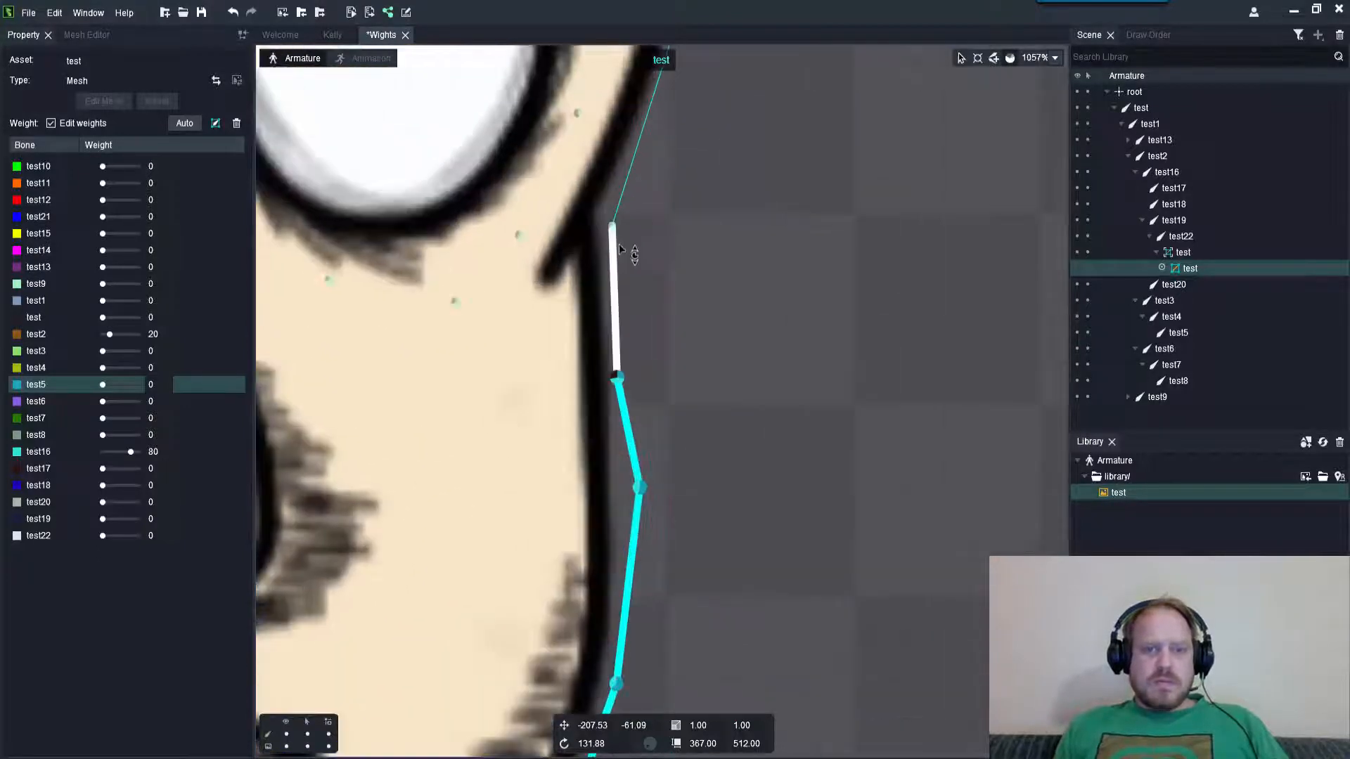
{"action": "scroll", "coordinate": [648, 175], "scroll_direction": "down", "scroll_amount": 3}
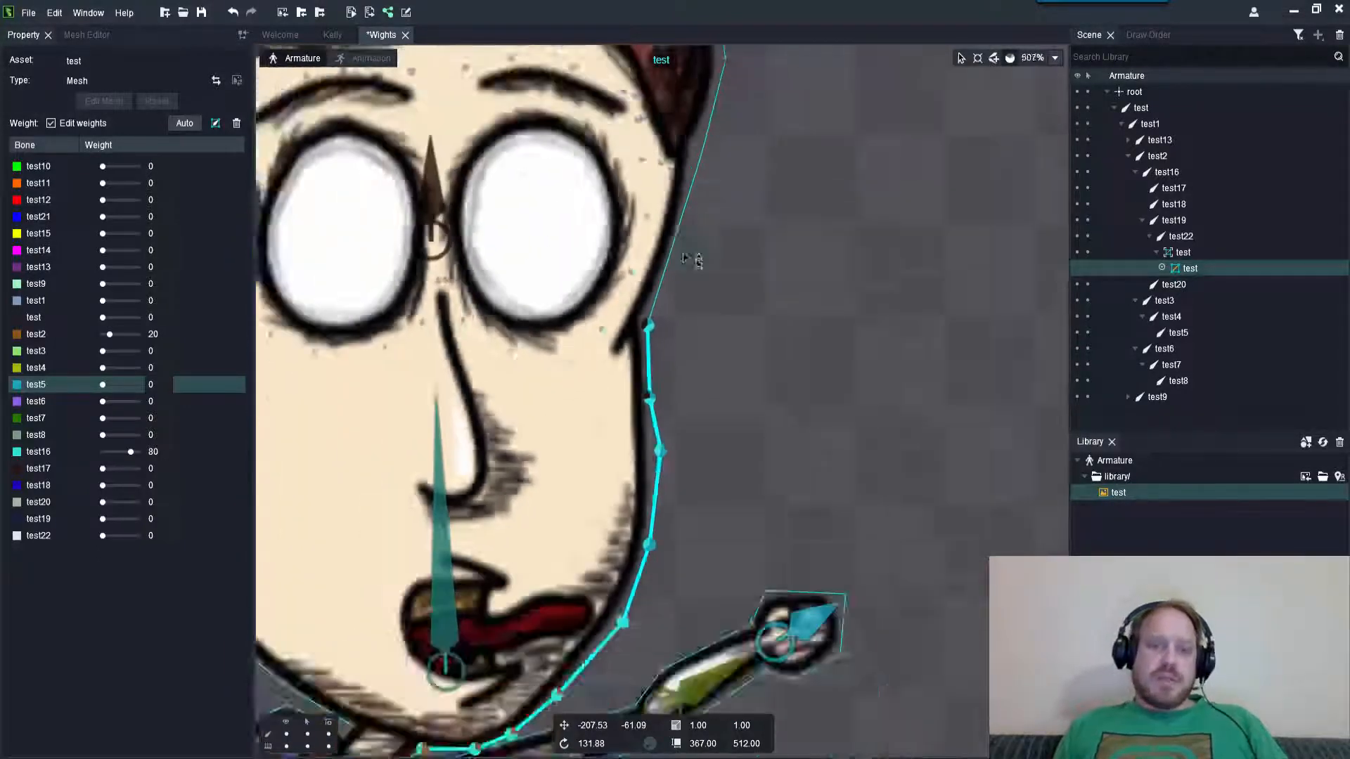
{"action": "scroll", "coordinate": [695, 274], "scroll_direction": "up", "scroll_amount": 3}
{"action": "left_click", "coordinate": [680, 276], "text": "shift"}
{"action": "scroll", "coordinate": [717, 220], "scroll_direction": "down", "scroll_amount": 2}
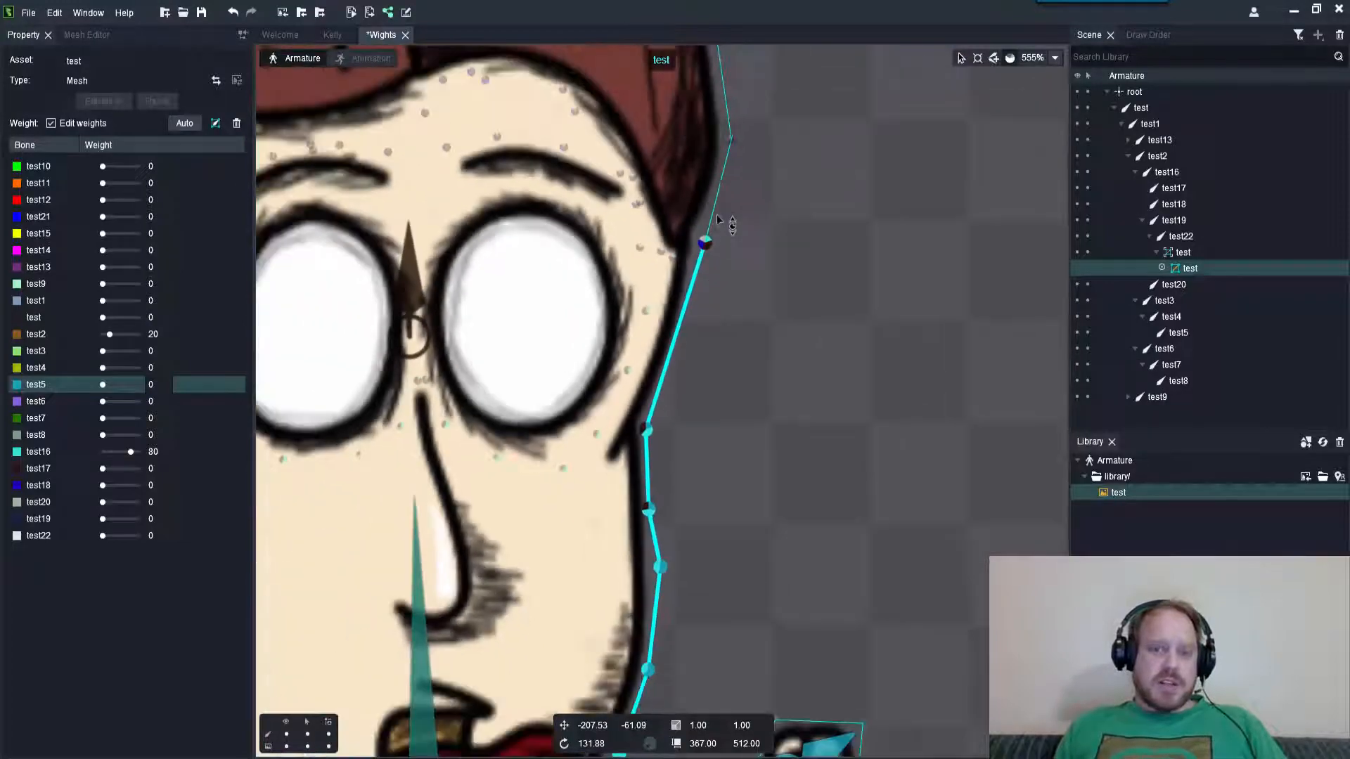
{"action": "scroll", "coordinate": [731, 325], "scroll_direction": "down", "scroll_amount": 3}
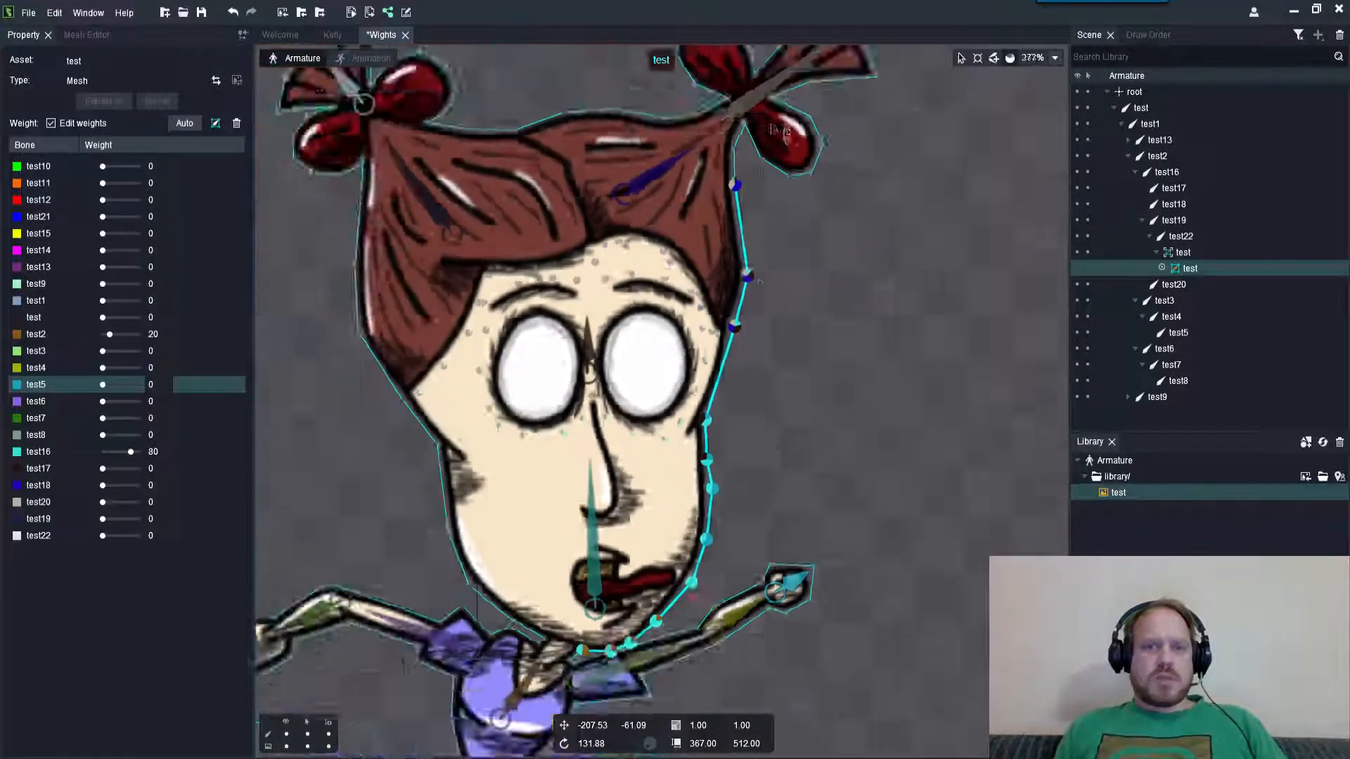
- Include the temple and outer eye-rim vertices on the raised arm's side in the test5 weight check
{"action": "scroll", "coordinate": [706, 218], "scroll_direction": "up", "scroll_amount": 3}
{"action": "scroll", "coordinate": [707, 217], "scroll_direction": "down", "scroll_amount": 3}
{"action": "scroll", "coordinate": [673, 431], "scroll_direction": "up", "scroll_amount": 3}
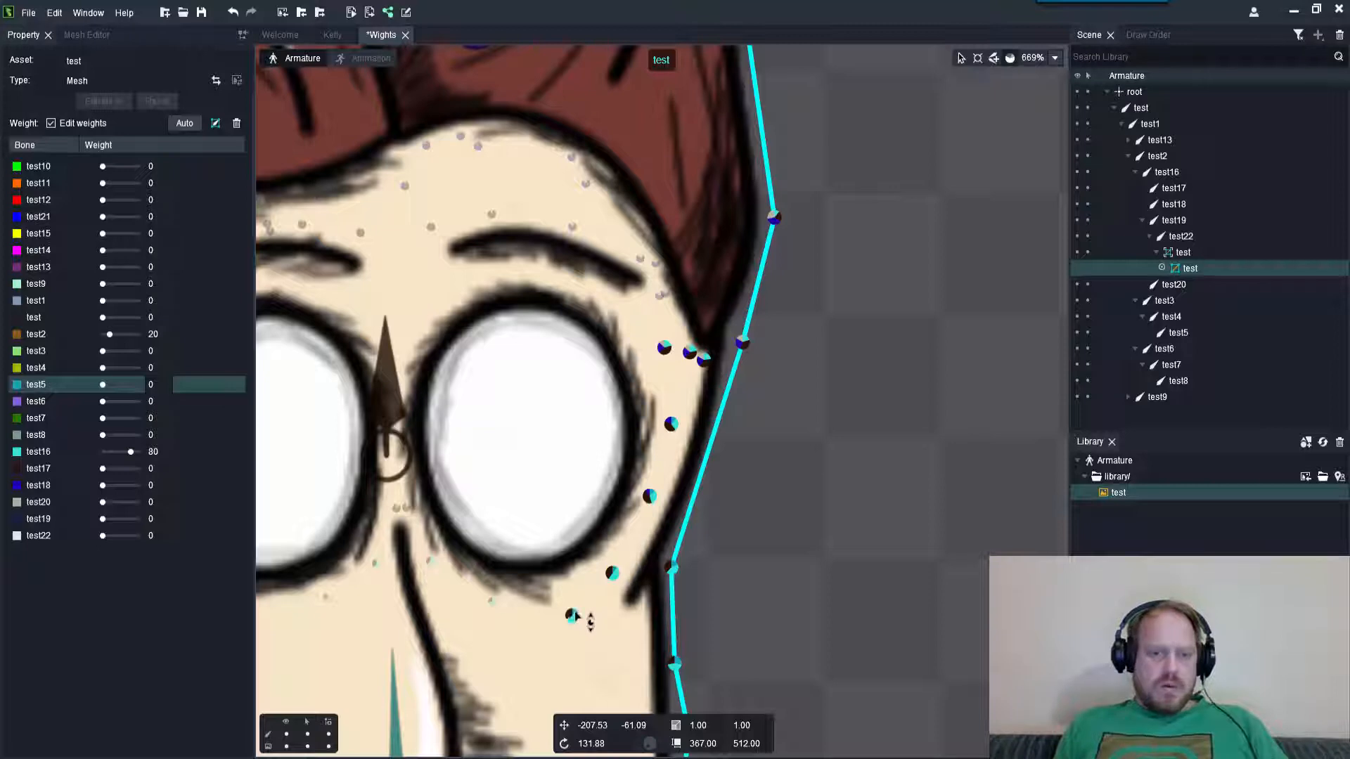
{"action": "scroll", "coordinate": [495, 605], "scroll_direction": "down", "scroll_amount": 4}
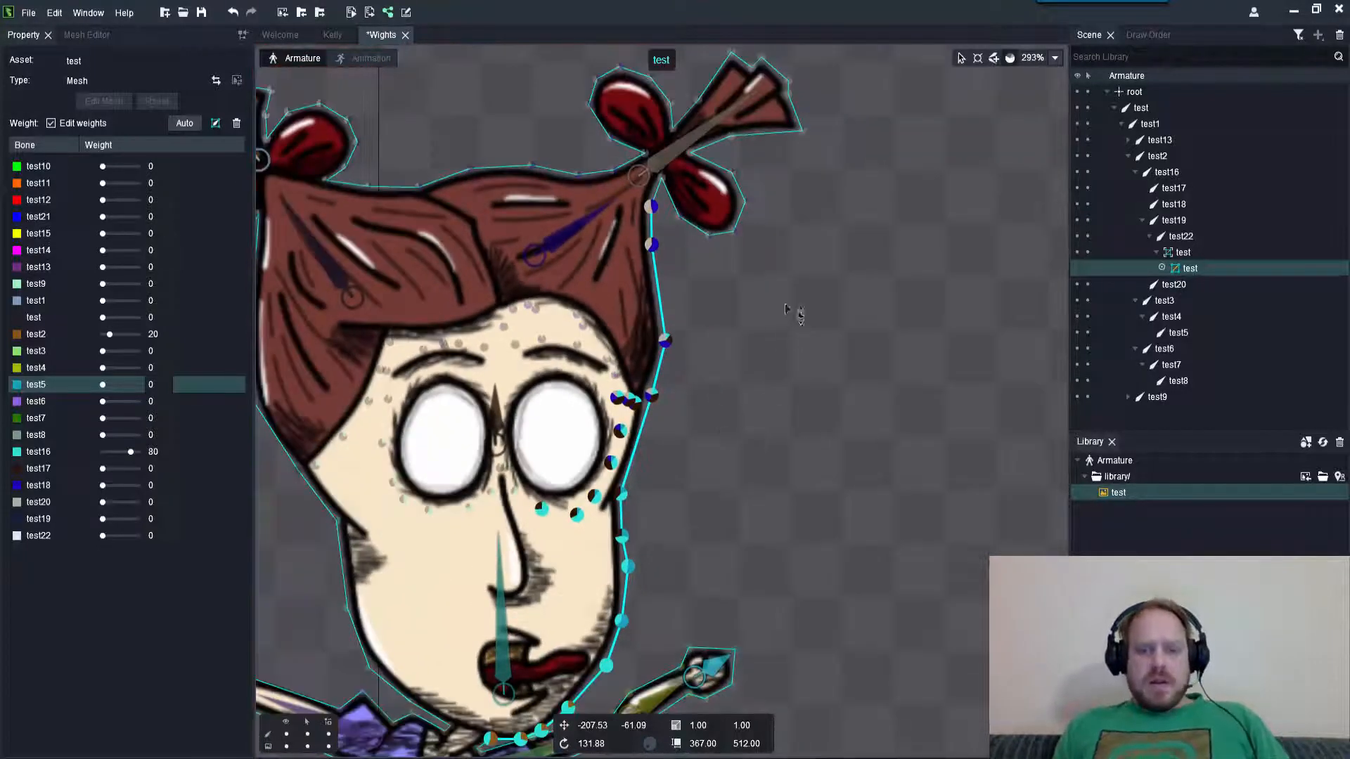
{"action": "scroll", "coordinate": [815, 499], "scroll_direction": "down", "scroll_amount": 2}
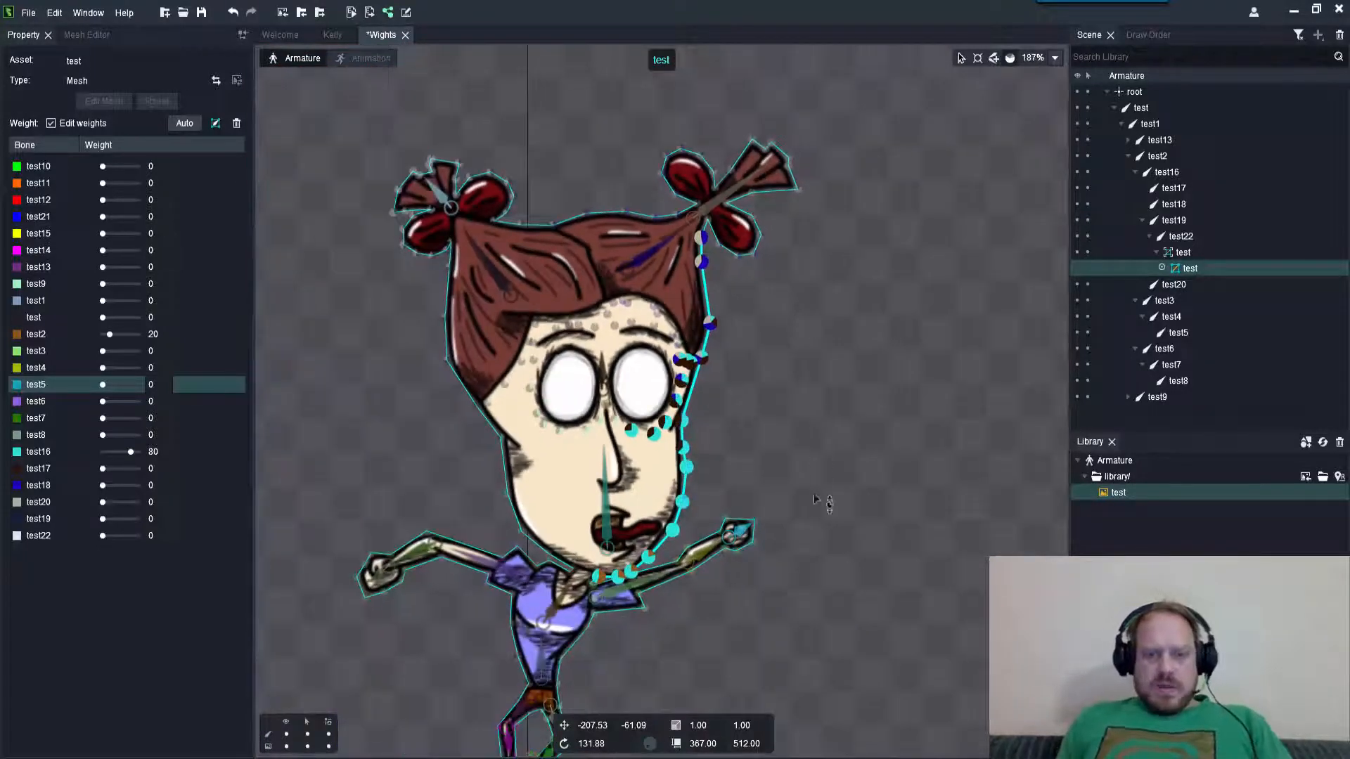
- Leave weight editing and rotate the upper-arm bone test3 to test how the raised arm deforms
{"action": "left_click", "coordinate": [688, 622]}
{"action": "scroll", "coordinate": [636, 589], "scroll_direction": "up", "scroll_amount": 1}
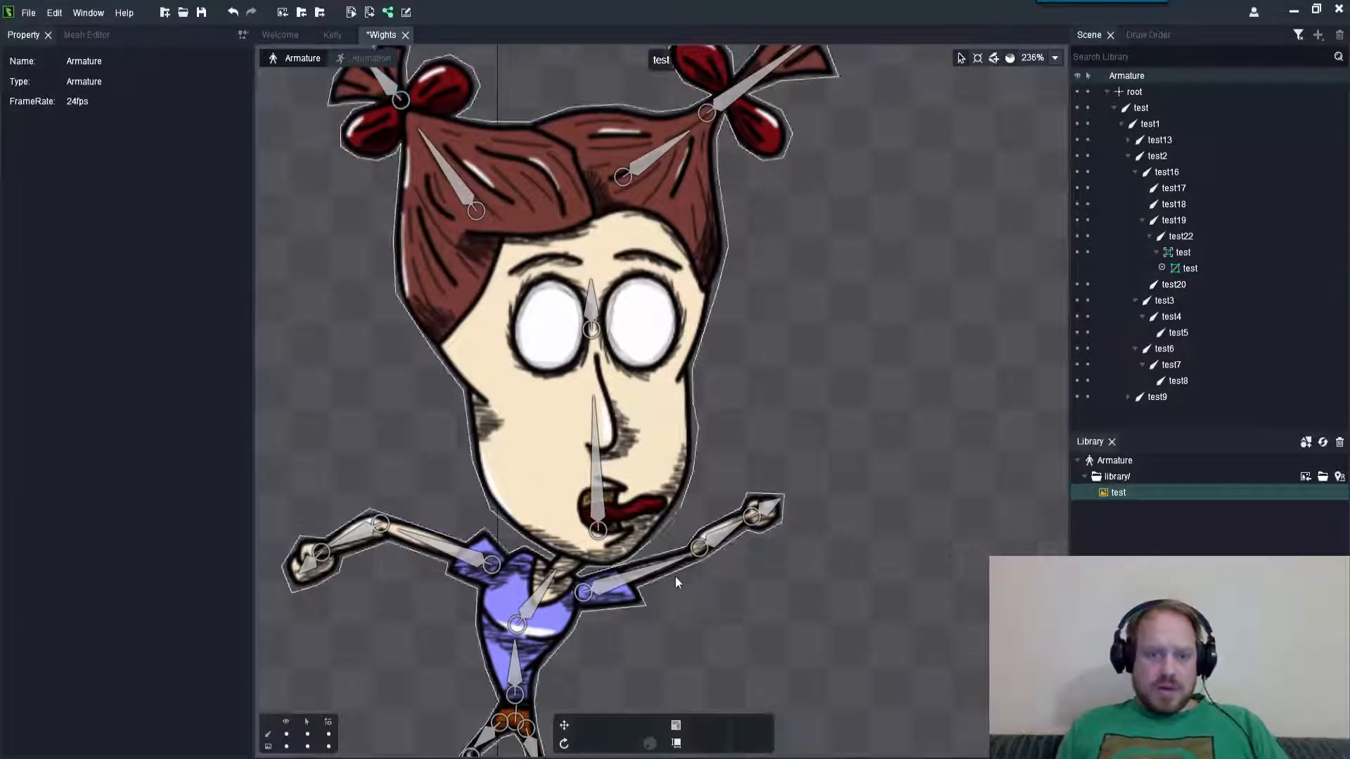
{"action": "left_click_drag", "start_coordinate": [675, 580], "coordinate": [834, 302]}
{"action": "scroll", "coordinate": [830, 442], "scroll_direction": "down", "scroll_amount": 3}
{"action": "scroll", "coordinate": [778, 601], "scroll_direction": "up", "scroll_amount": 3}
{"action": "mouse_move", "coordinate": [914, 546]}
{"action": "left_mouse_down"}
{"action": "mouse_move", "coordinate": [866, 488]}
{"action": "mouse_move", "coordinate": [854, 446]}
{"action": "mouse_move", "coordinate": [878, 598]}
{"action": "mouse_move", "coordinate": [809, 322]}
{"action": "mouse_move", "coordinate": [780, 277]}
{"action": "mouse_move", "coordinate": [783, 310]}
{"action": "mouse_move", "coordinate": [668, 257]}
{"action": "mouse_move", "coordinate": [557, 240]}
{"action": "mouse_move", "coordinate": [435, 345]}
{"action": "mouse_move", "coordinate": [773, 301]}
{"action": "mouse_move", "coordinate": [941, 468]}
{"action": "mouse_move", "coordinate": [879, 394]}
{"action": "left_mouse_up"}
- Show the draw order and rotate the upper-arm bone test3 to 70.84 so the arm swings downward
{"action": "left_click", "coordinate": [1148, 34]}
{"action": "left_click_drag", "start_coordinate": [956, 479], "coordinate": [916, 260]}
{"action": "scroll", "coordinate": [900, 281], "scroll_direction": "down", "scroll_amount": 5}
{"action": "scroll", "coordinate": [591, 660], "scroll_direction": "up", "scroll_amount": 2}
{"action": "left_click_drag", "start_coordinate": [995, 394], "coordinate": [822, 432]}
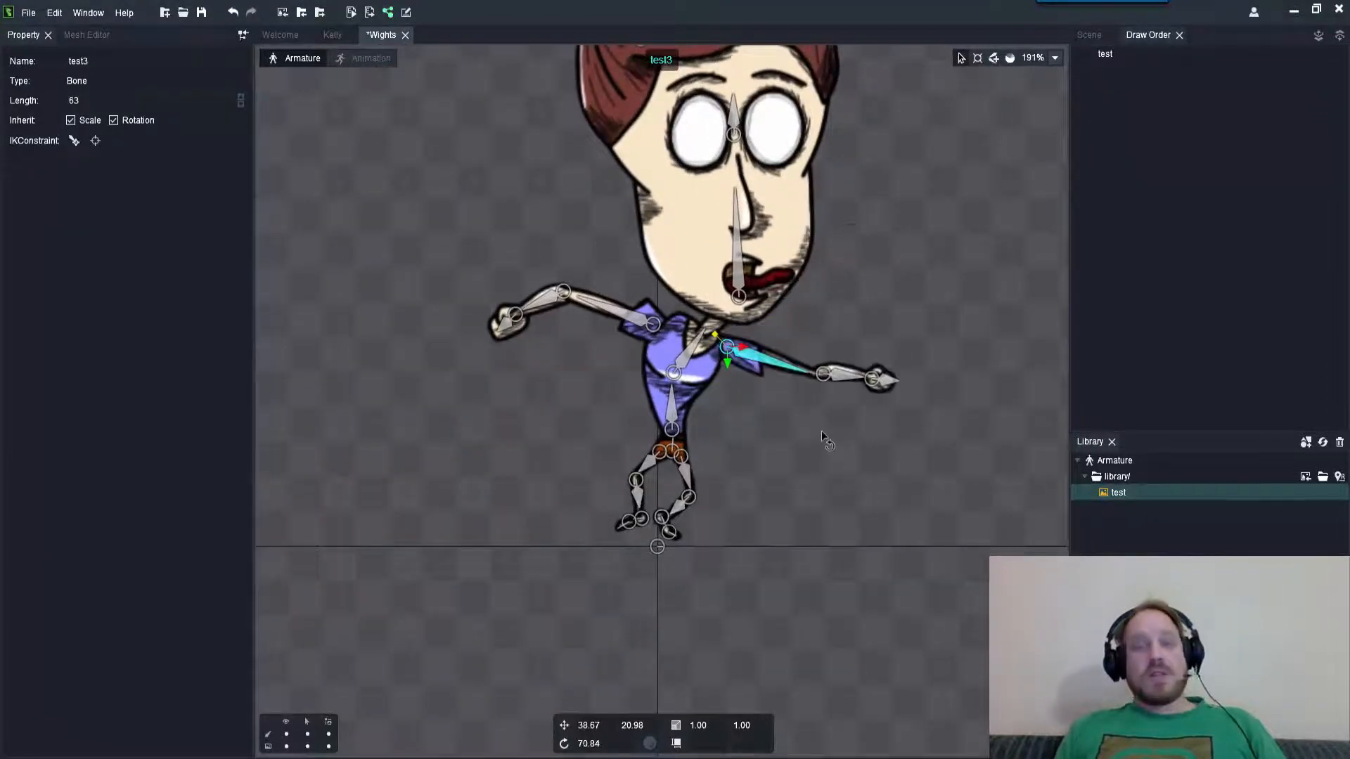
- Try rotating the thigh bone test9 outward to test the leg's deformation, and undo the rotation
{"action": "scroll", "coordinate": [626, 604], "scroll_direction": "up", "scroll_amount": 10}
{"action": "left_click", "coordinate": [660, 497]}
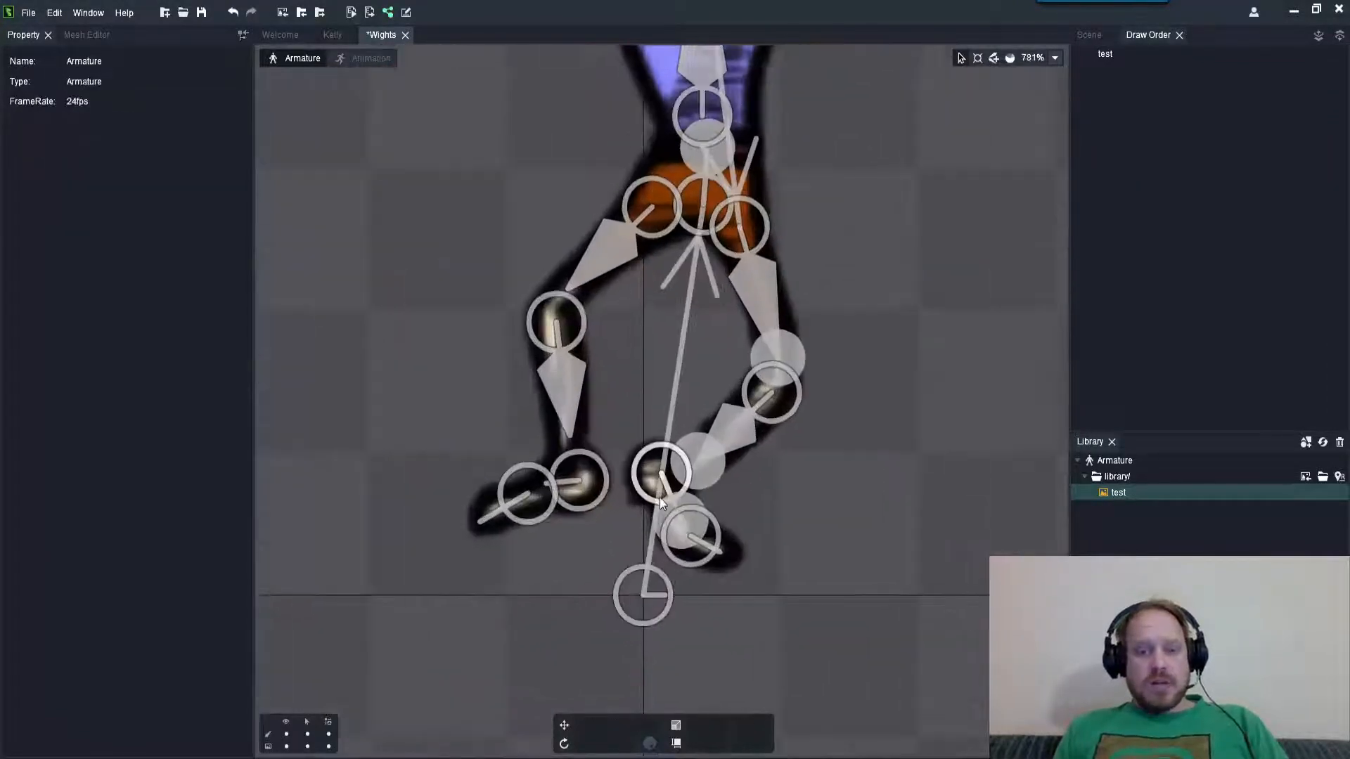
{"action": "left_click", "coordinate": [630, 497]}
{"action": "left_click", "coordinate": [790, 387]}
{"action": "scroll", "coordinate": [791, 380], "scroll_direction": "down", "scroll_amount": 3}
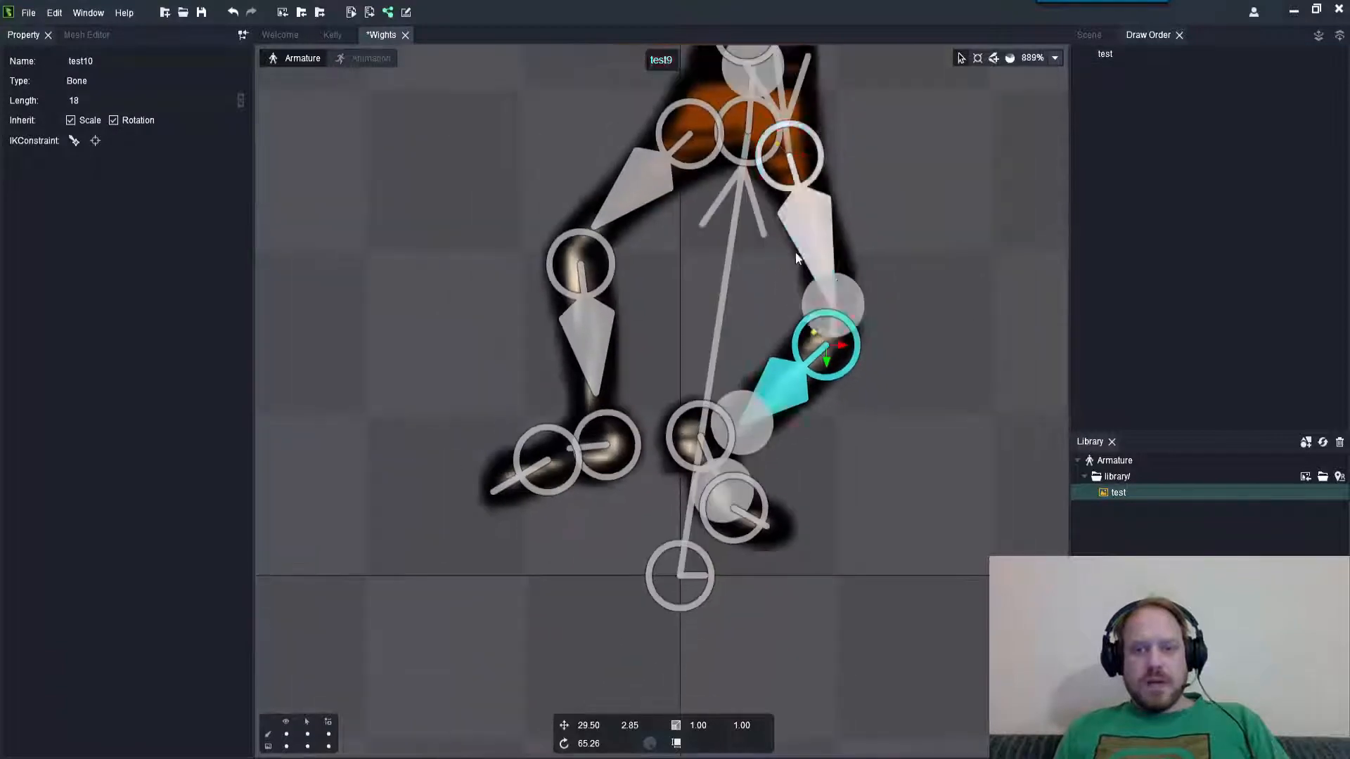
{"action": "left_click", "coordinate": [800, 255]}
{"action": "left_click_drag", "start_coordinate": [914, 490], "coordinate": [964, 301]}
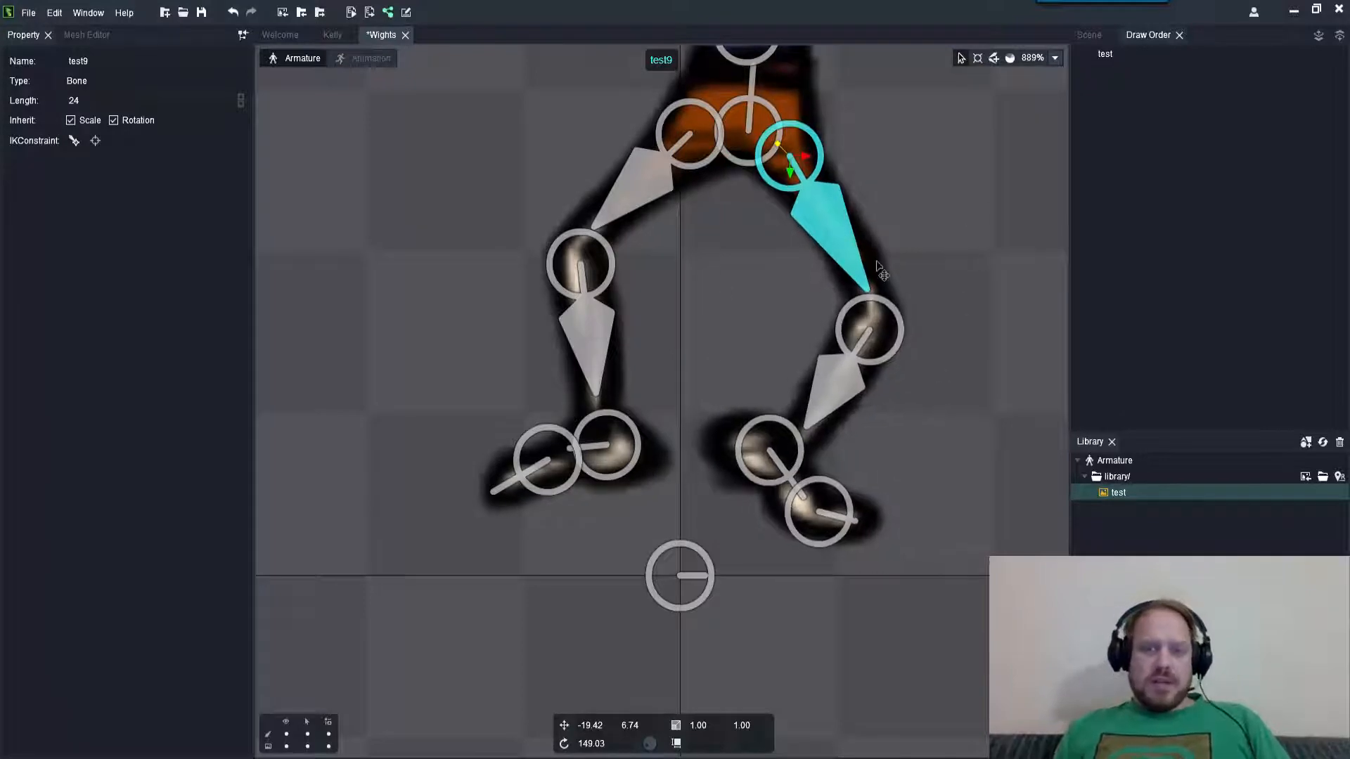
{"action": "key", "text": "ctrl+z"}
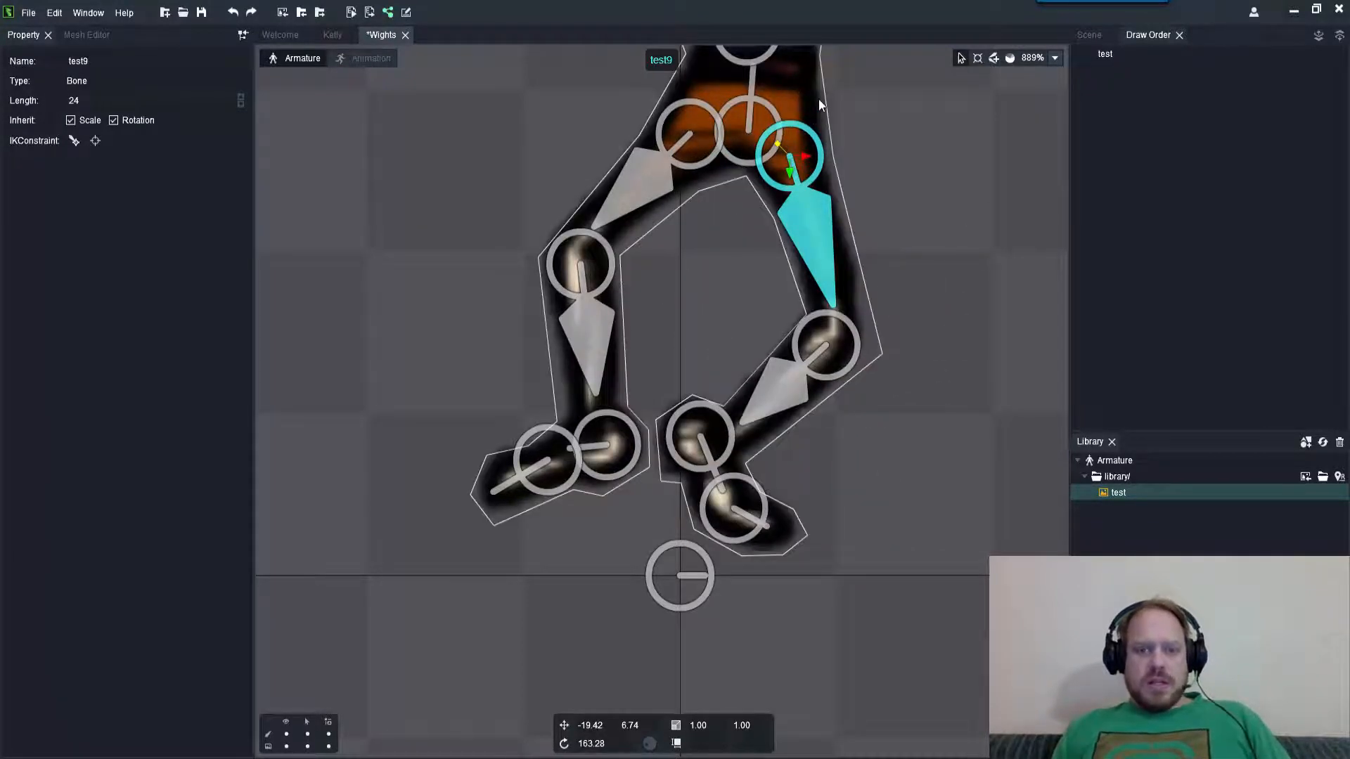
- Select the character's test mesh around the legs and turn on its weight editing
{"action": "left_click", "coordinate": [818, 98]}
{"action": "scroll", "coordinate": [696, 457], "scroll_direction": "up", "scroll_amount": 2}
{"action": "scroll", "coordinate": [685, 444], "scroll_direction": "up", "scroll_amount": 2}
{"action": "scroll", "coordinate": [685, 445], "scroll_direction": "down", "scroll_amount": 4}
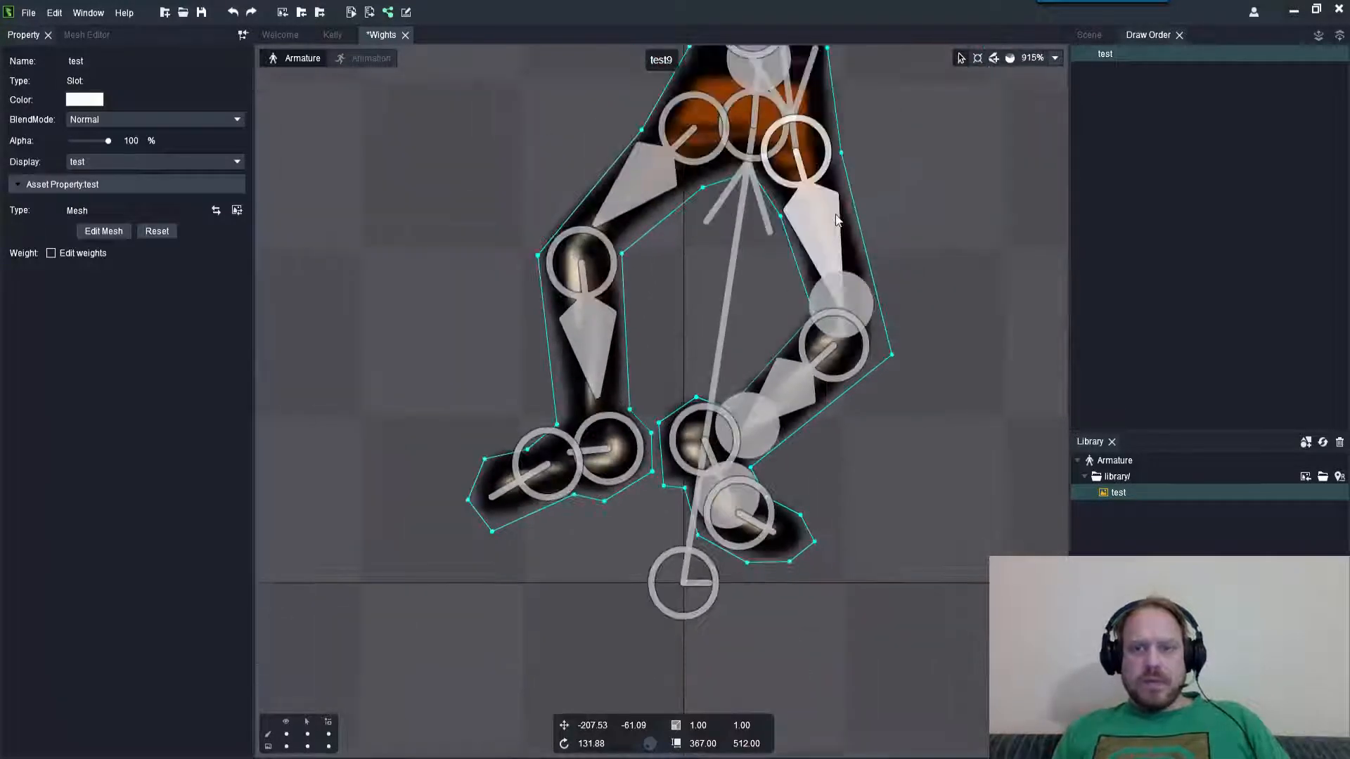
{"action": "left_click", "coordinate": [994, 61]}
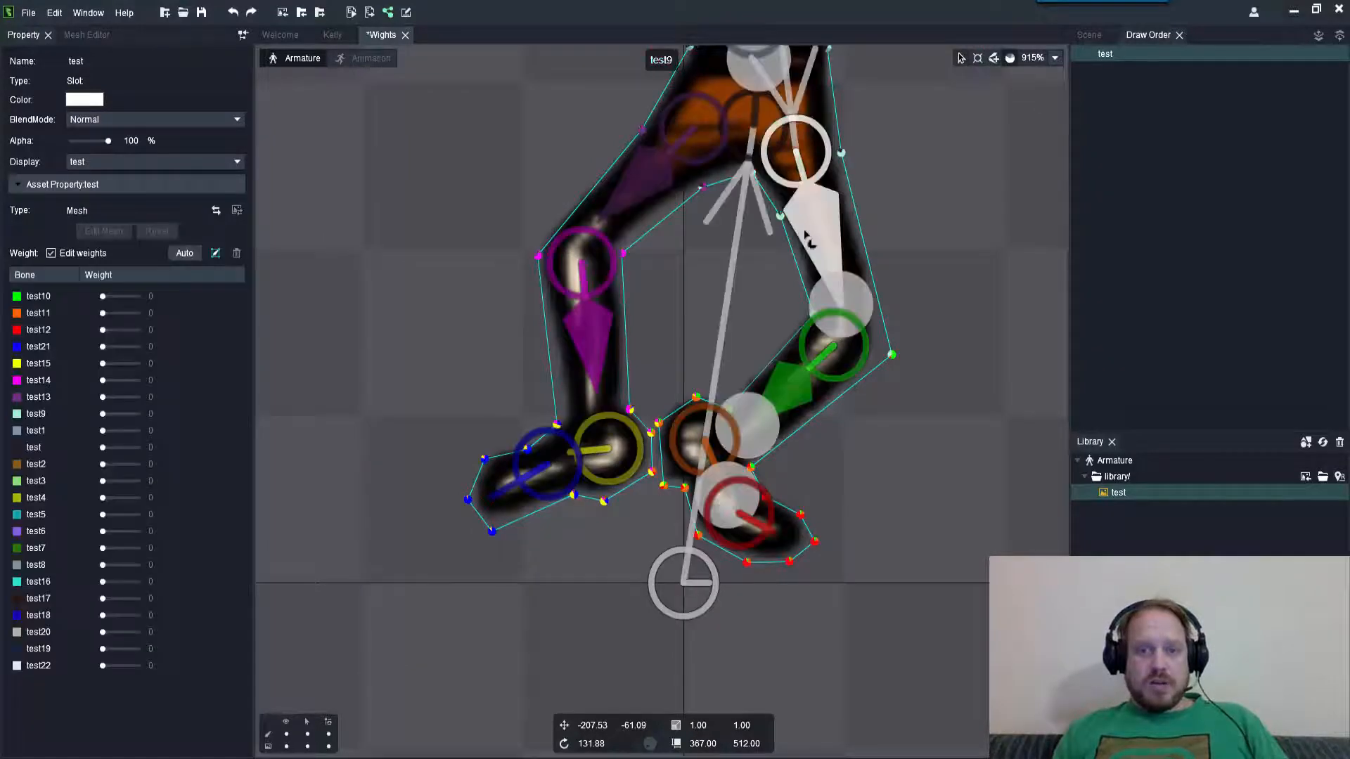
- Choose bone test9 and select the opposite leg's heel, ankle and inner-shin vertices to check its influence on them
{"action": "scroll", "coordinate": [640, 495], "scroll_direction": "up", "scroll_amount": 5}
{"action": "left_click", "coordinate": [631, 465]}
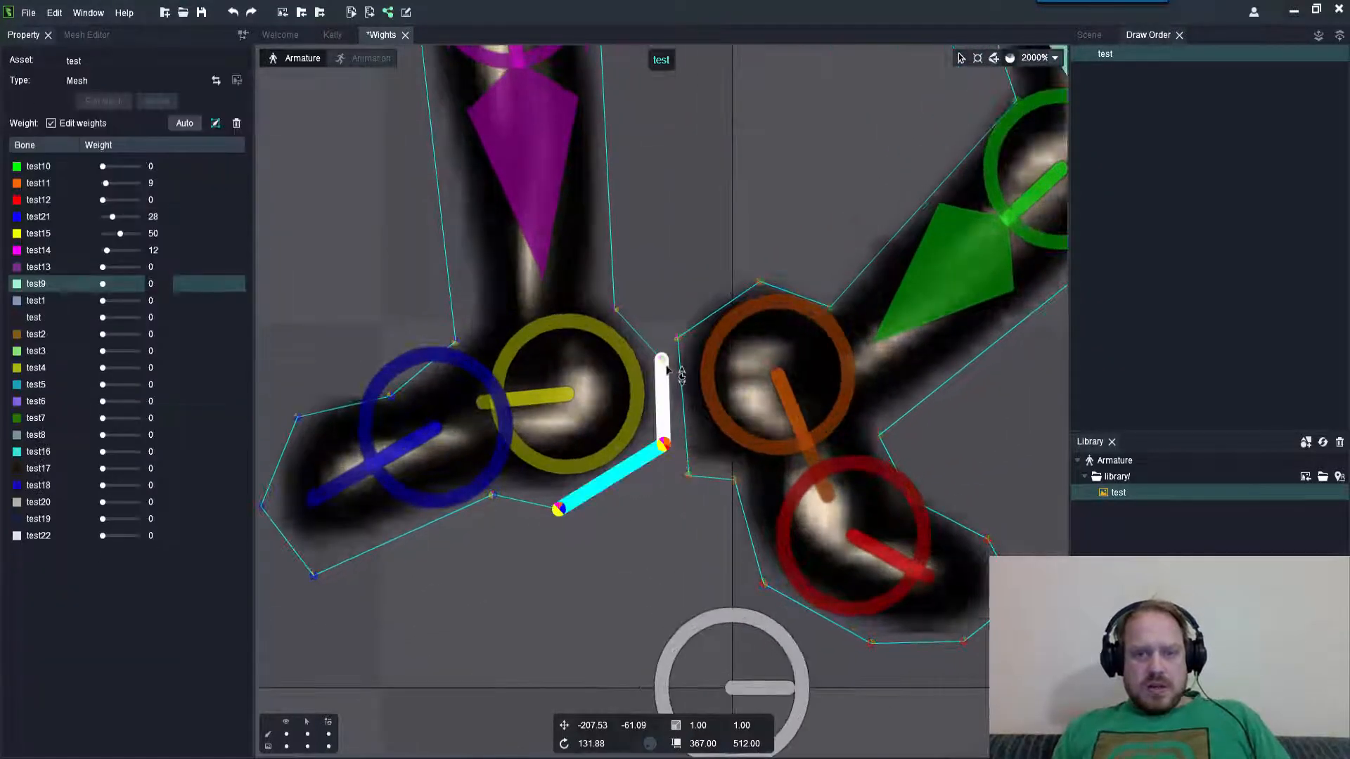
{"action": "left_click", "coordinate": [662, 359]}
{"action": "scroll", "coordinate": [616, 267], "scroll_direction": "down", "scroll_amount": 5}
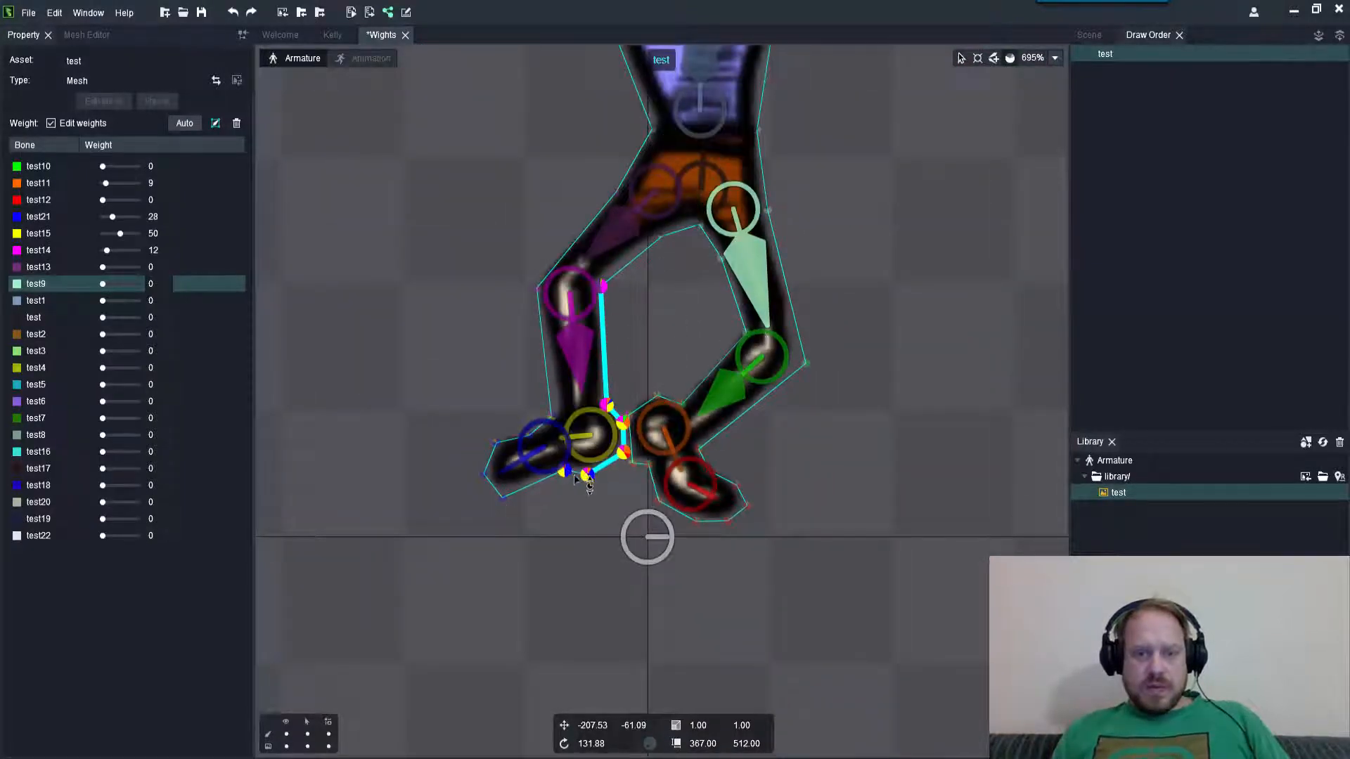
- Set the selected heel and shin vertices' test11 weight to 0 and check their weights for test10 and test12
{"action": "left_click", "coordinate": [729, 407]}
{"action": "left_click", "coordinate": [669, 444]}
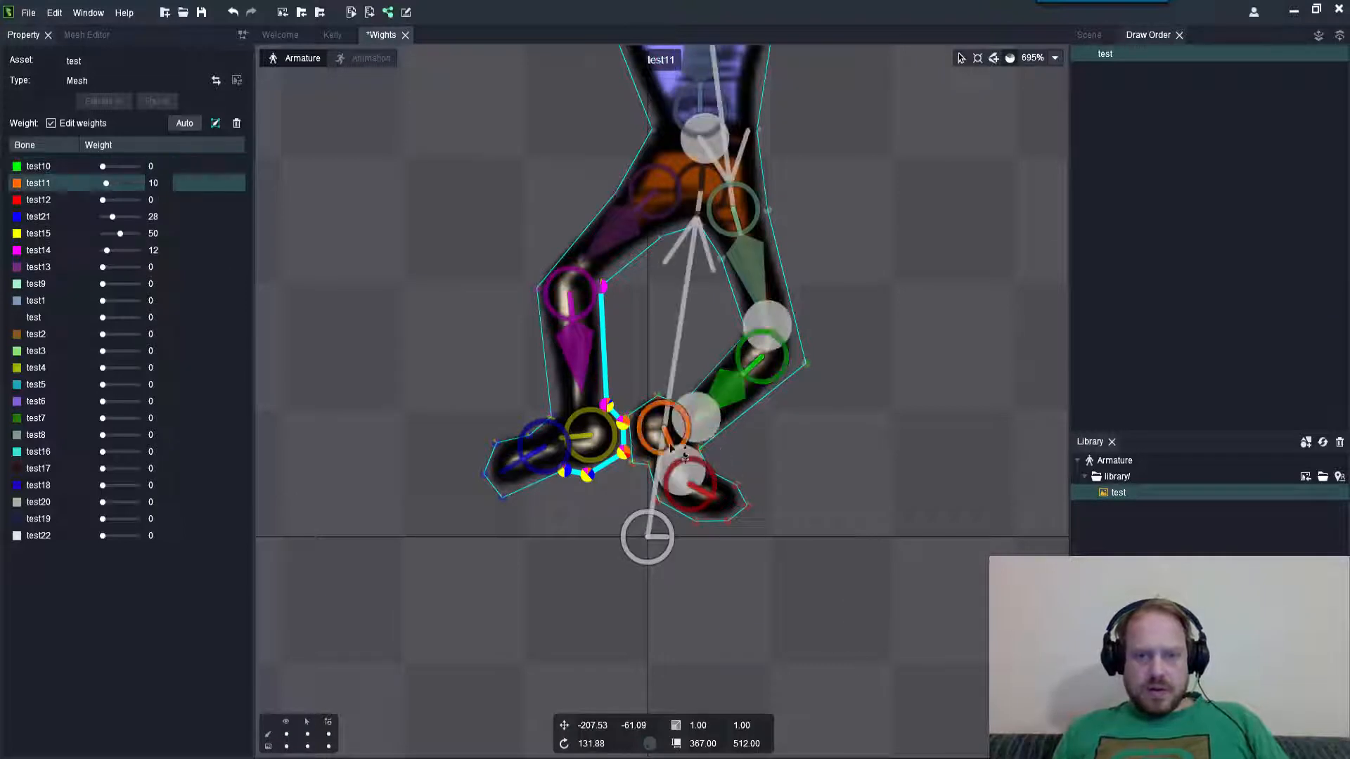
{"action": "left_click_drag", "start_coordinate": [845, 625], "coordinate": [845, 652]}
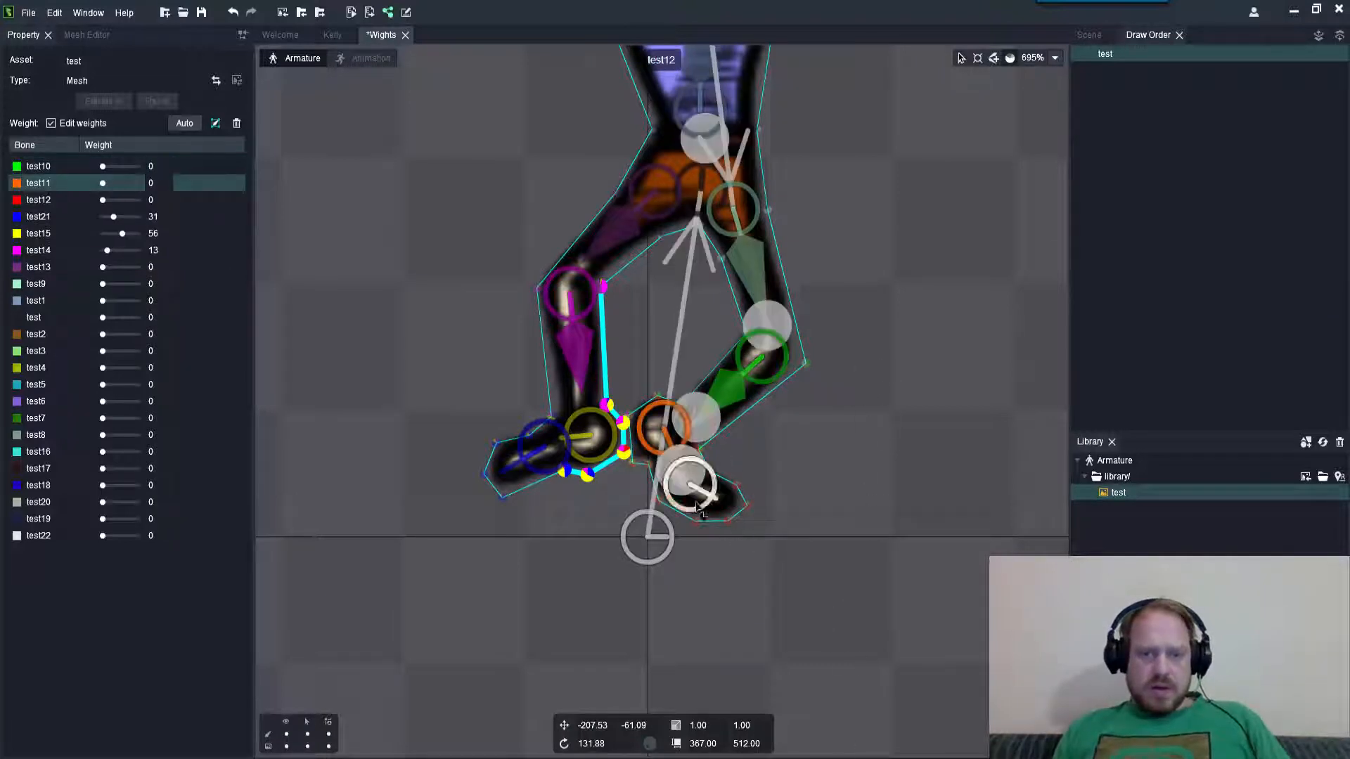
{"action": "left_click", "coordinate": [691, 484]}
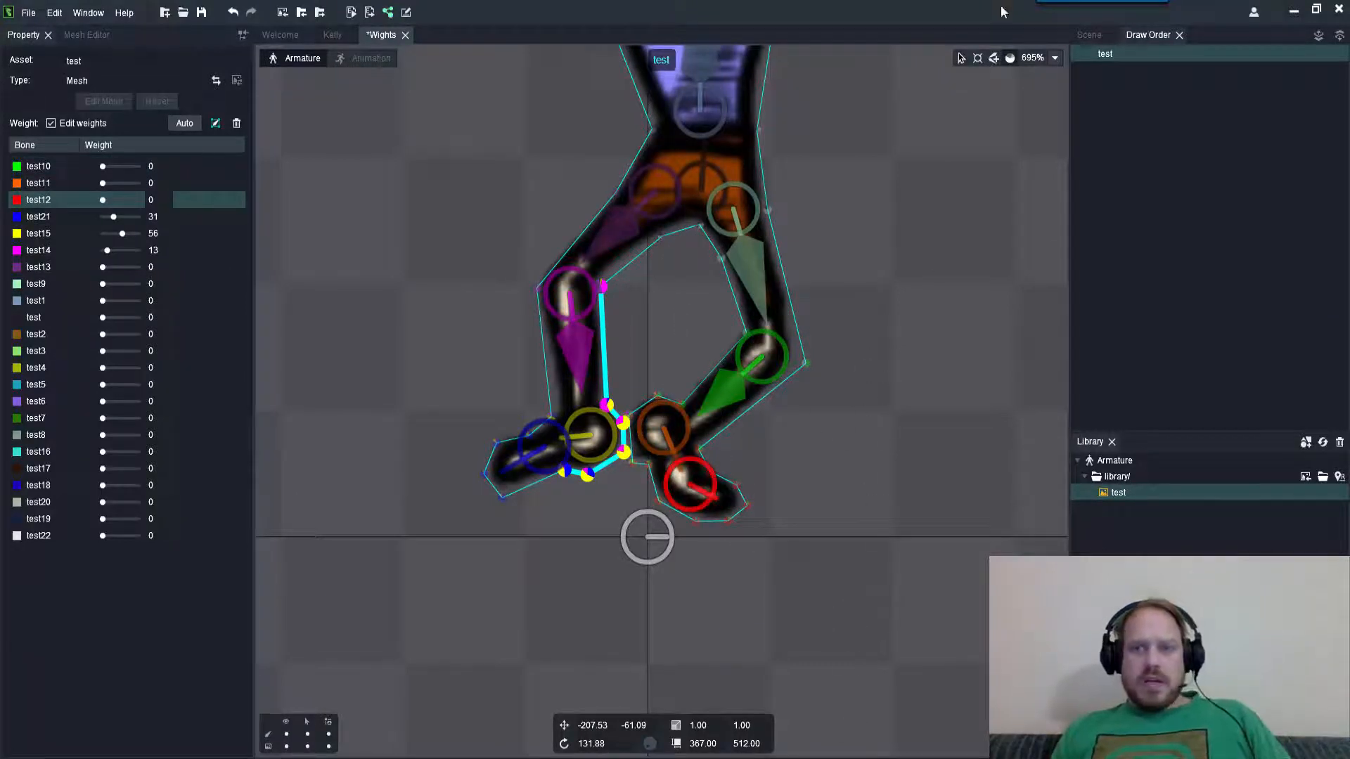
- Leave weight editing and rotate the thigh bone test9 outward to test that only its own leg moves
{"action": "left_click", "coordinate": [960, 56]}
{"action": "left_click_drag", "start_coordinate": [787, 302], "coordinate": [853, 437]}
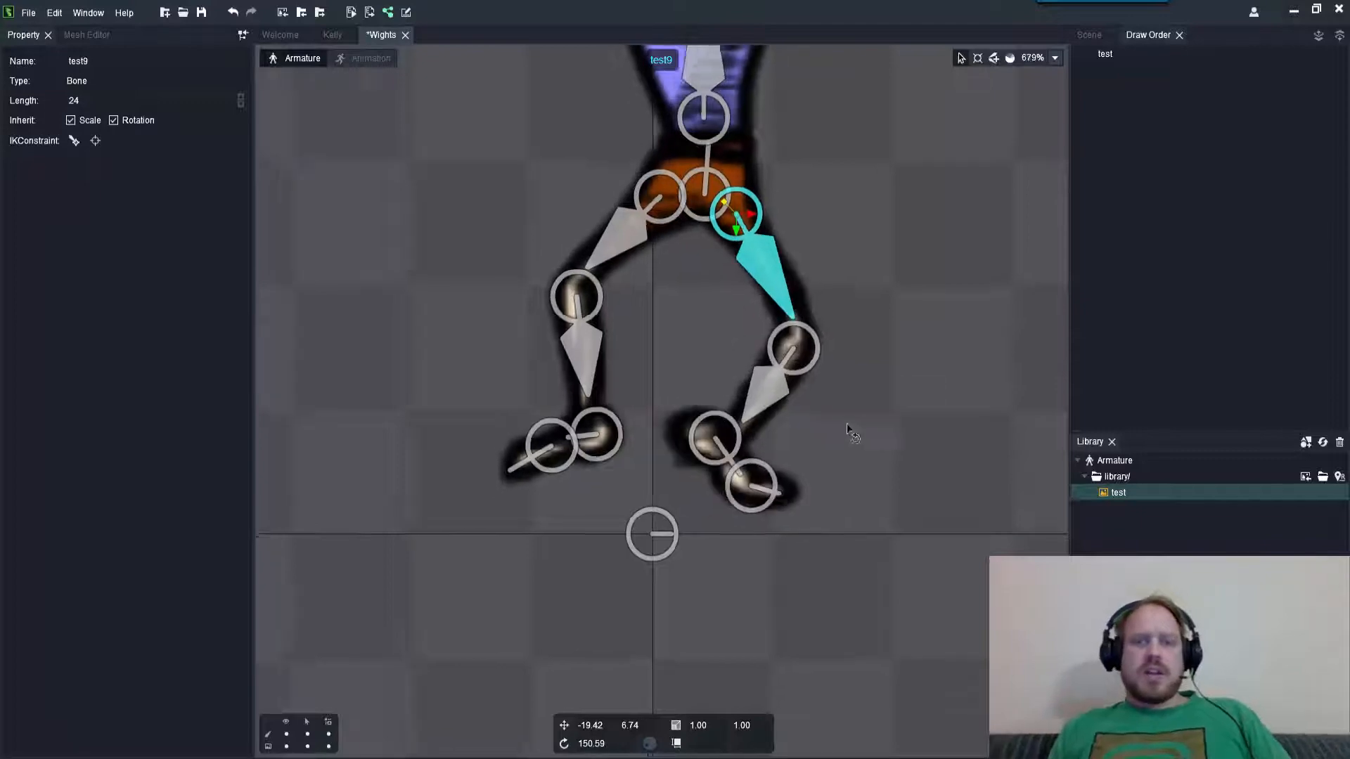
{"action": "scroll", "coordinate": [861, 302], "scroll_direction": "down", "scroll_amount": 5}
{"action": "scroll", "coordinate": [759, 184], "scroll_direction": "up", "scroll_amount": 3}
{"action": "left_click", "coordinate": [747, 314]}
- Rotate the upper-torso bone test2 to 48.25 to test how the head and arms follow
{"action": "scroll", "coordinate": [743, 309], "scroll_direction": "down", "scroll_amount": 3}
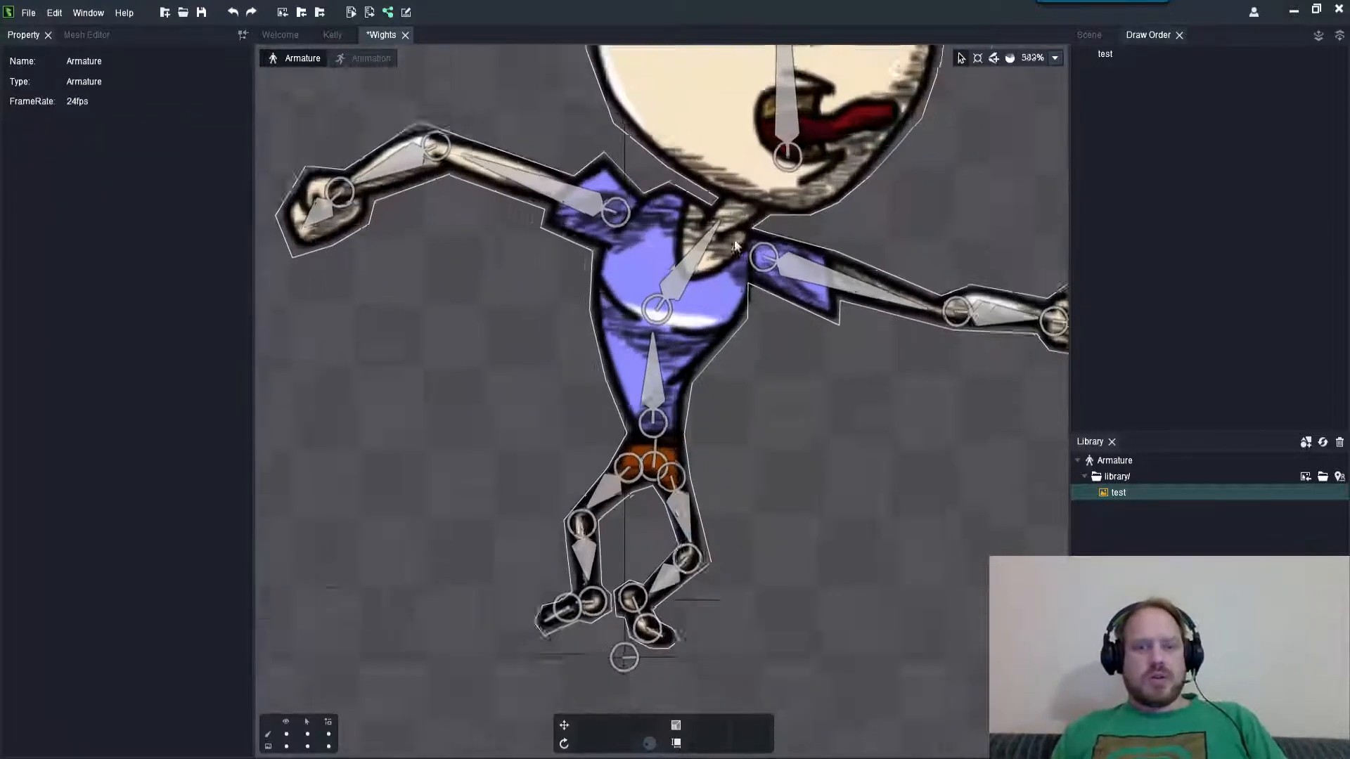
{"action": "scroll", "coordinate": [702, 267], "scroll_direction": "up", "scroll_amount": 2}
{"action": "left_click", "coordinate": [665, 309]}
{"action": "scroll", "coordinate": [628, 351], "scroll_direction": "down", "scroll_amount": 3}
{"action": "scroll", "coordinate": [632, 367], "scroll_direction": "down", "scroll_amount": 8}
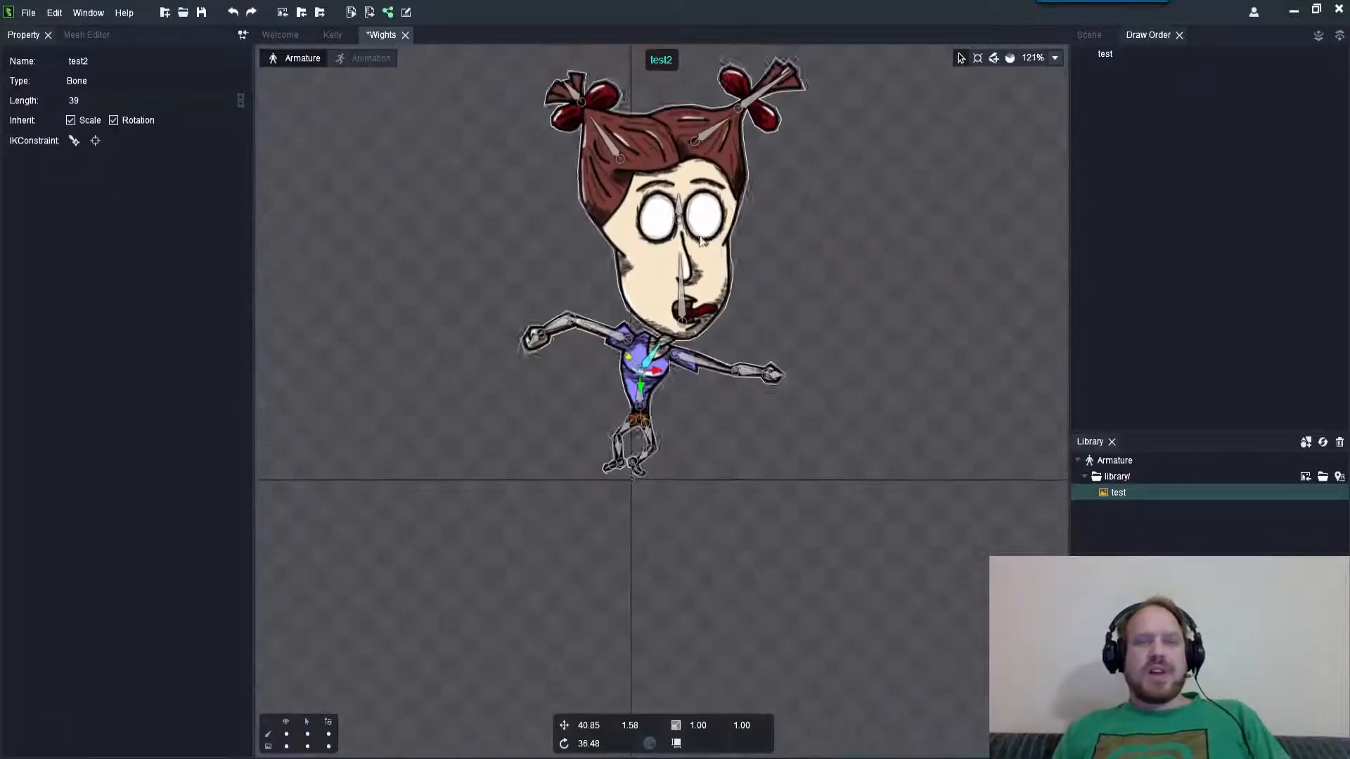
{"action": "left_click_drag", "start_coordinate": [857, 424], "coordinate": [866, 477]}
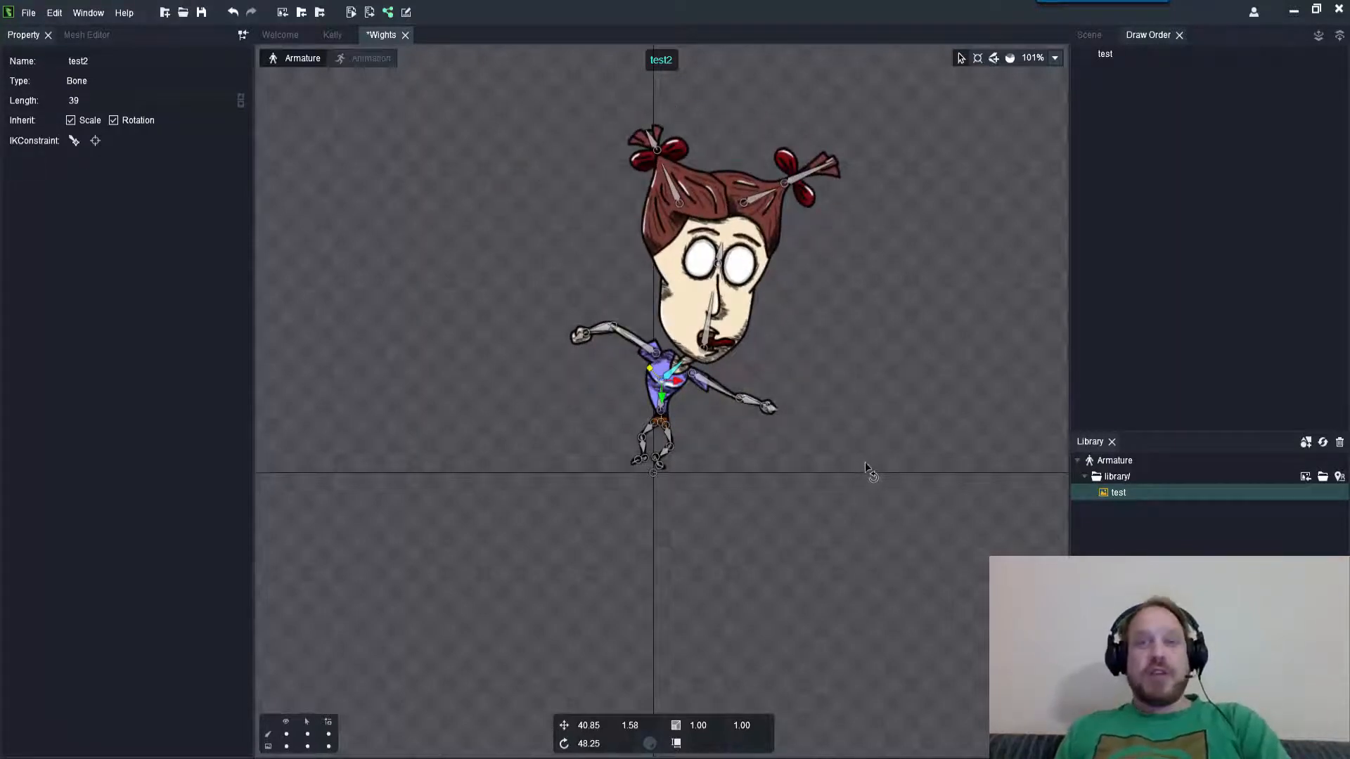